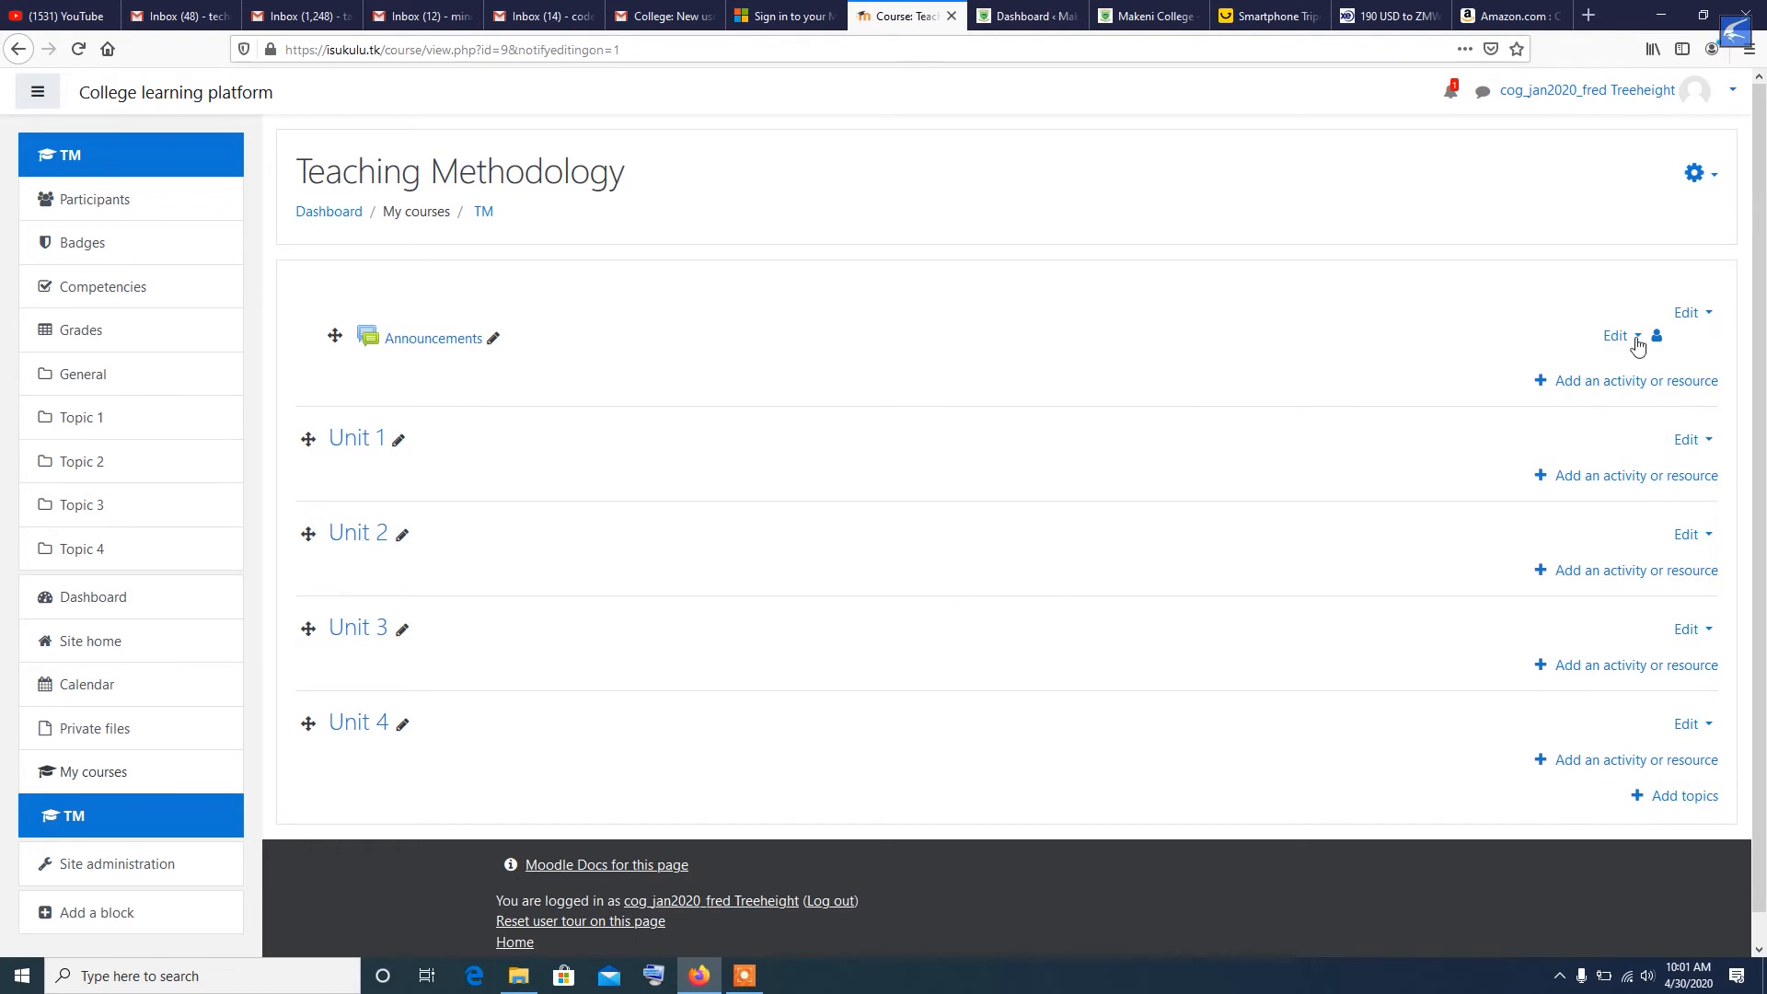
- Start a new File resource in the general section at the start of the Teaching Methodology course
{"action": "left_click", "coordinate": [1570, 383]}
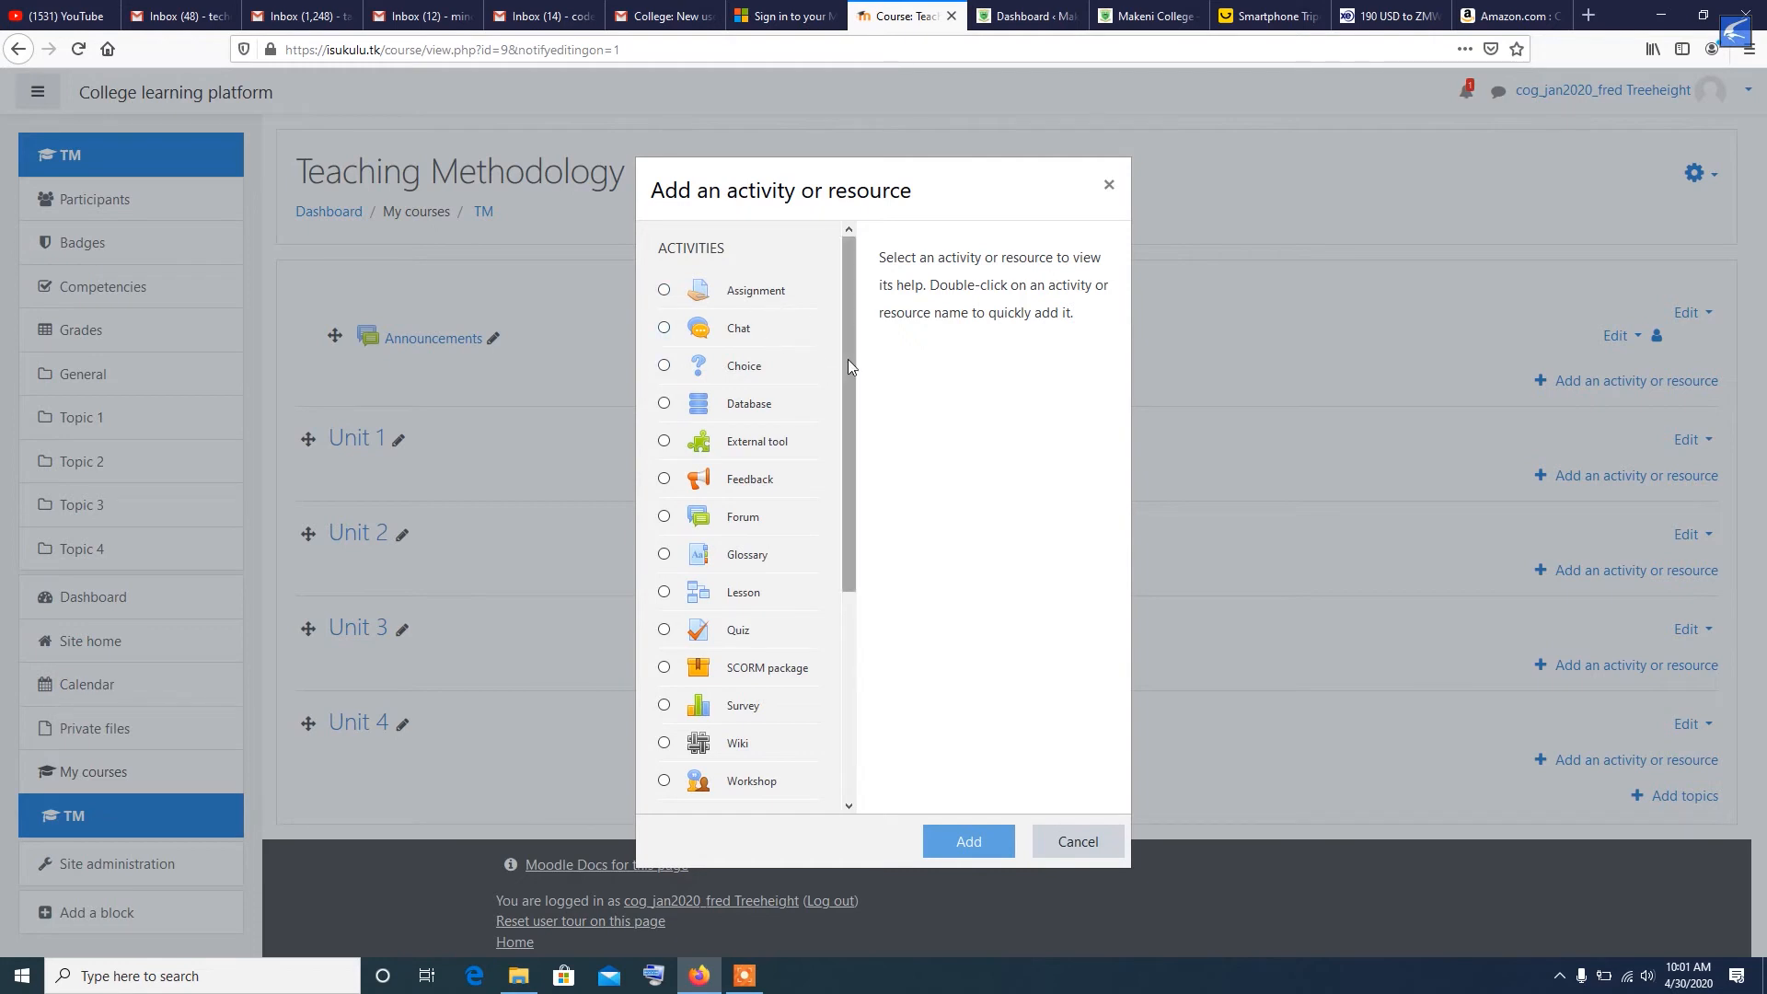
{"action": "left_click_drag", "start_coordinate": [847, 365], "coordinate": [847, 570]}
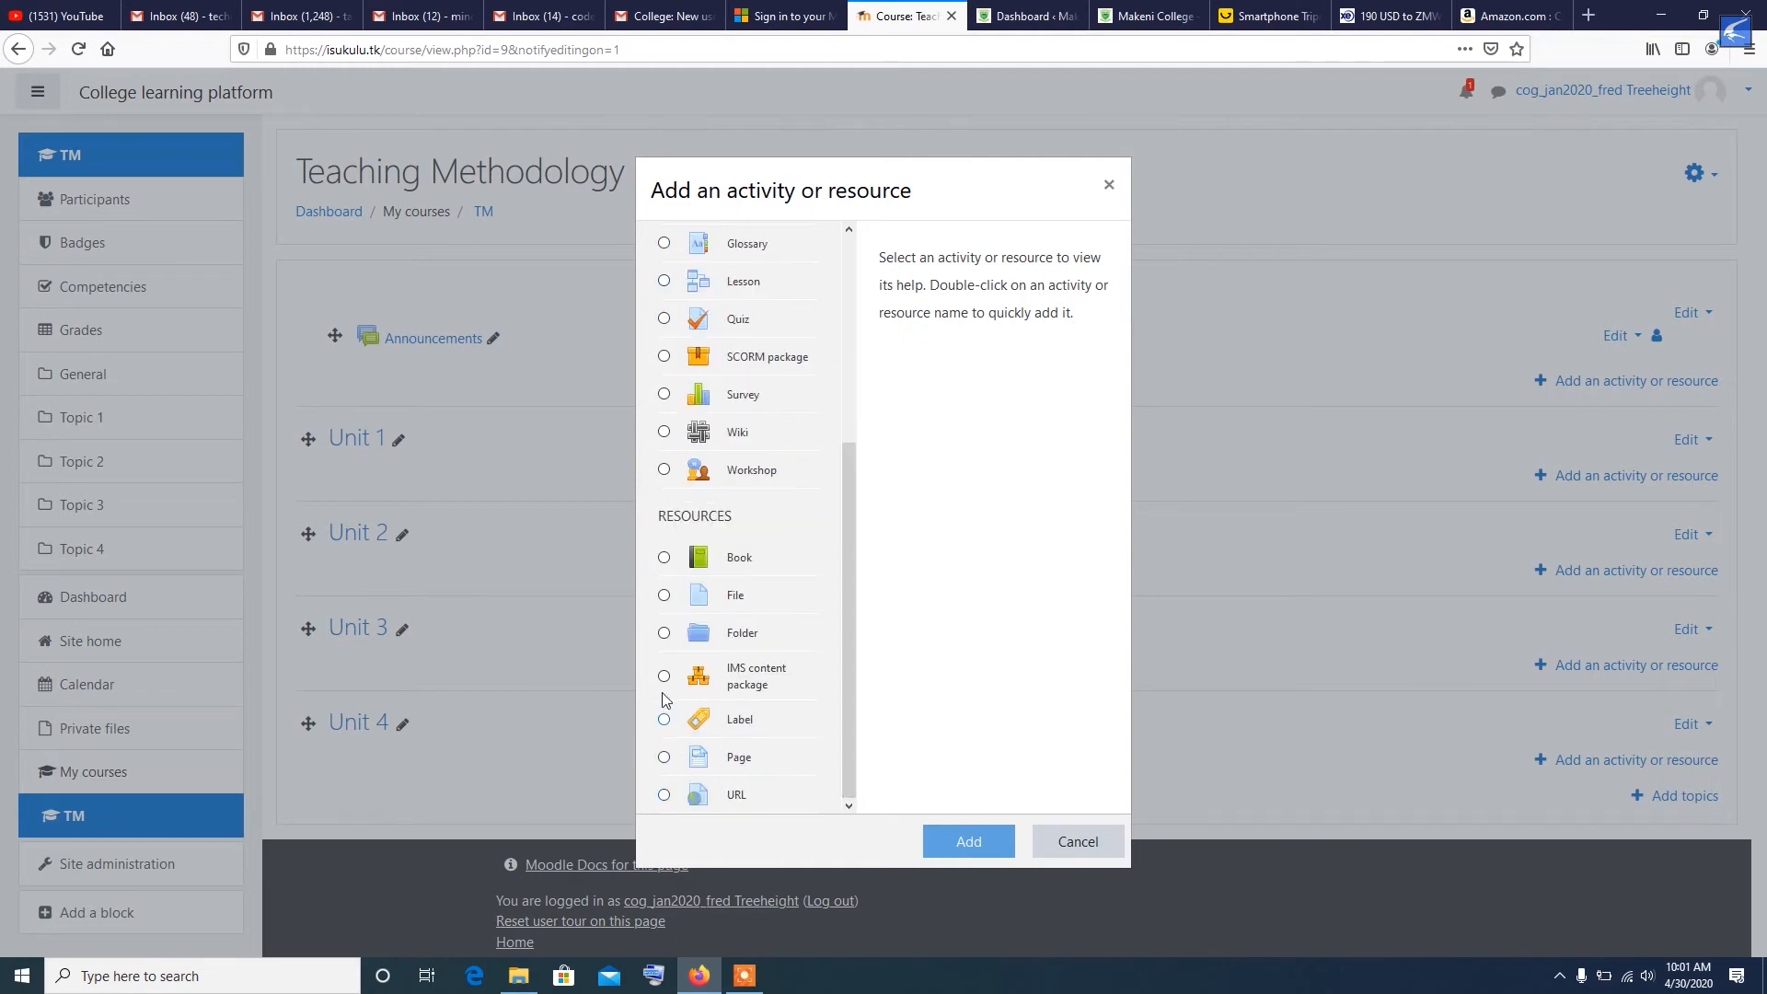
{"action": "left_click", "coordinate": [665, 596]}
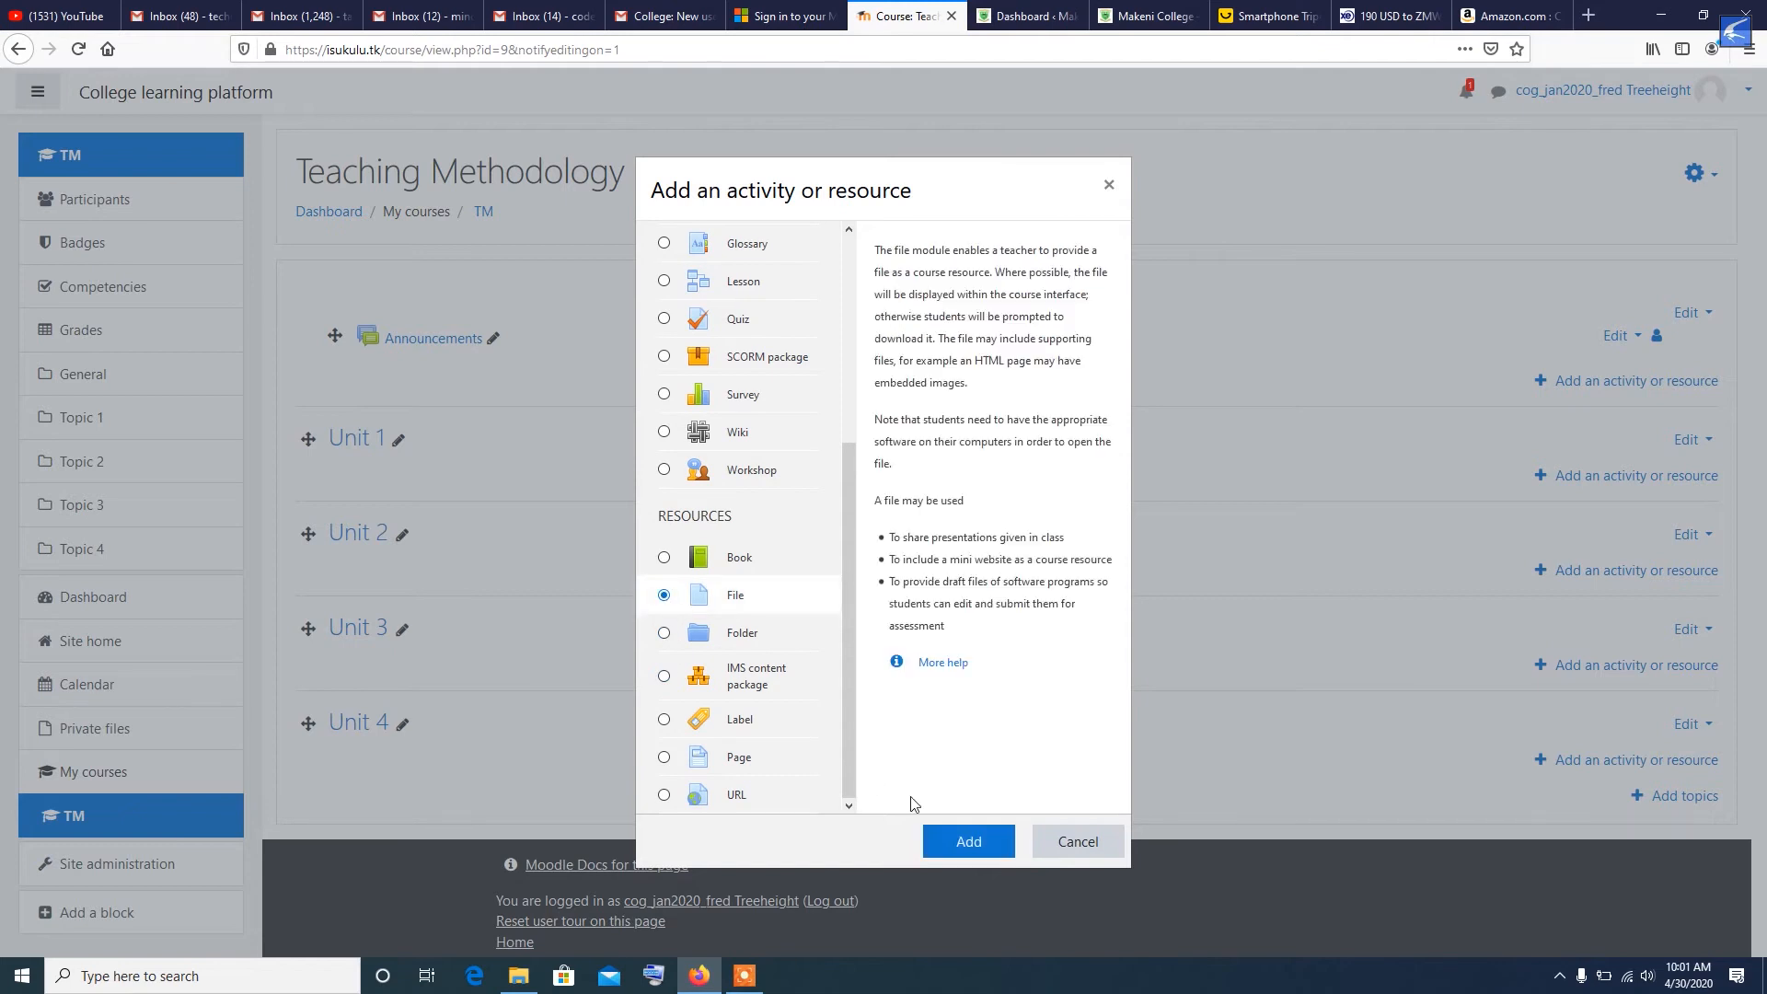
{"action": "left_click", "coordinate": [962, 842]}
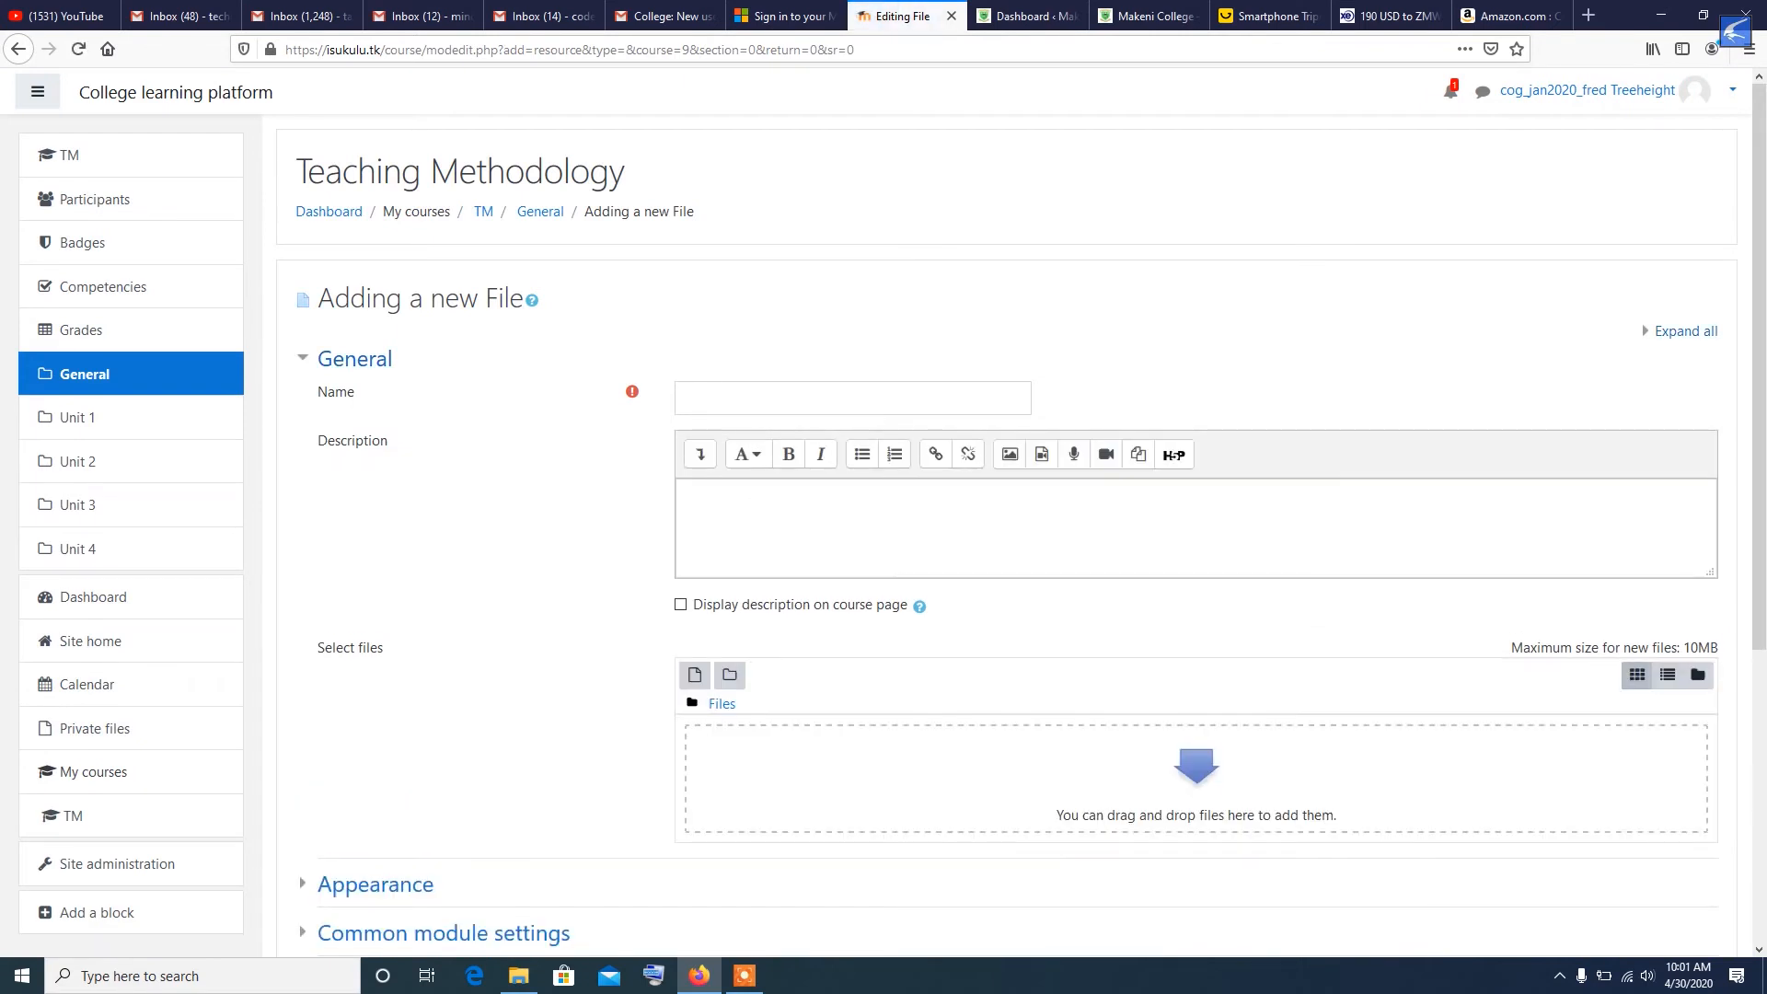
- Name the new file resource "Official Text Book"
{"action": "left_click", "coordinate": [699, 395]}
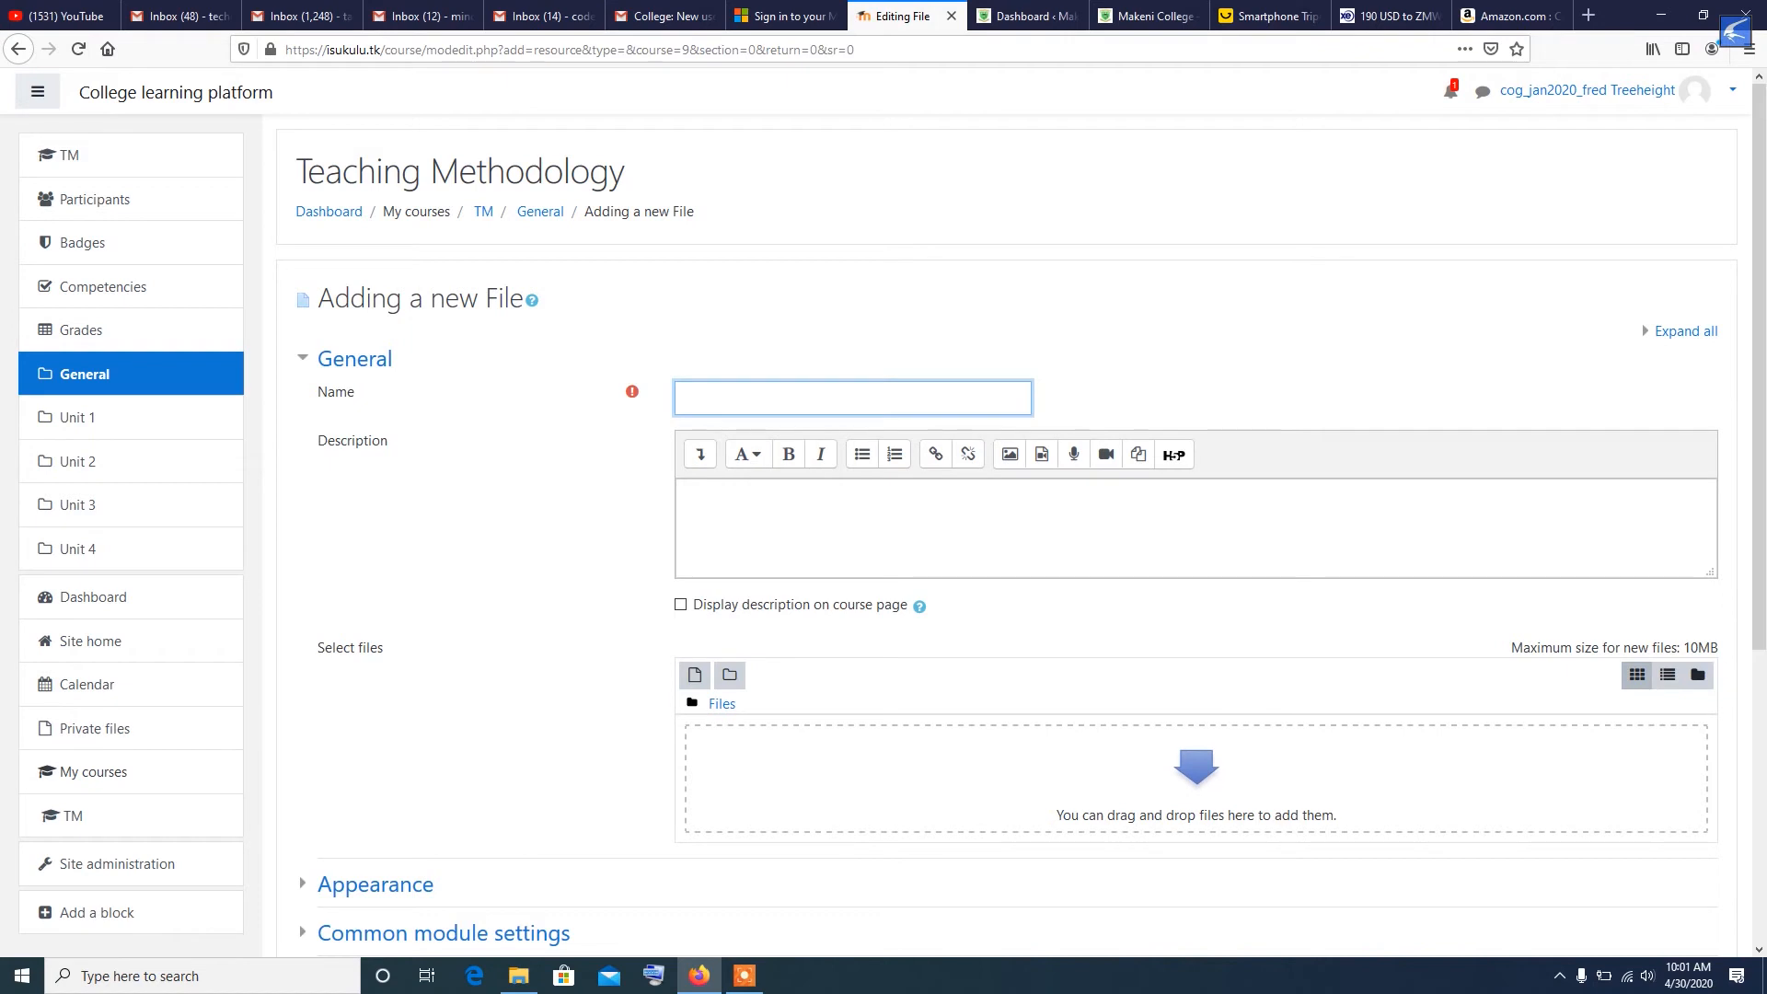
{"action": "type", "text": "Offi"}
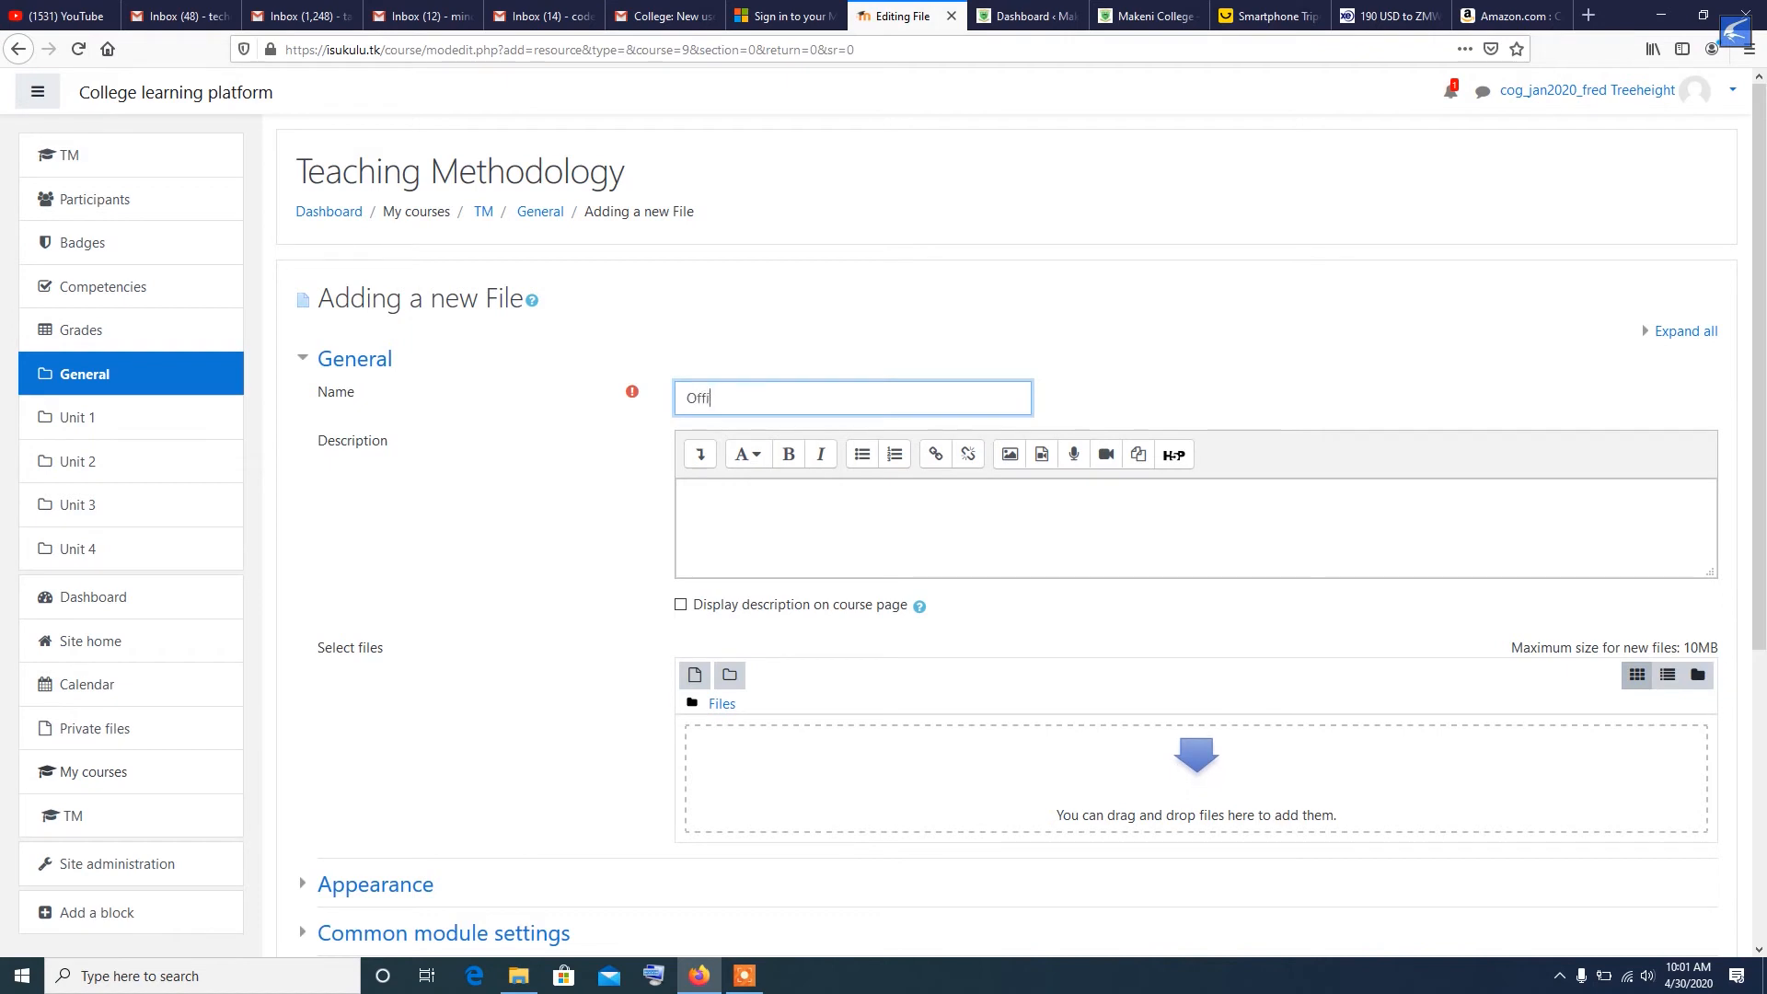
{"action": "type", "text": "cial Text Book"}
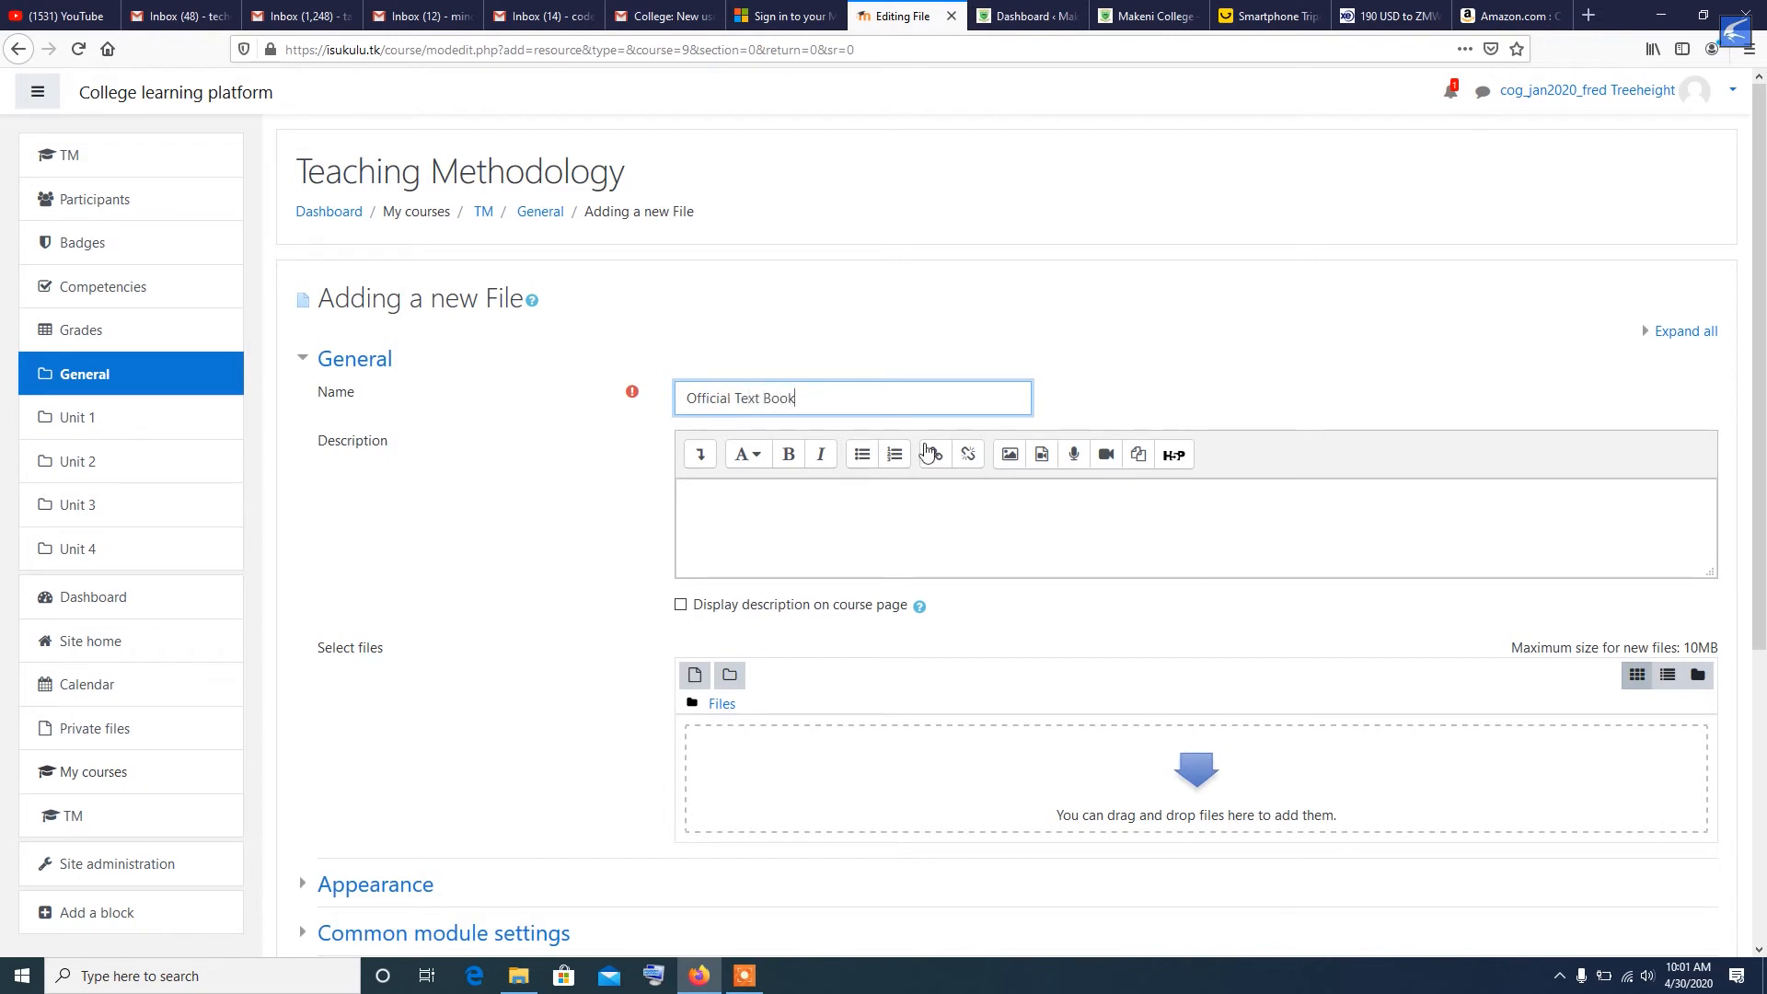
- Copy the resource name "Official Text Book" into the description
{"action": "left_click", "coordinate": [689, 495]}
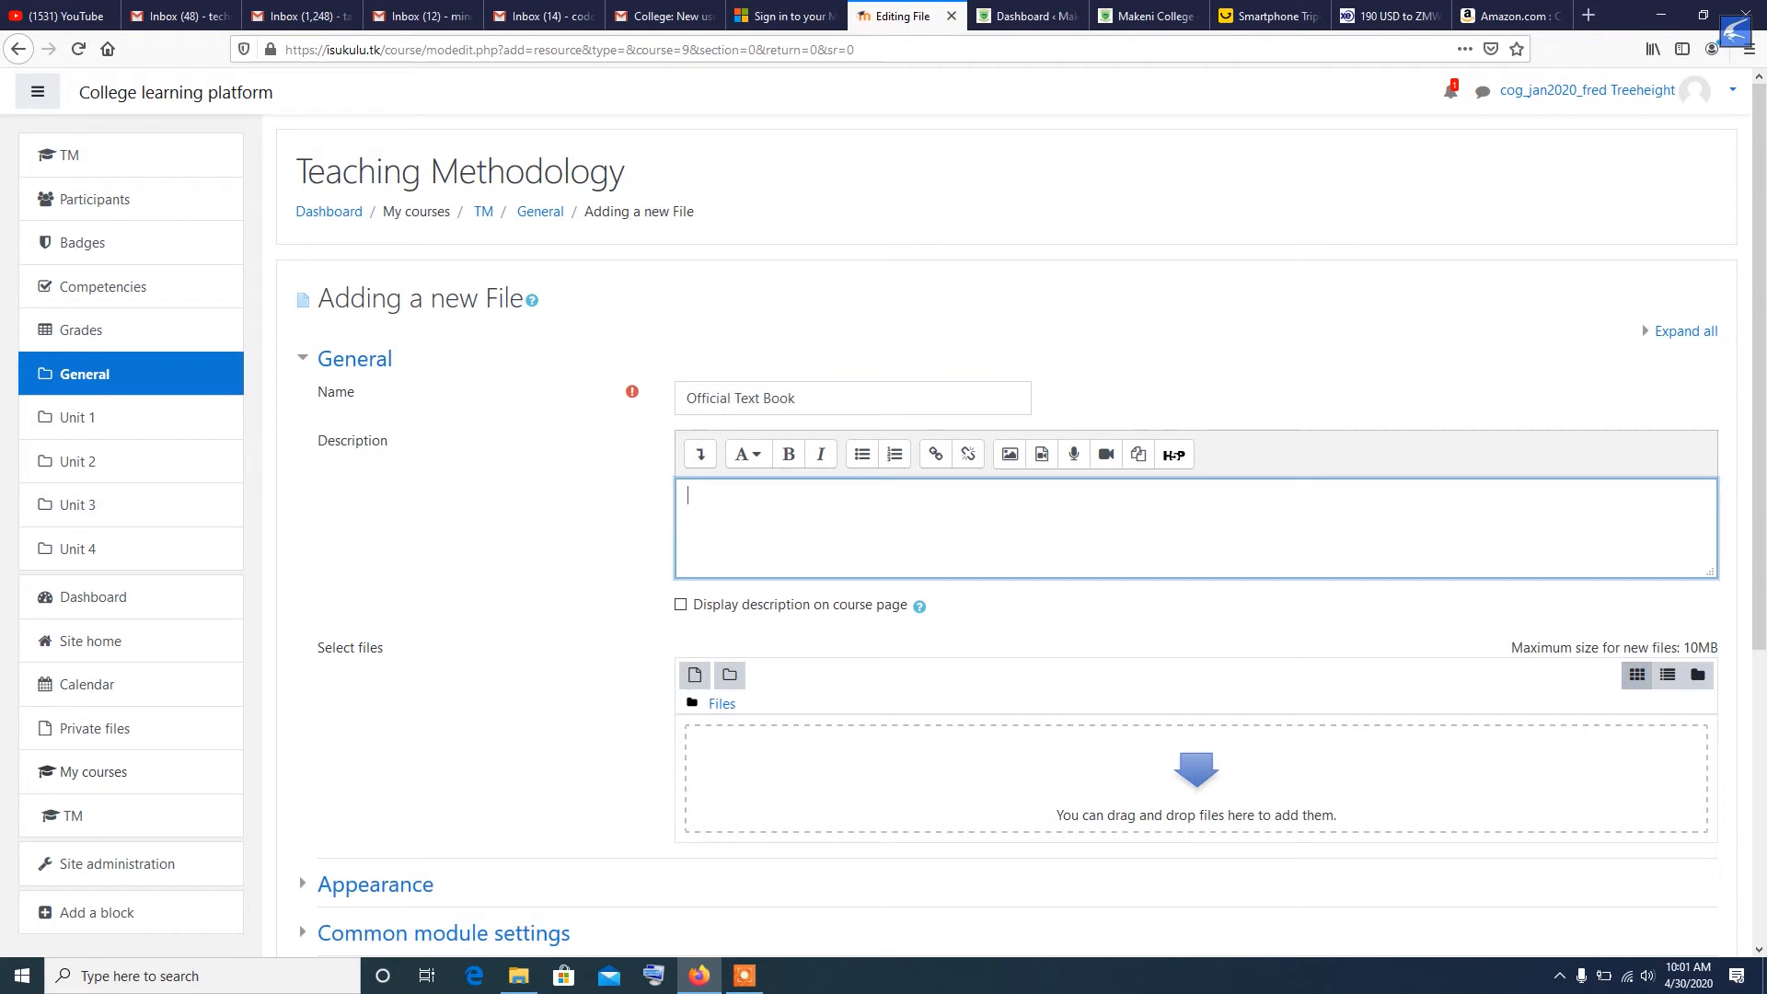
{"action": "left_click_drag", "start_coordinate": [799, 399], "coordinate": [680, 401]}
{"action": "right_click", "coordinate": [717, 398]}
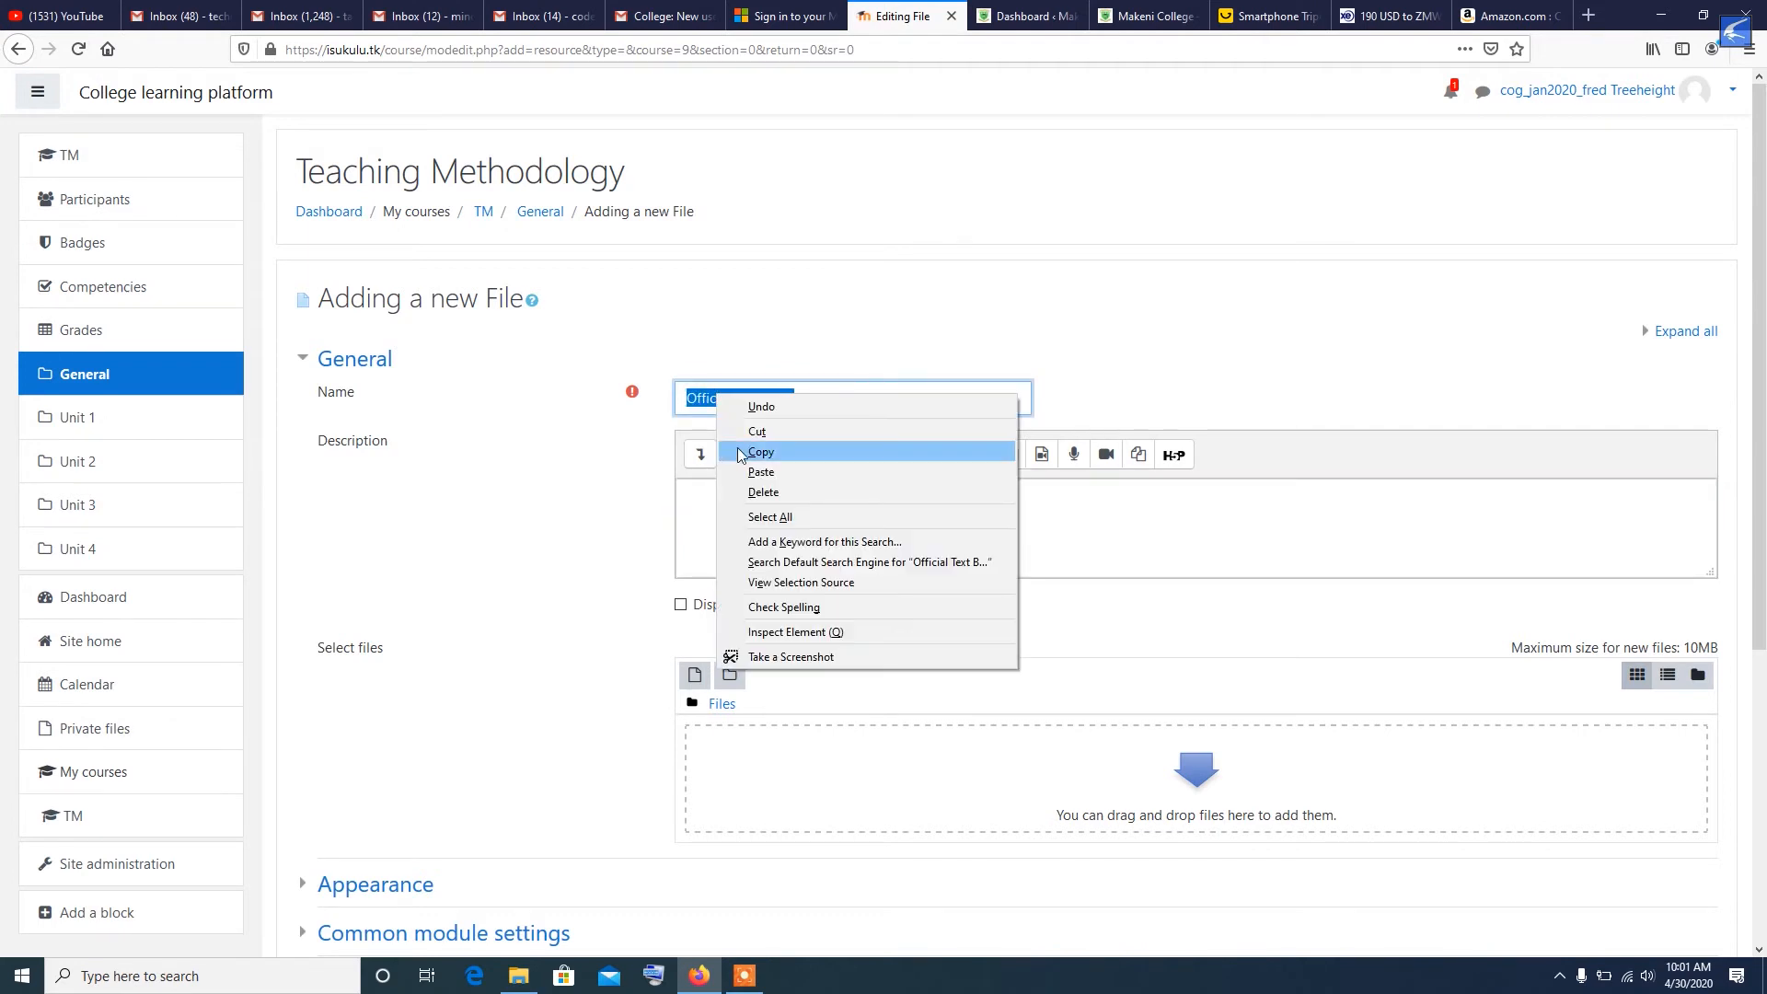
{"action": "left_click", "coordinate": [751, 452]}
{"action": "right_click", "coordinate": [739, 511]}
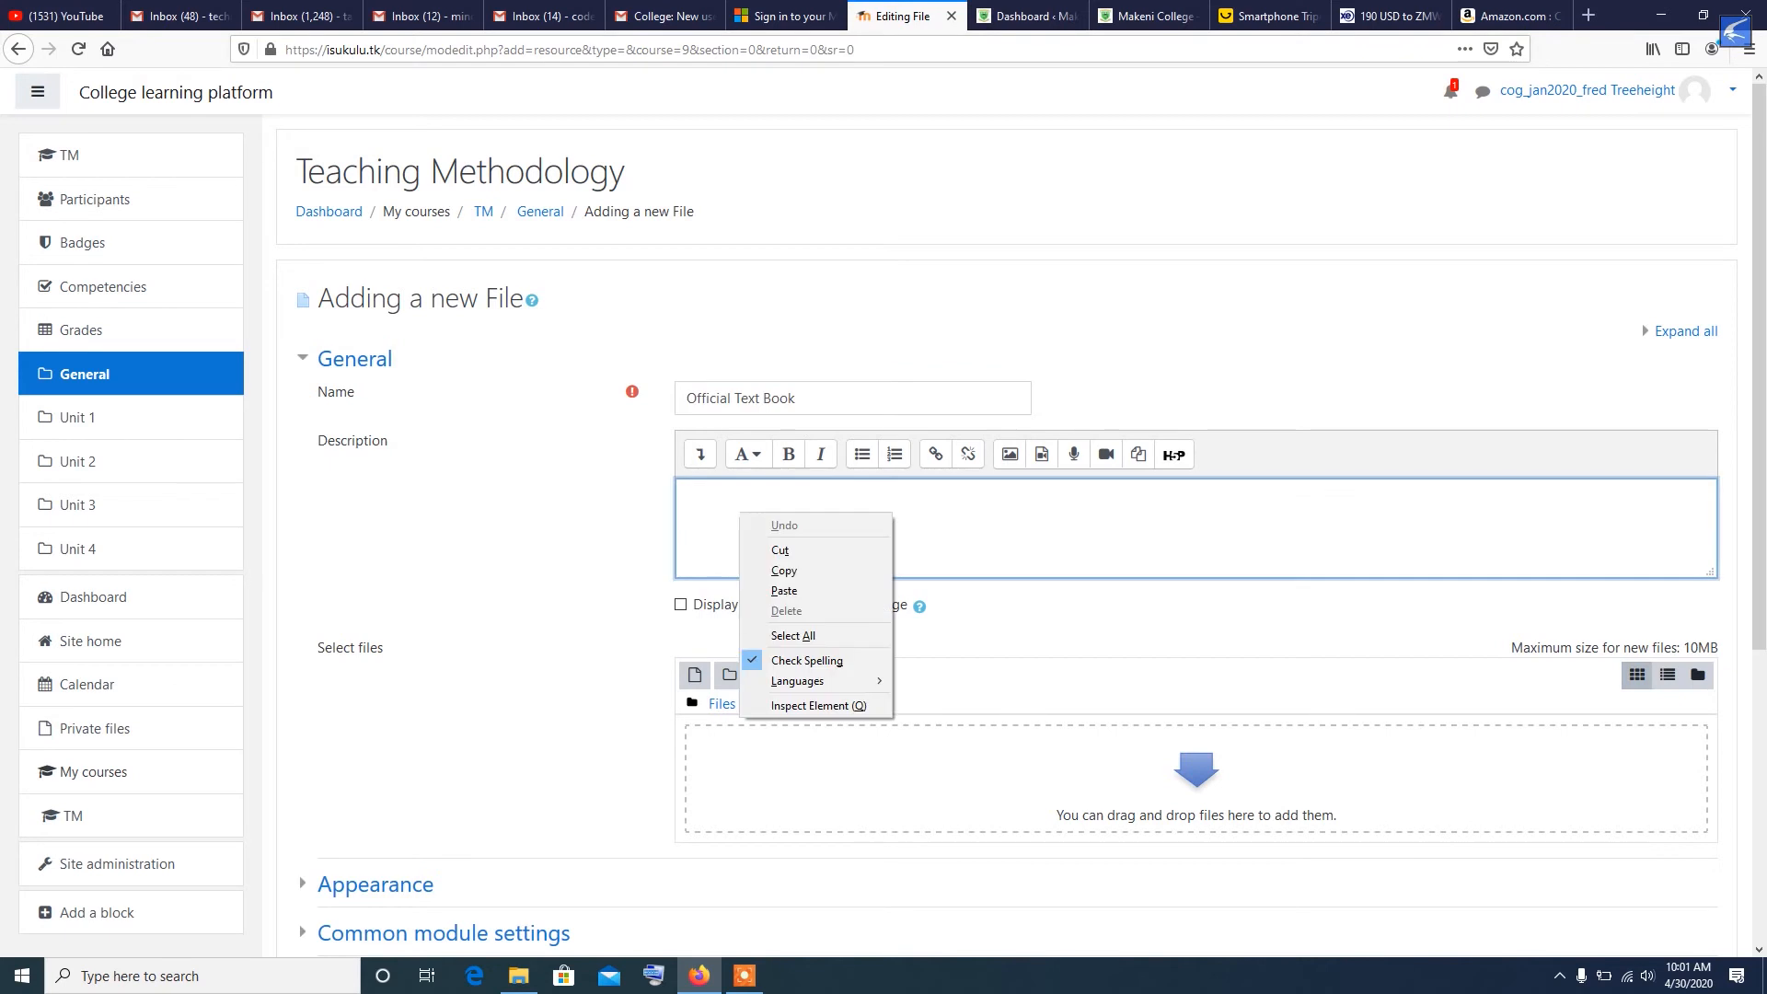
{"action": "left_click", "coordinate": [787, 590]}
- Upload mask1.pdf from the desktop into the resource's file area, shrinking the browser window for the transfer and maximizing it again
{"action": "scroll", "coordinate": [1230, 485], "scroll_direction": "down", "scroll_amount": 4}
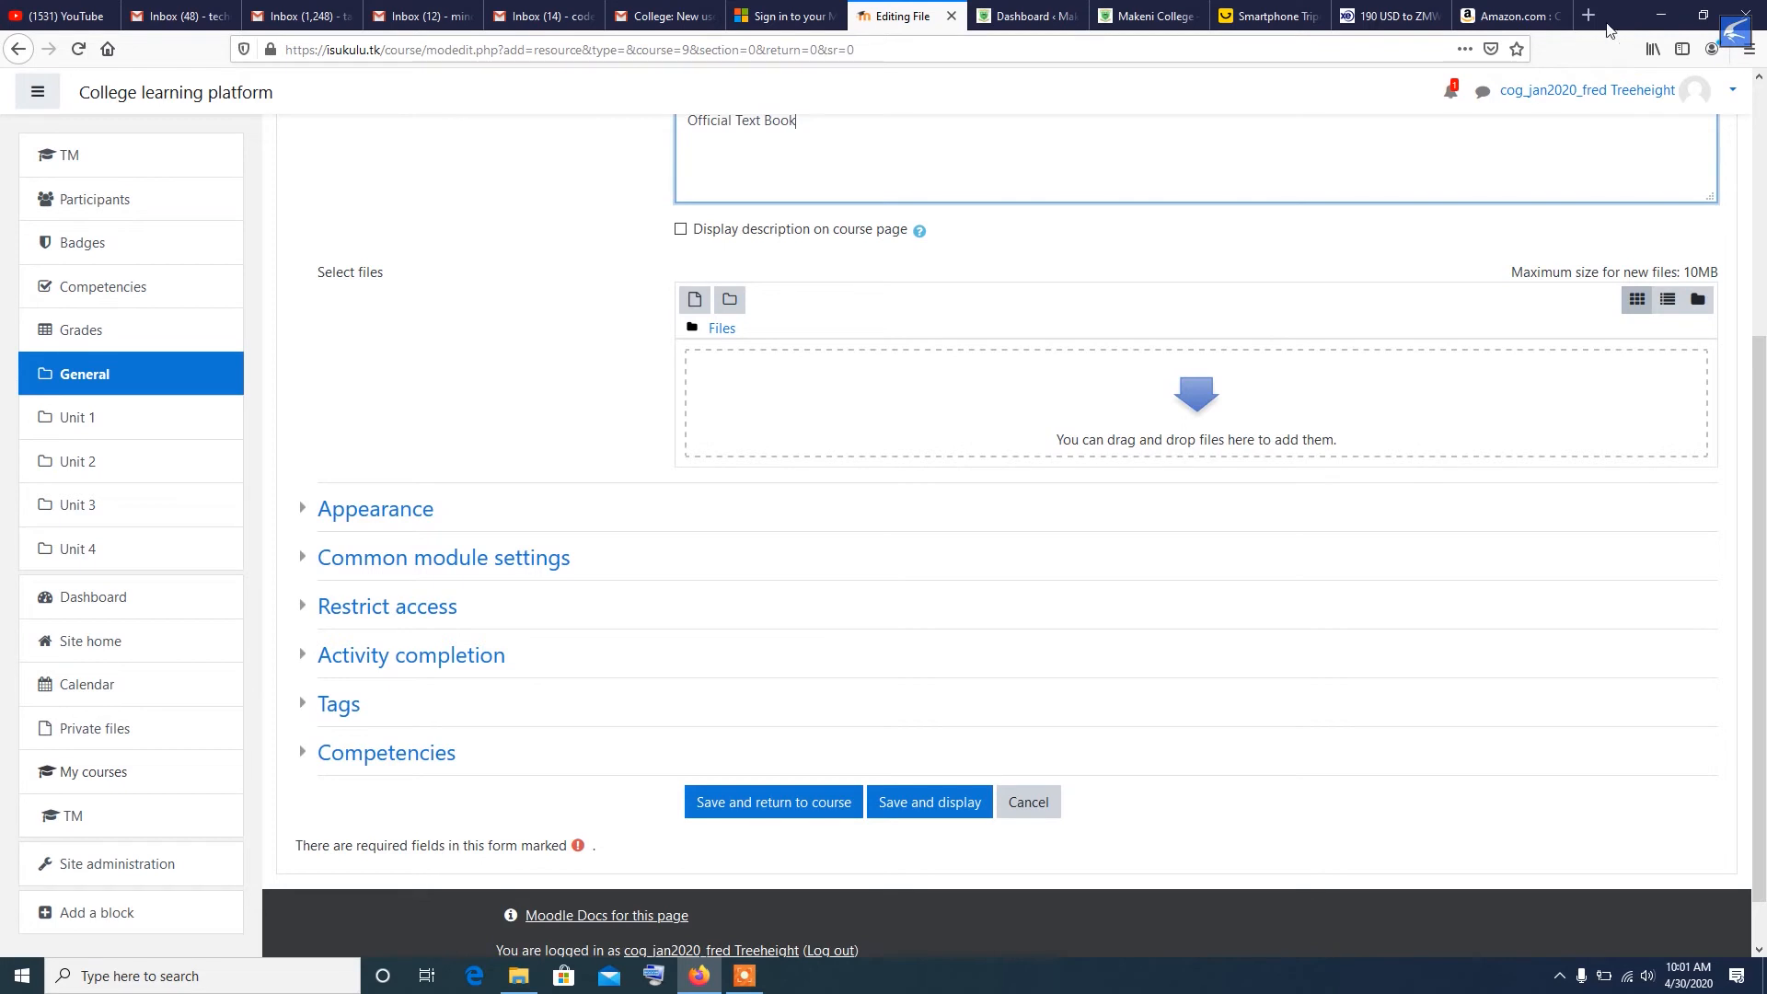
{"action": "left_click", "coordinate": [1702, 14]}
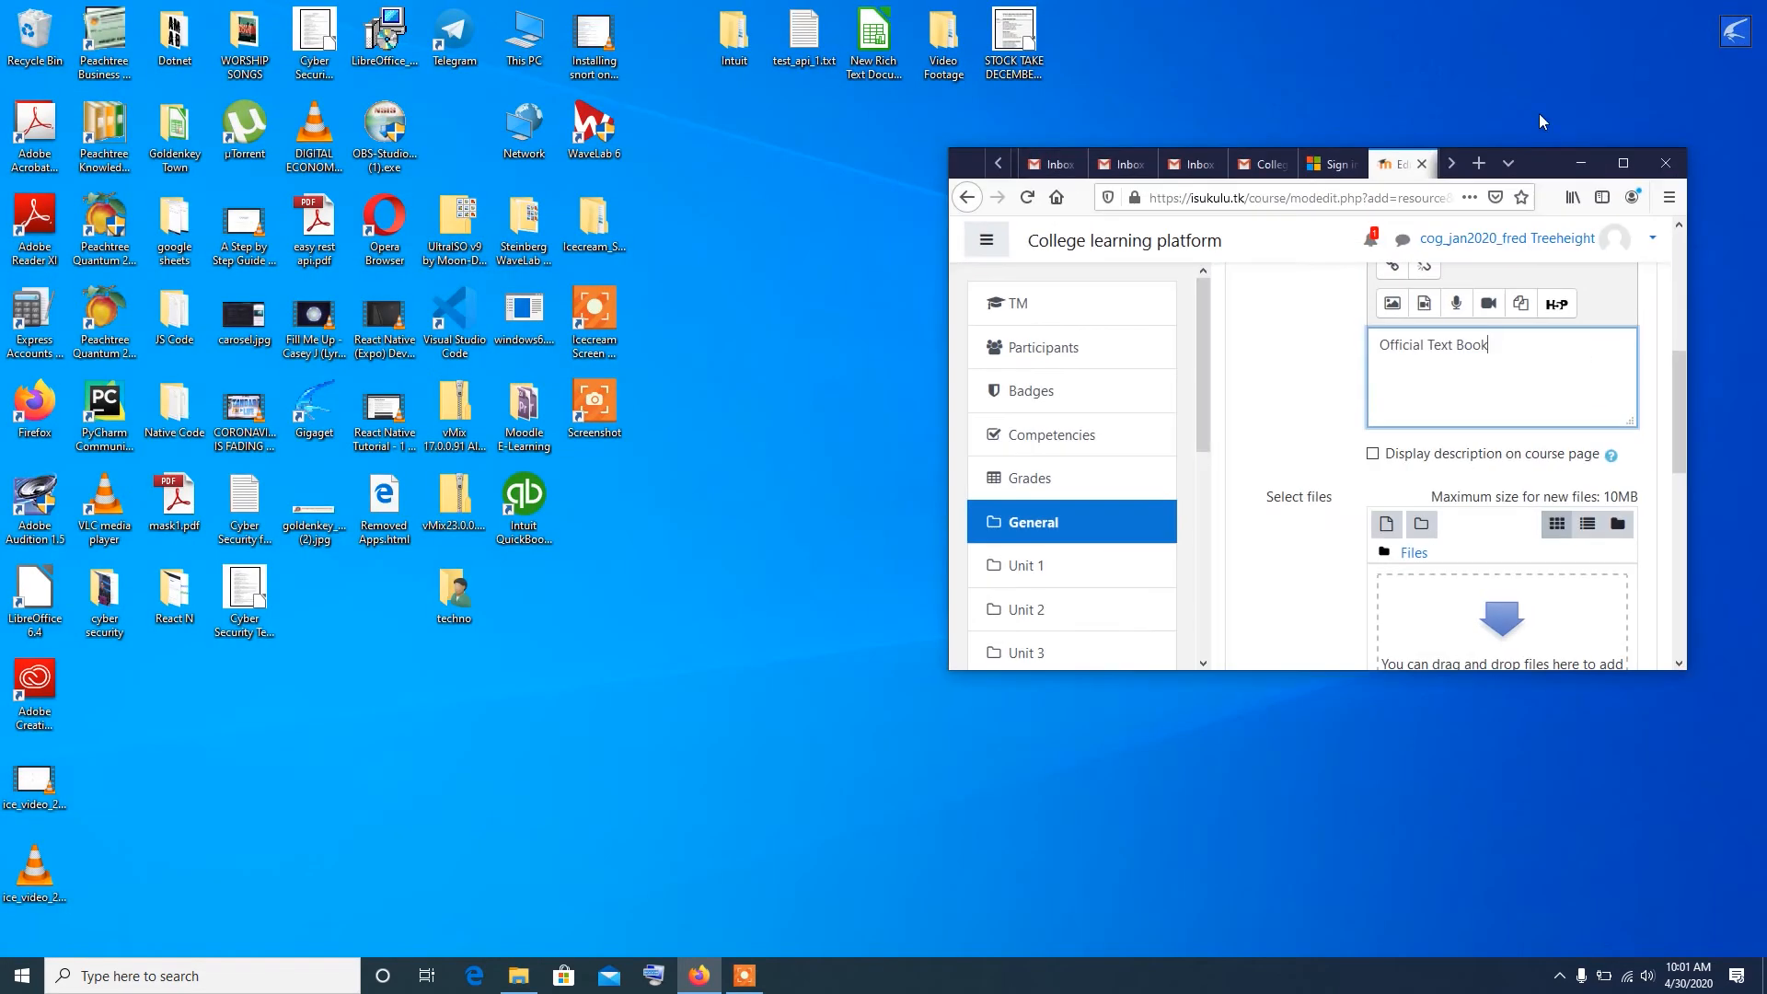
{"action": "left_click_drag", "start_coordinate": [1531, 160], "coordinate": [930, 117]}
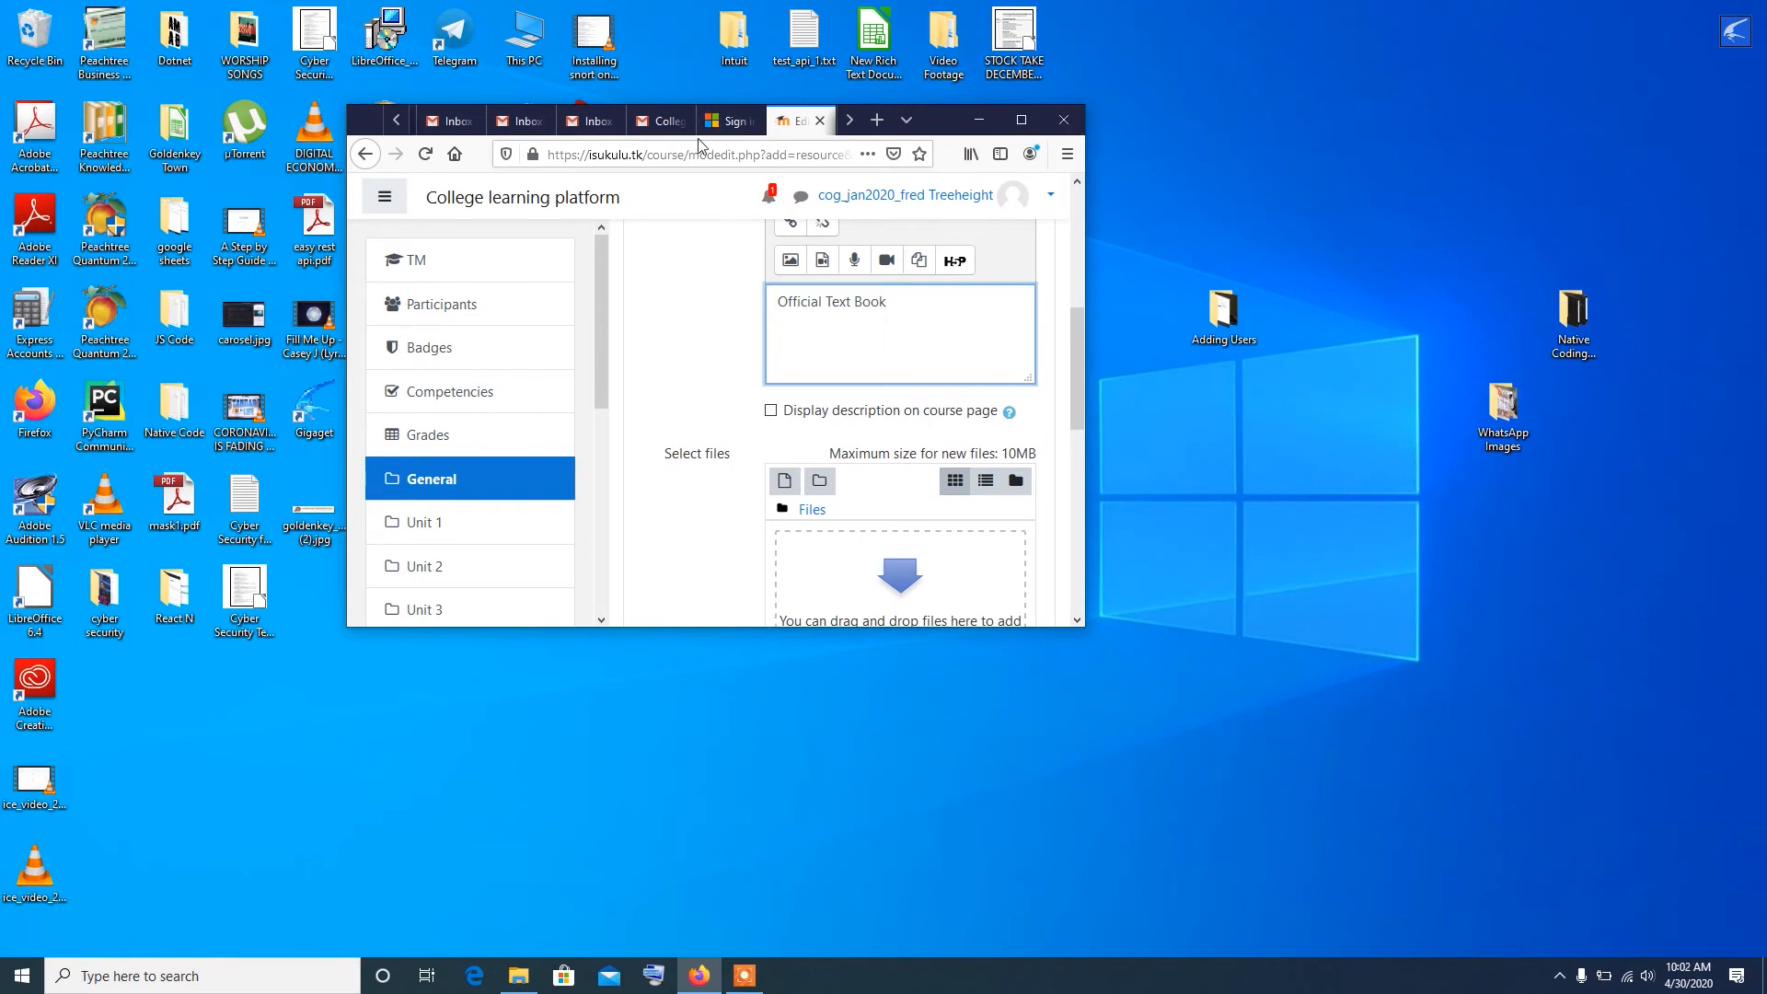
{"action": "left_click", "coordinate": [185, 497]}
{"action": "left_click", "coordinate": [782, 459]}
{"action": "left_click_drag", "start_coordinate": [175, 501], "coordinate": [947, 399]}
{"action": "left_click", "coordinate": [1519, 179]}
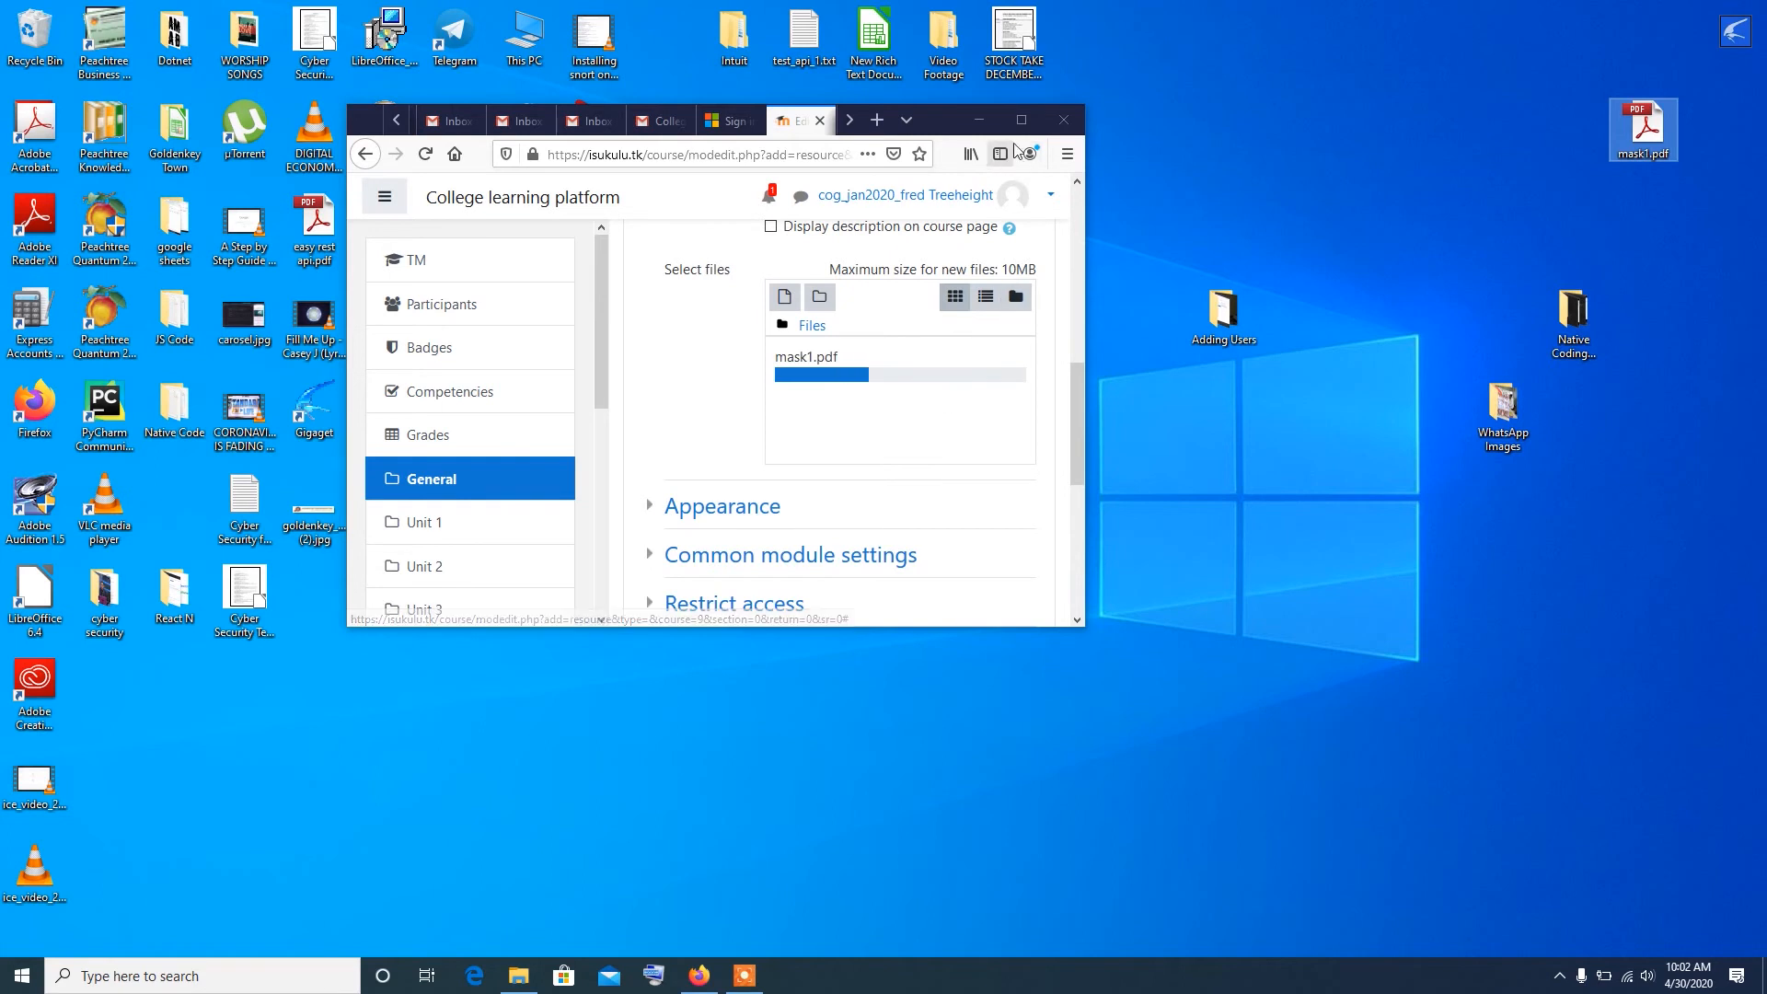
{"action": "left_click", "coordinate": [1021, 120]}
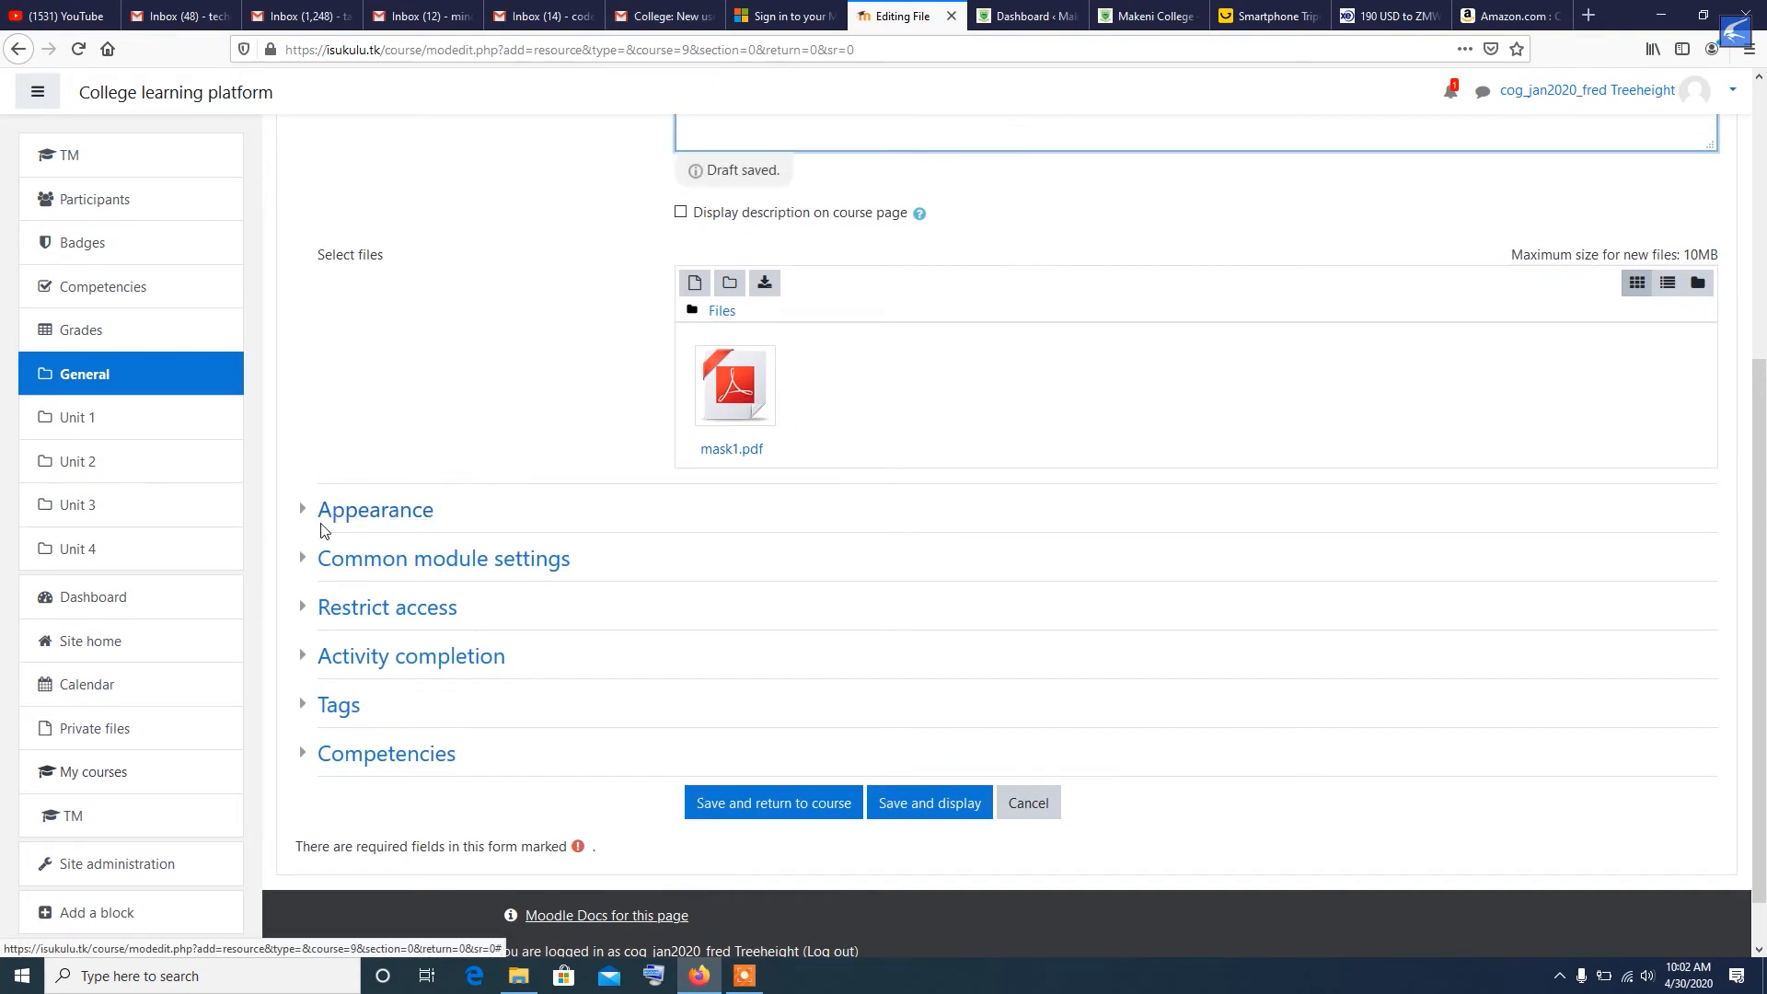
- Set the resource's display mode to Embed in the appearance settings
{"action": "left_click", "coordinate": [302, 510]}
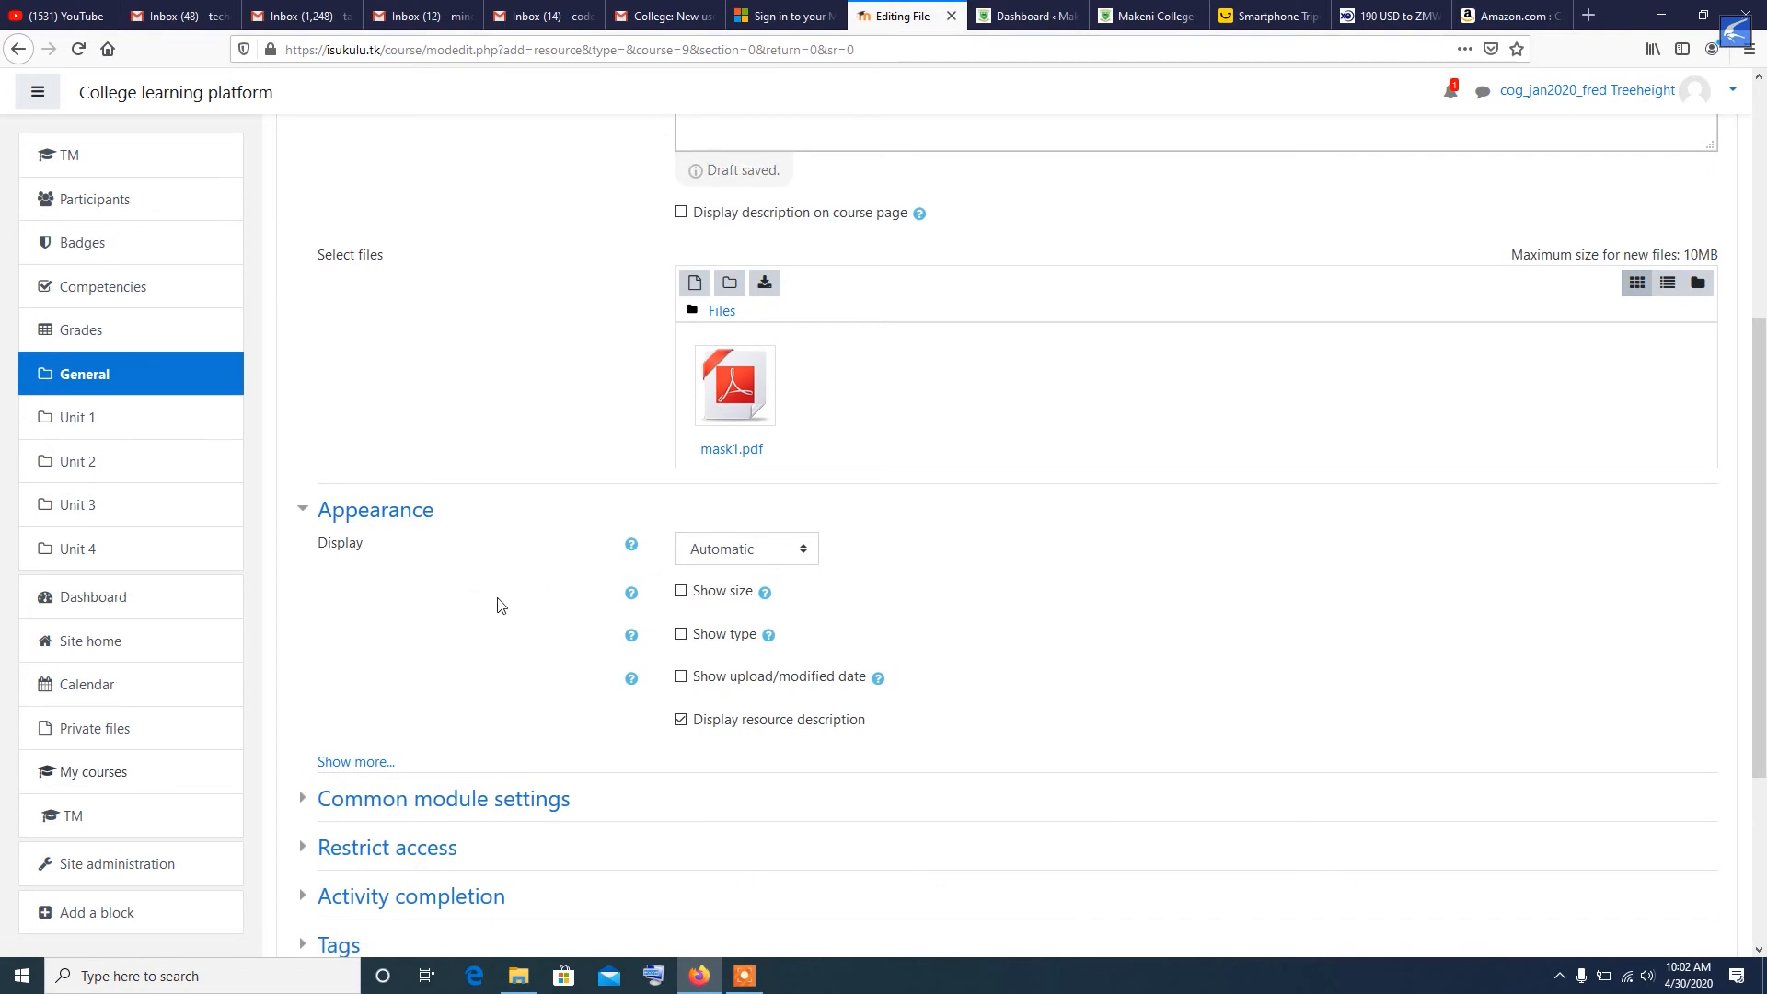
{"action": "scroll", "coordinate": [500, 606], "scroll_direction": "down", "scroll_amount": 3}
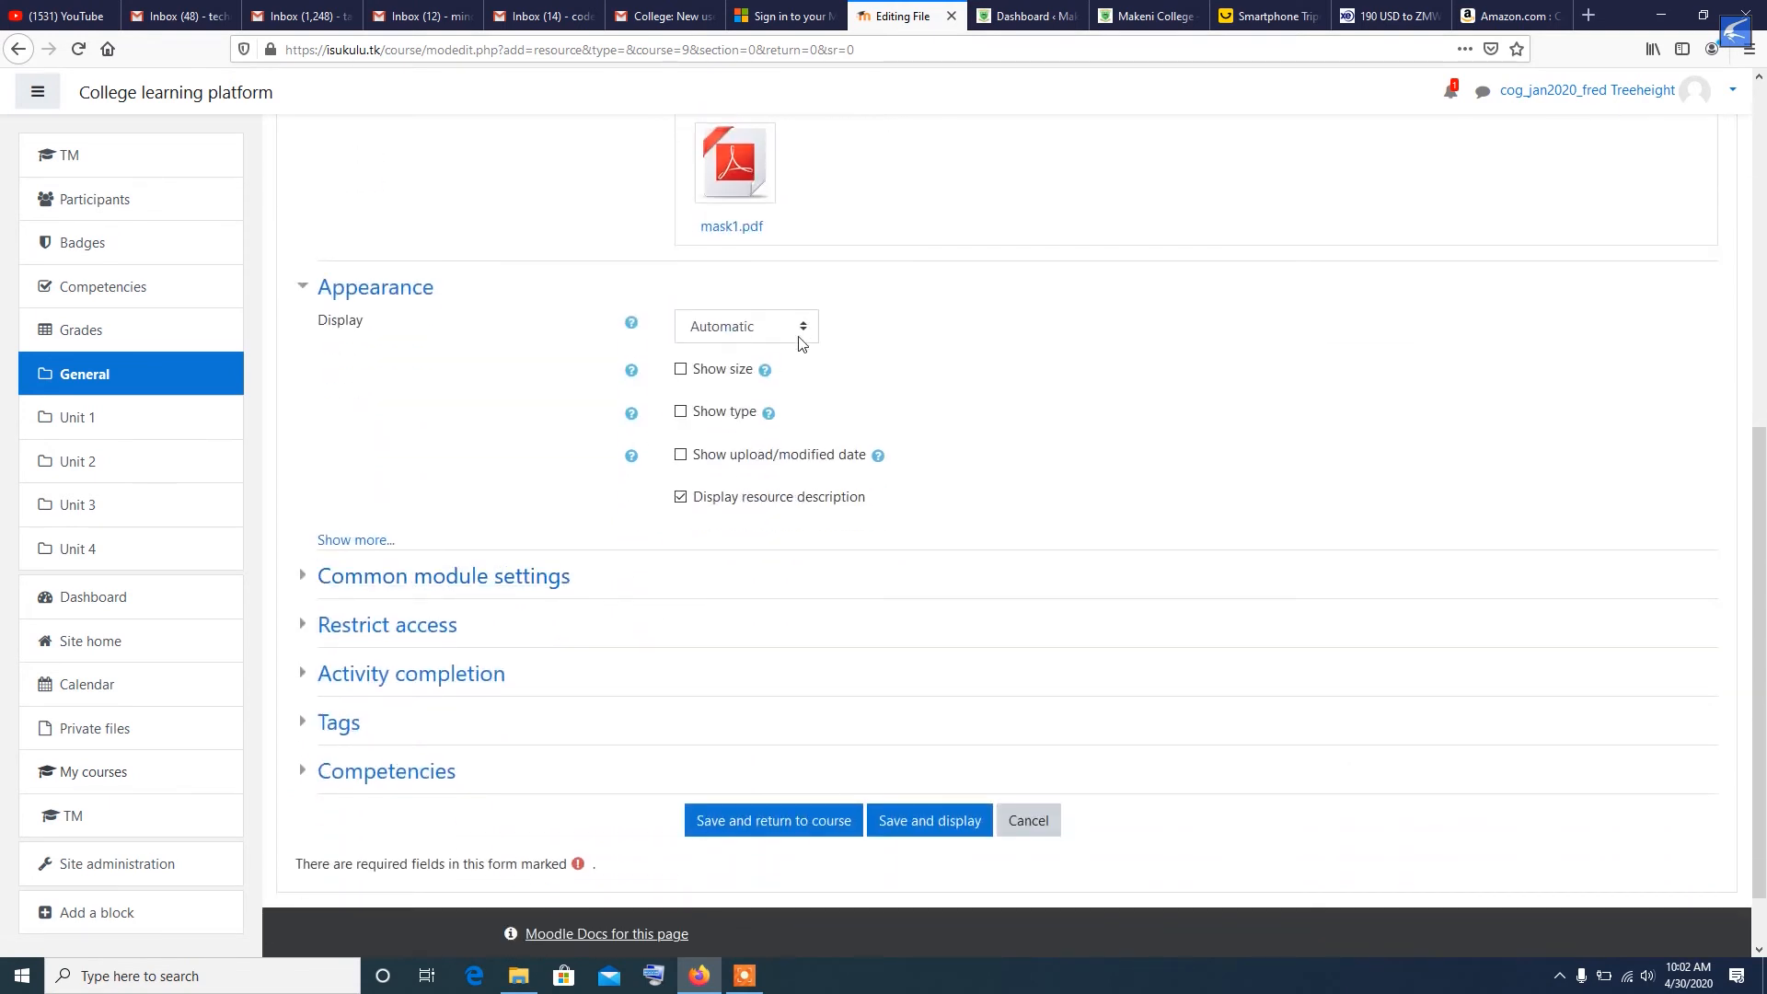
{"action": "left_click", "coordinate": [803, 329]}
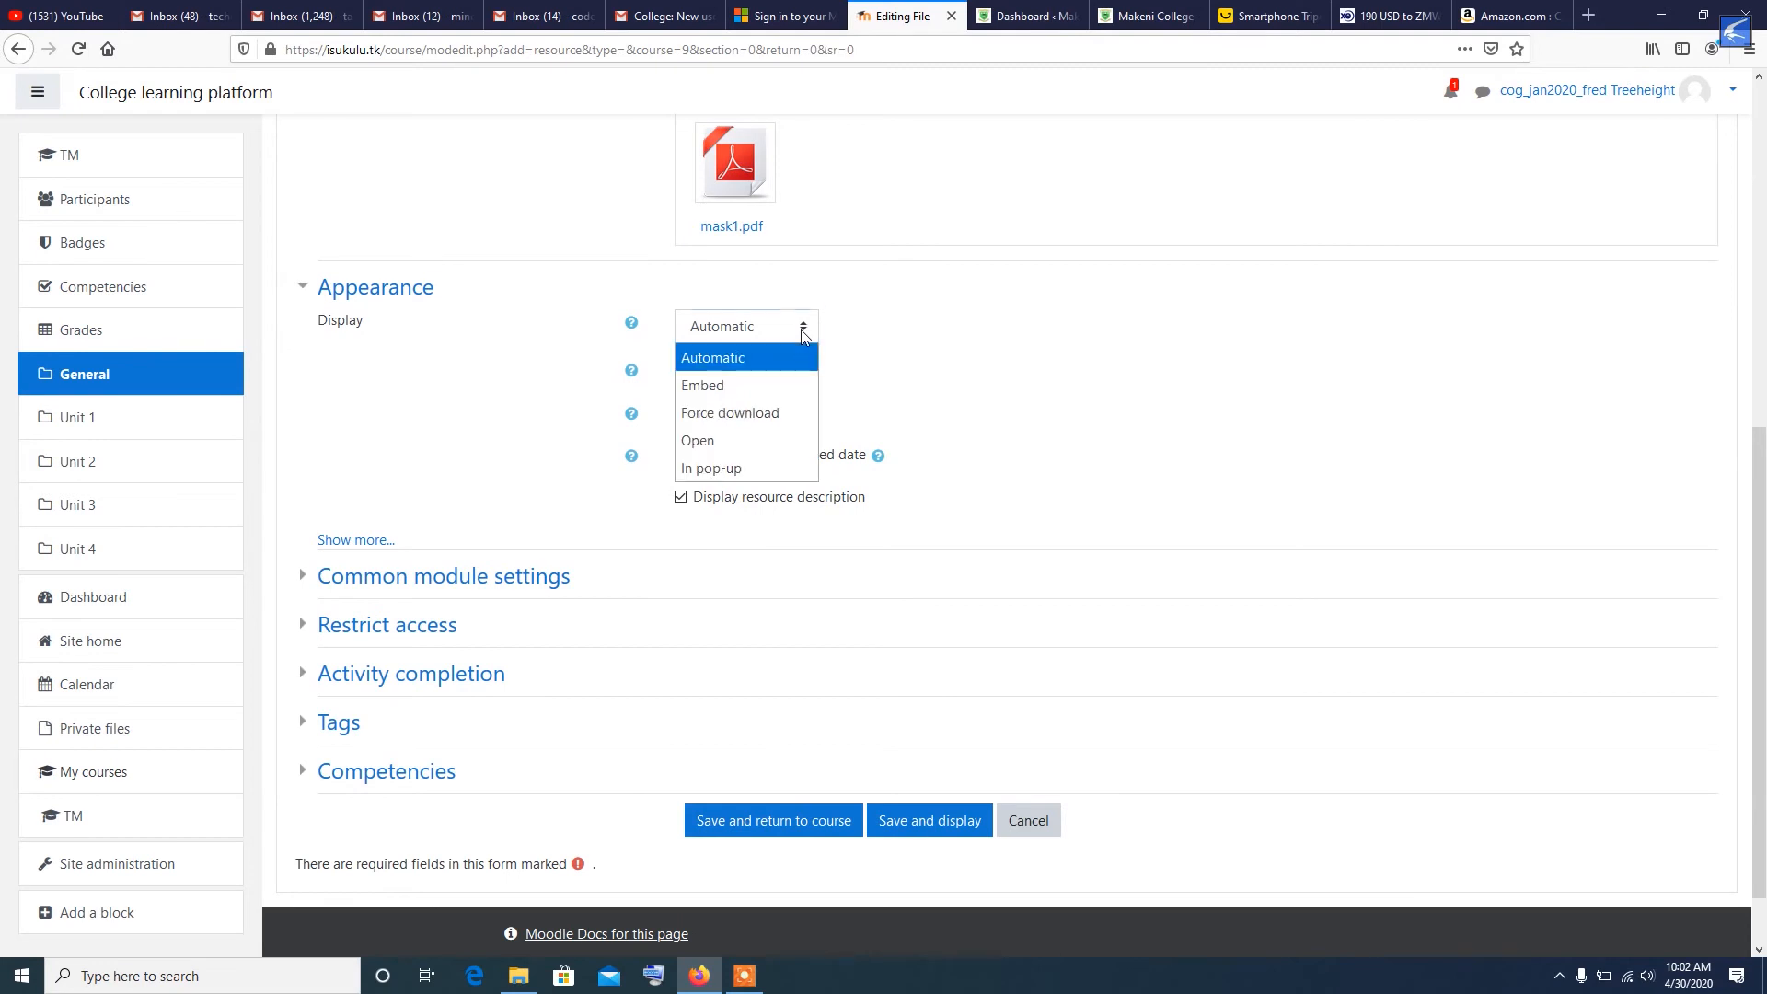
{"action": "left_click", "coordinate": [765, 383]}
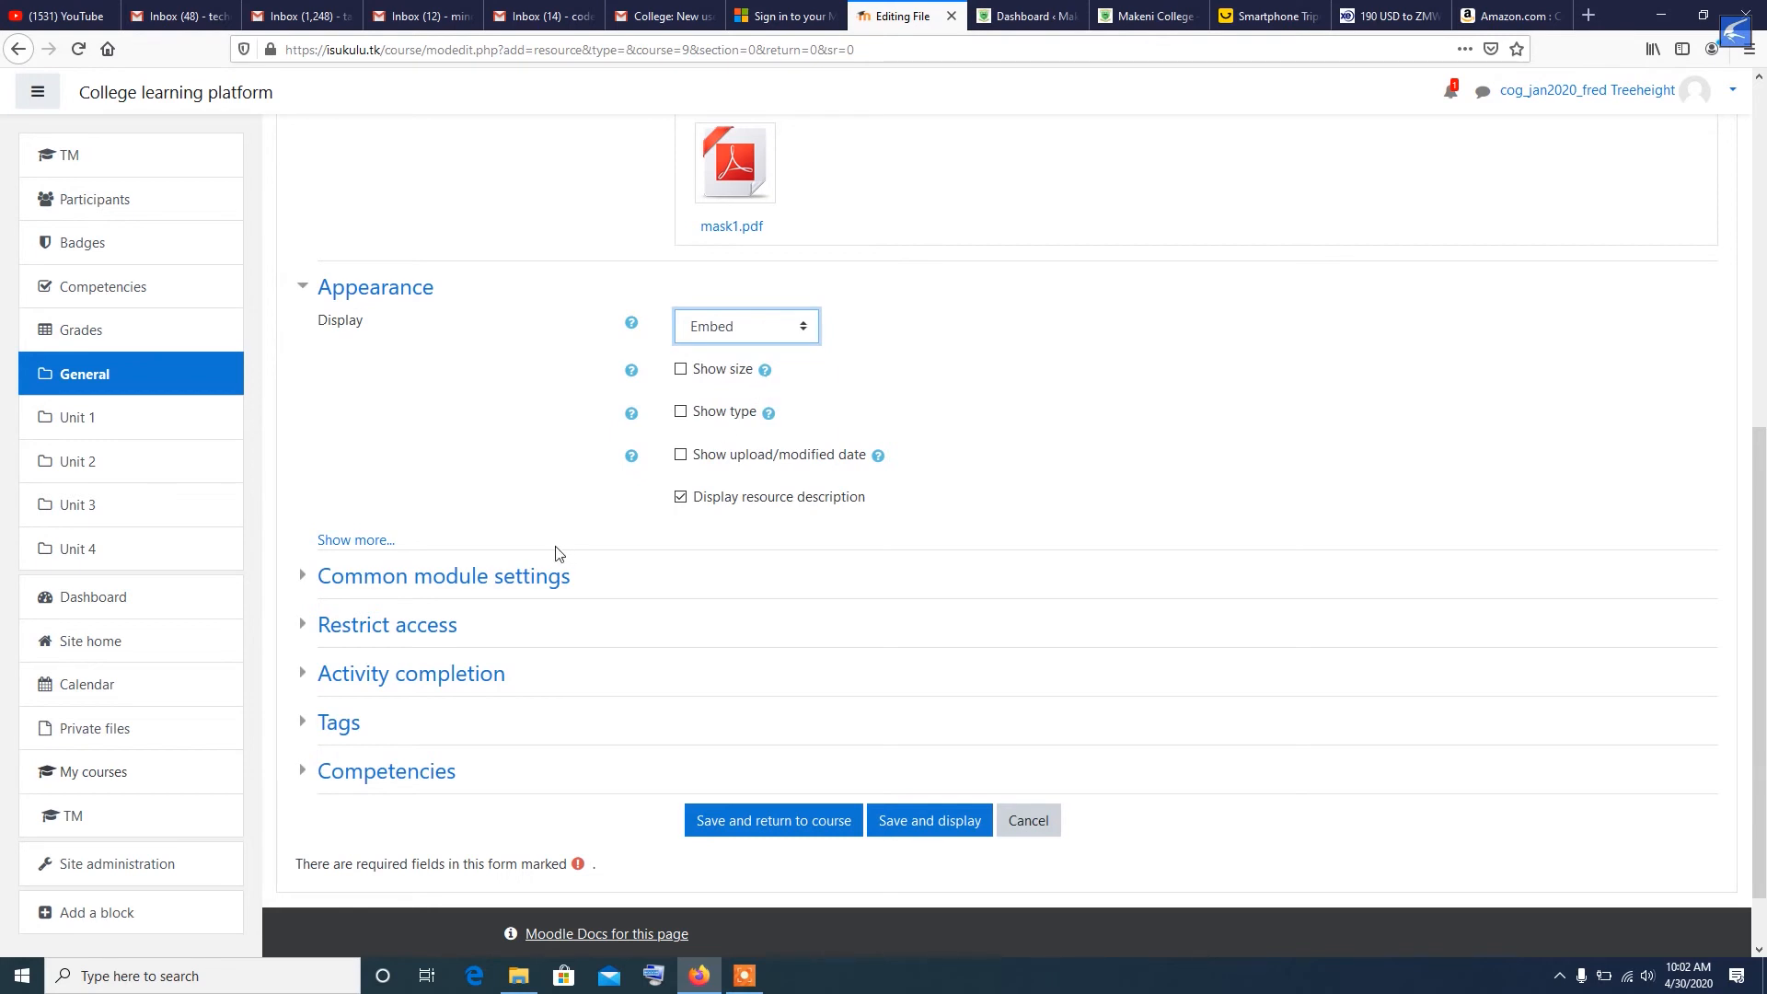
{"action": "left_click", "coordinate": [802, 333]}
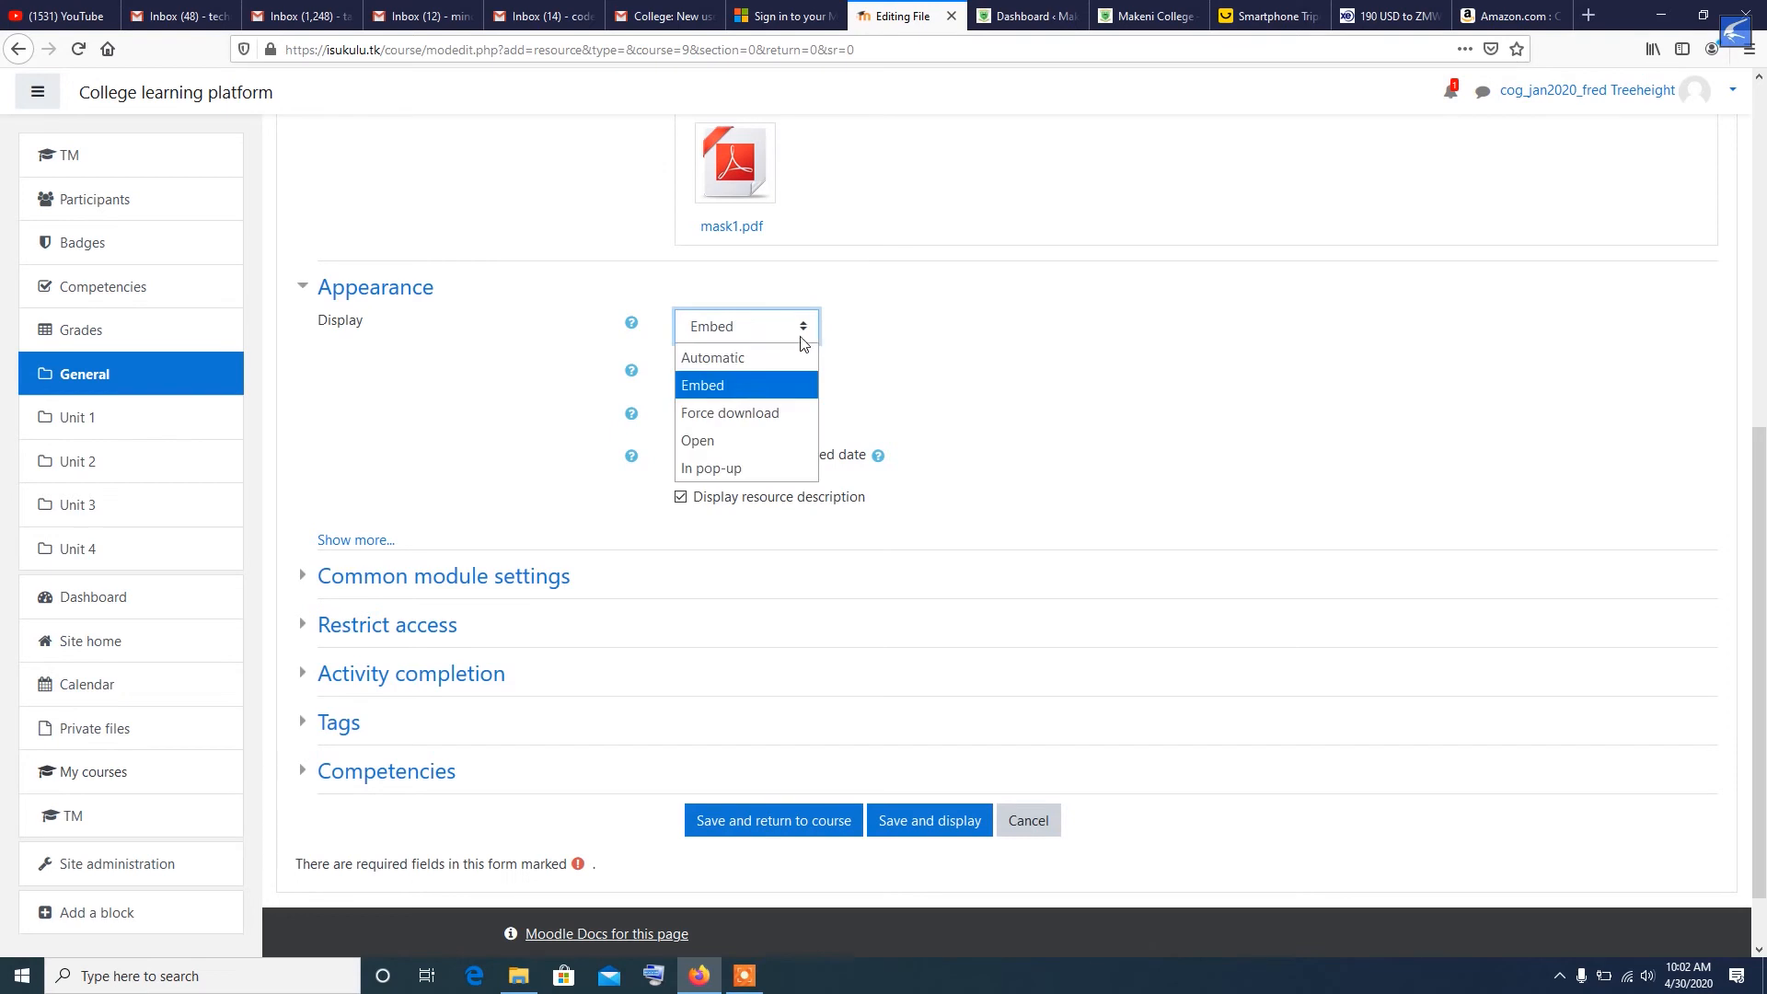
{"action": "left_click", "coordinate": [753, 396]}
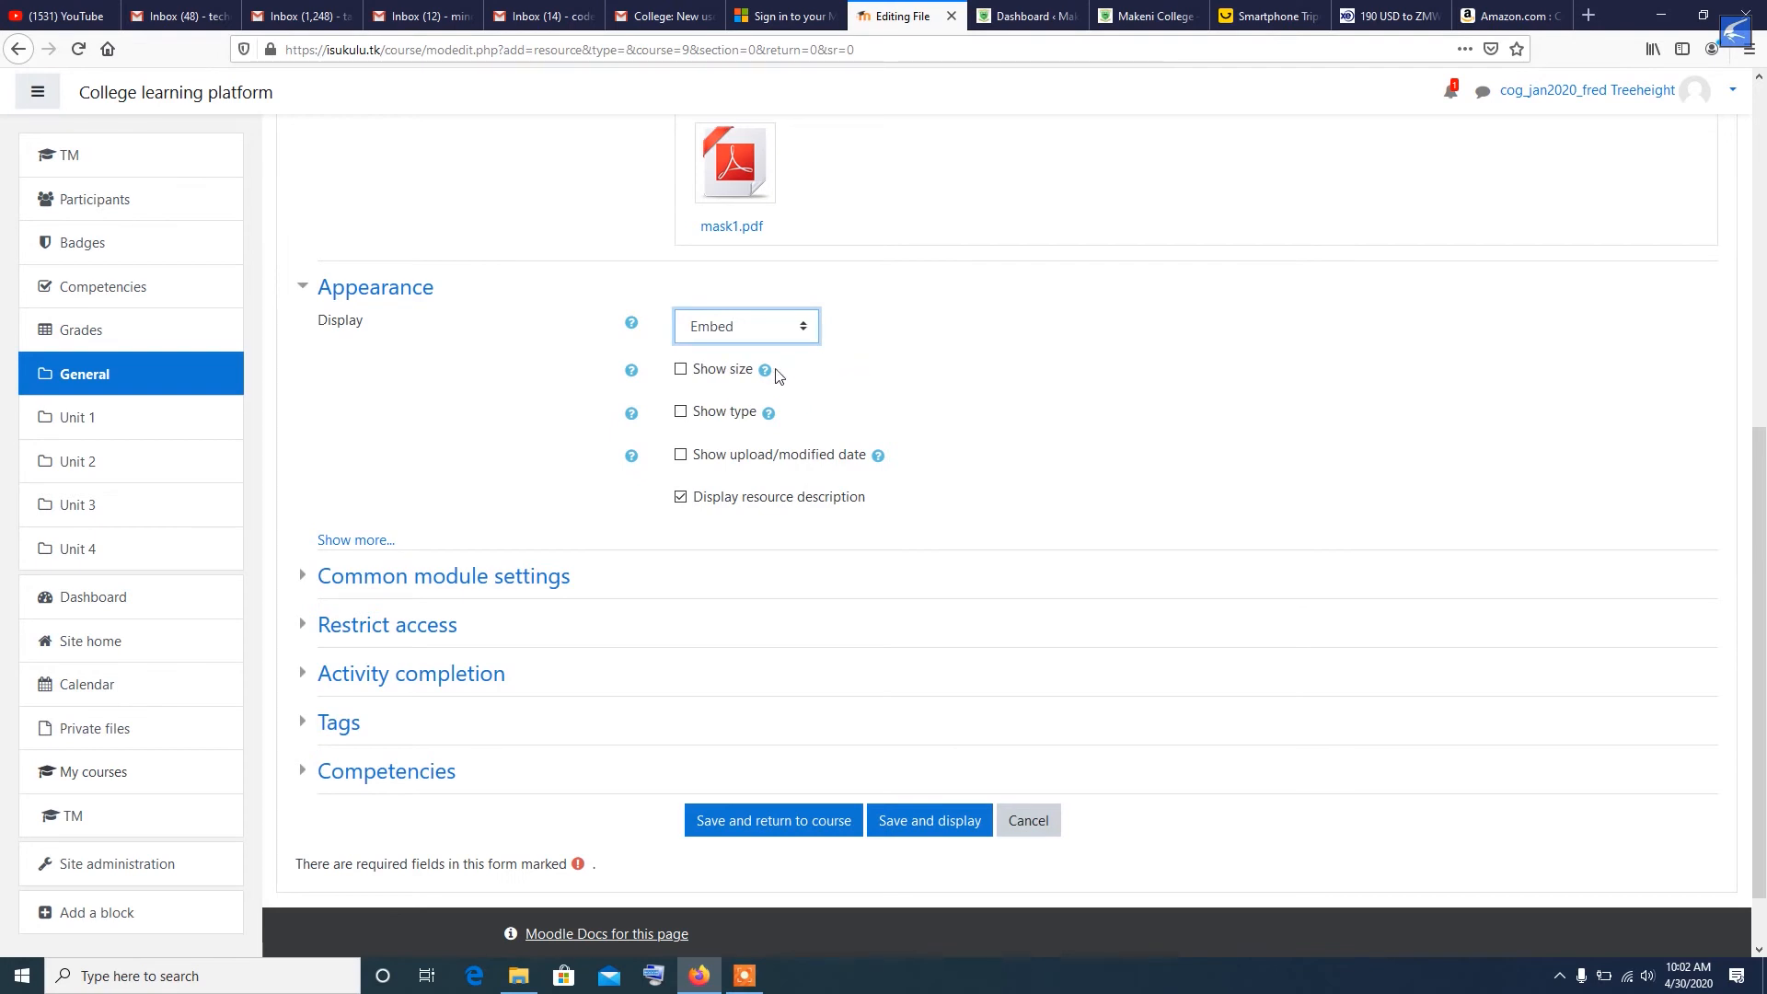
- Enable showing the file's size, type and upload/modified date
{"action": "left_click", "coordinate": [681, 372]}
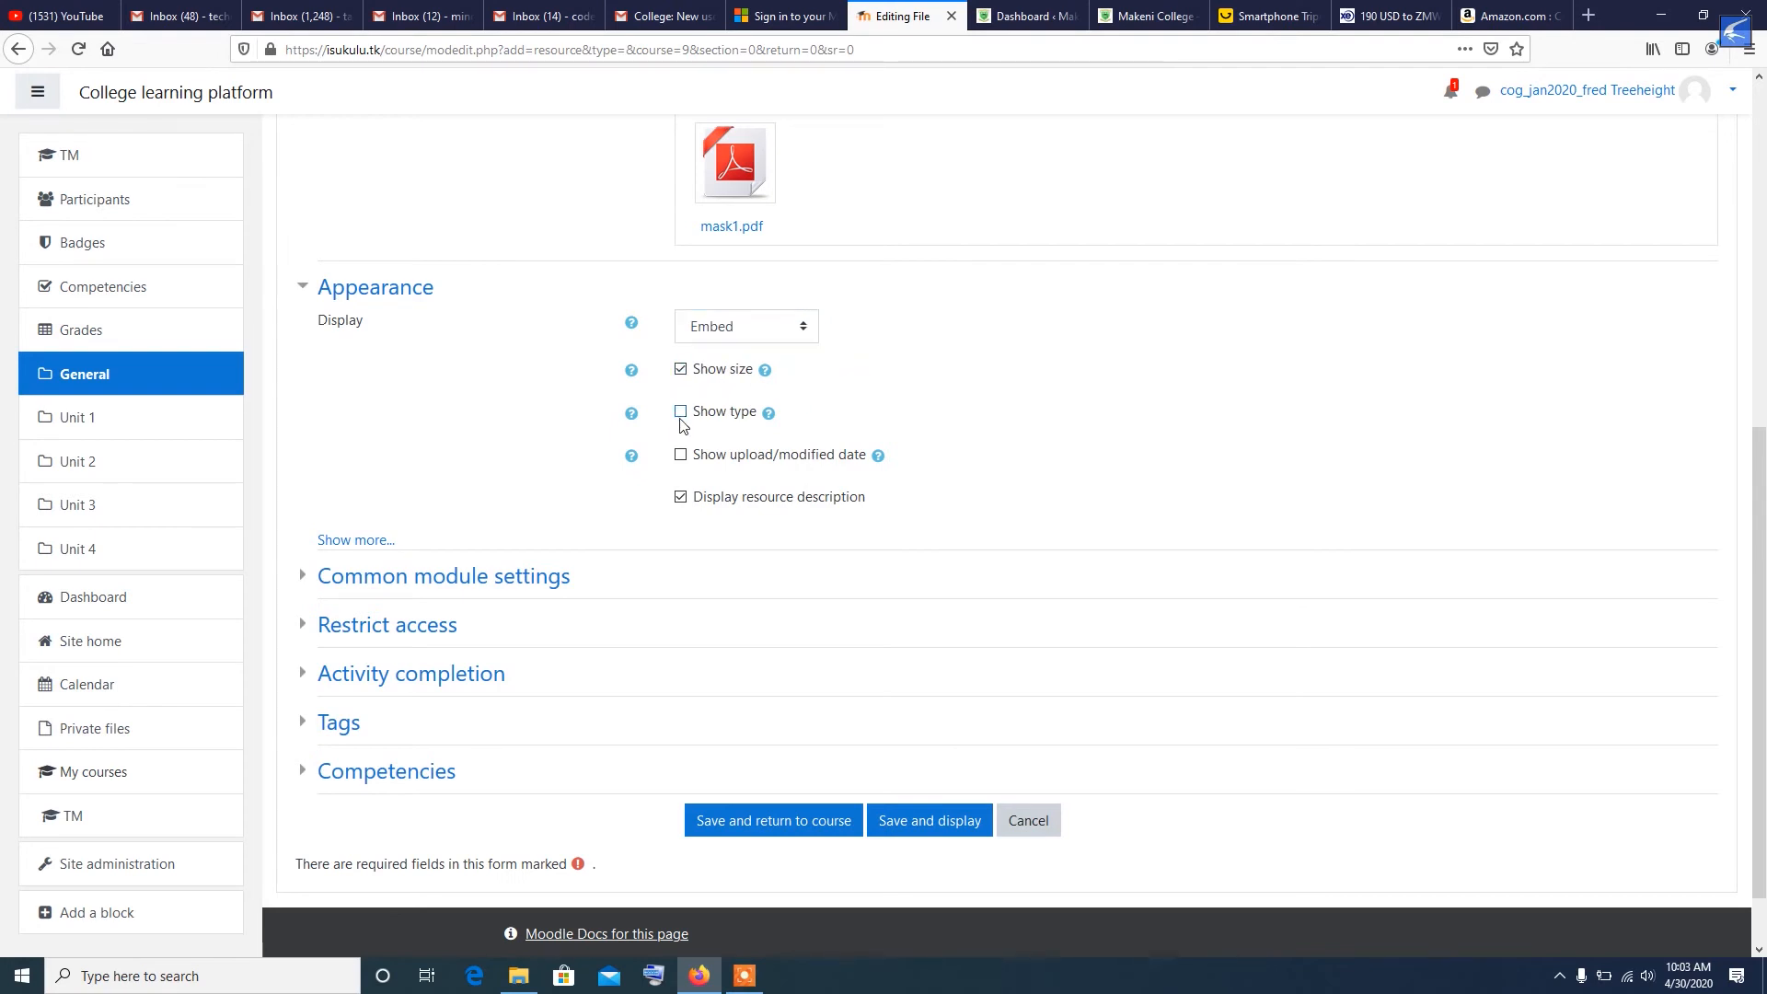
{"action": "left_click", "coordinate": [681, 414]}
{"action": "left_click", "coordinate": [682, 455]}
- Set completion tracking to "Show activity as complete when conditions are met"
{"action": "left_click", "coordinate": [304, 578]}
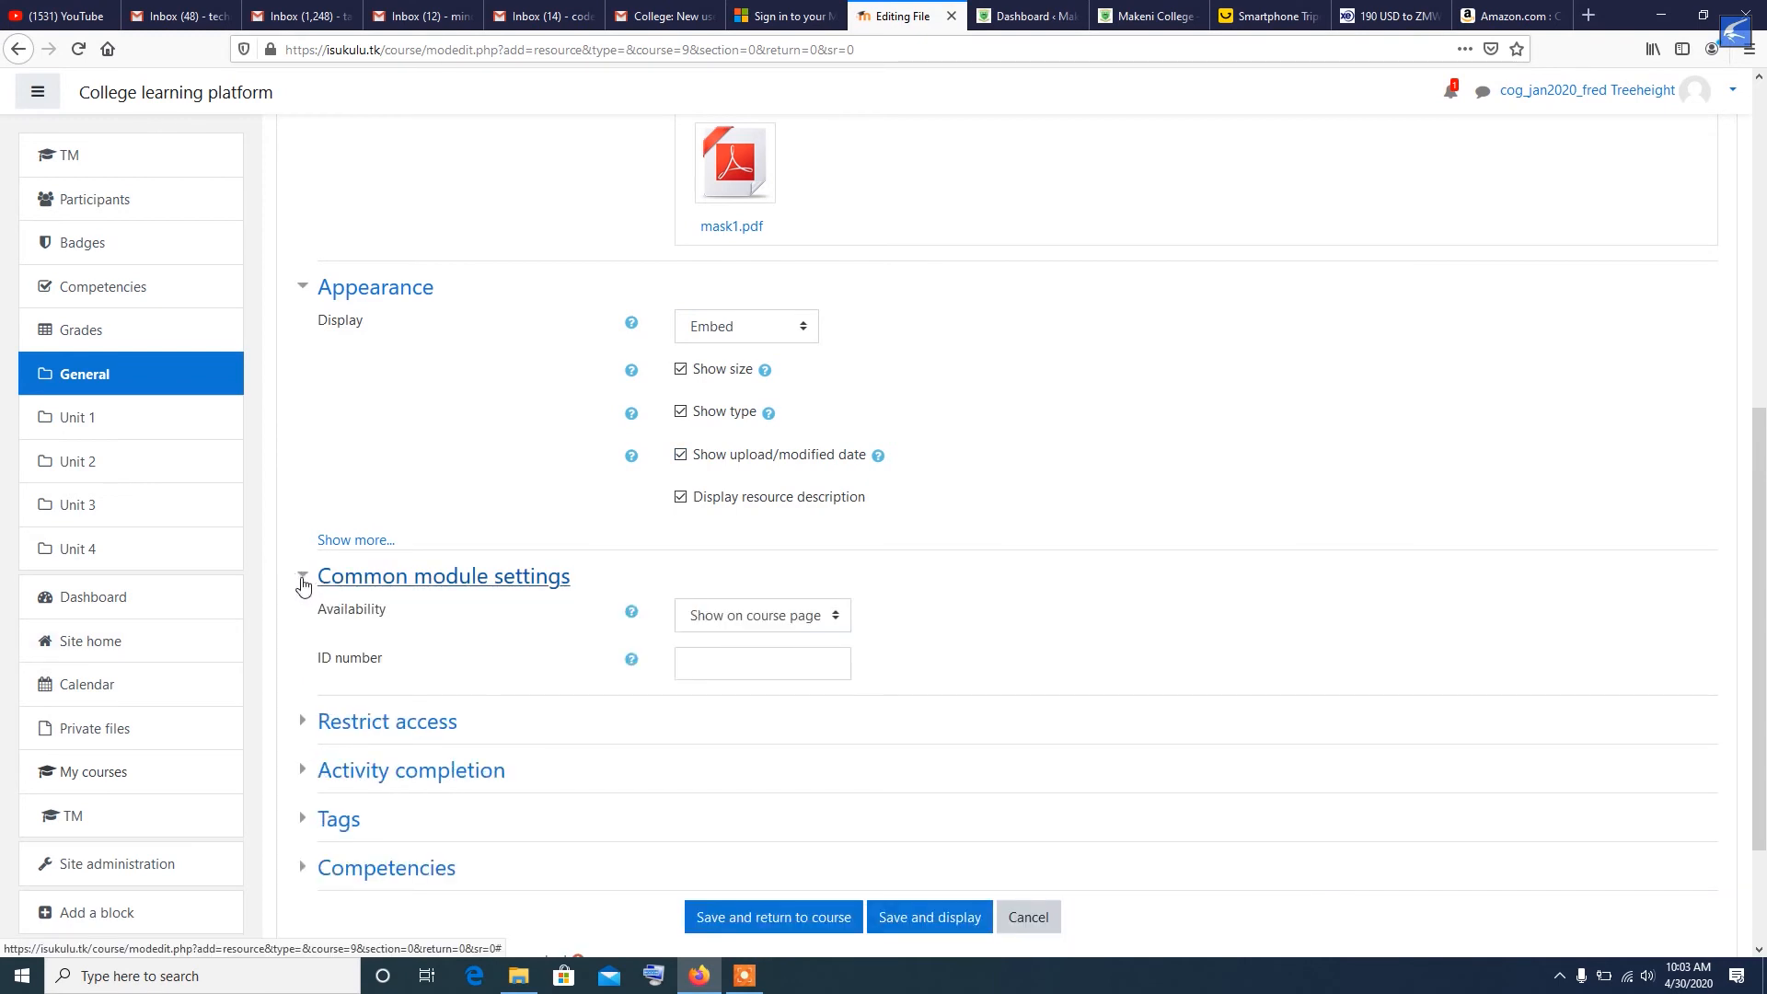
{"action": "left_click", "coordinate": [305, 586]}
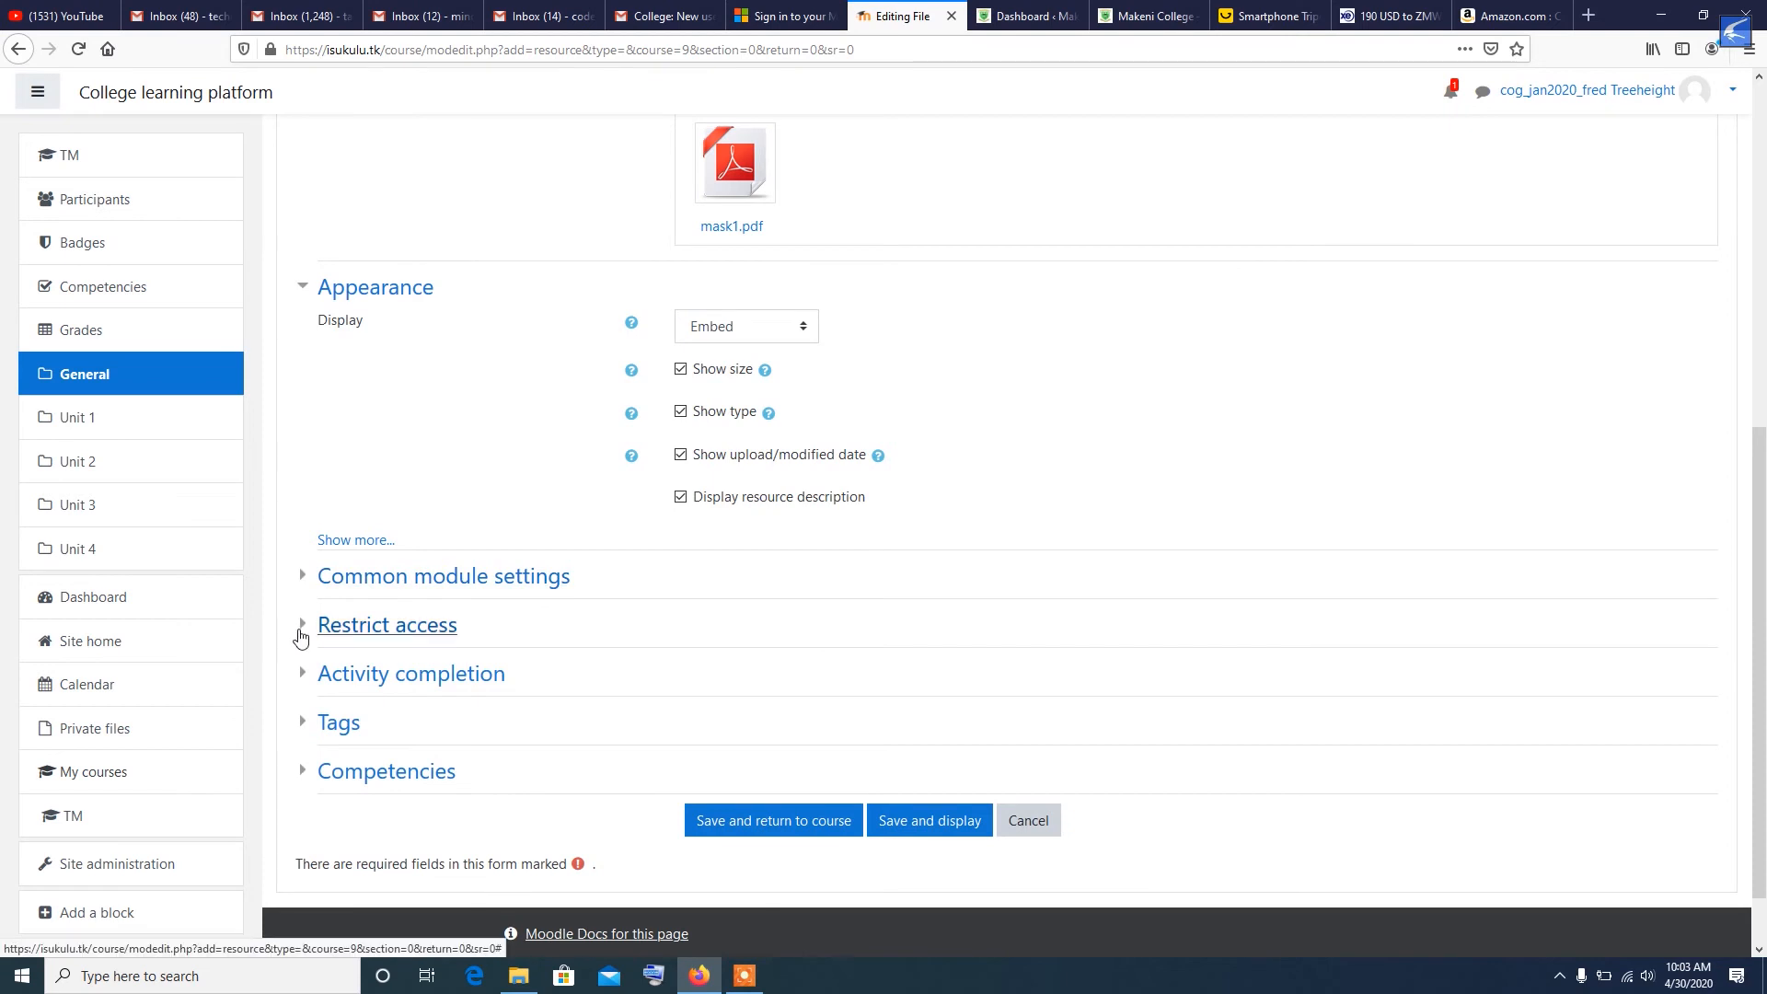
{"action": "left_click", "coordinate": [303, 679]}
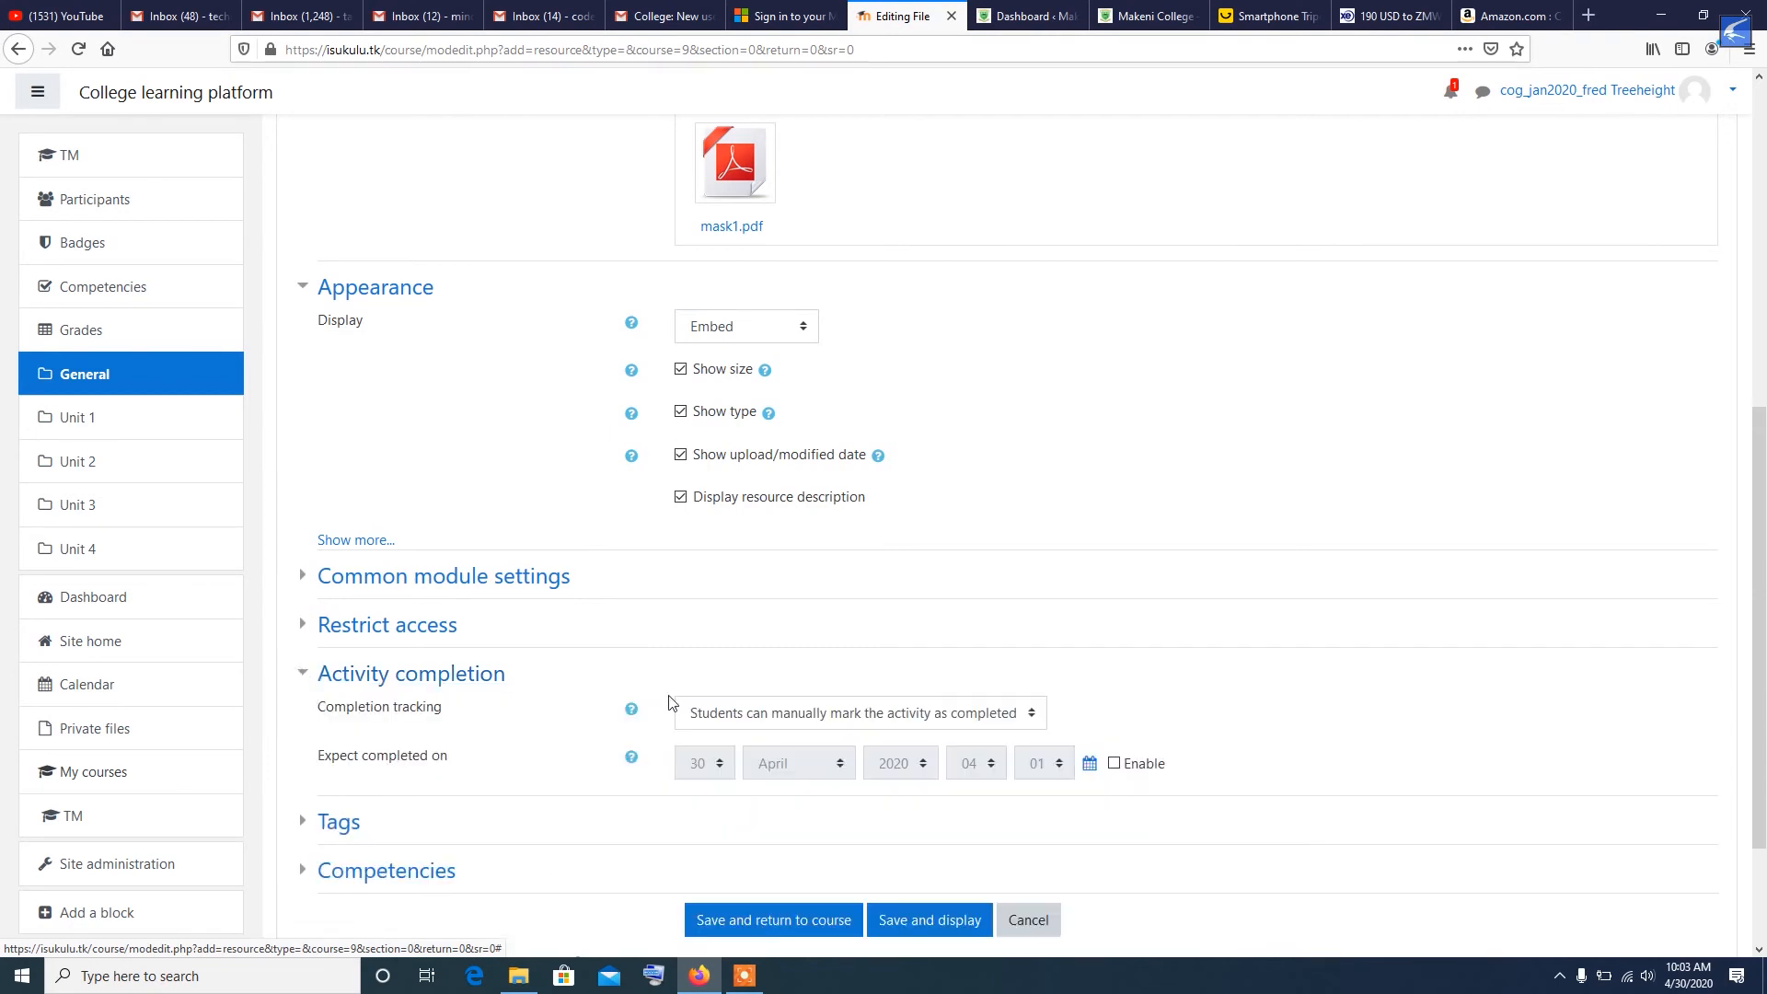
{"action": "scroll", "coordinate": [828, 631], "scroll_direction": "down", "scroll_amount": 3}
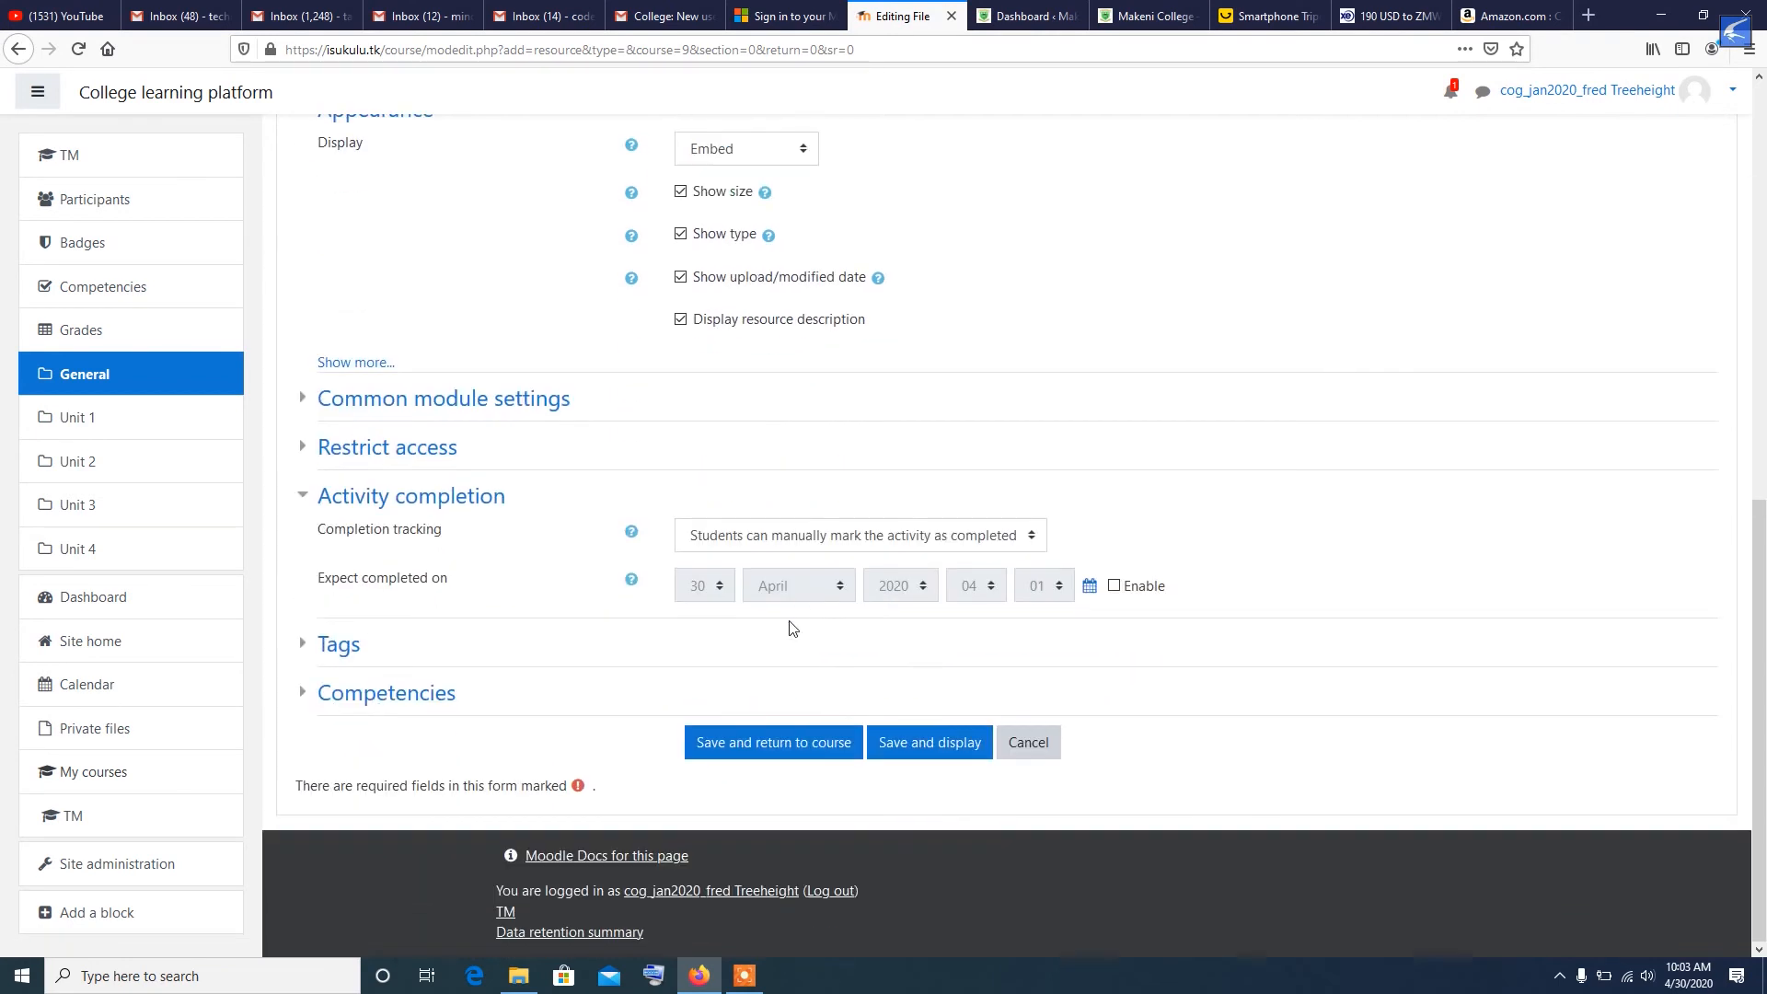
{"action": "left_click", "coordinate": [1028, 537]}
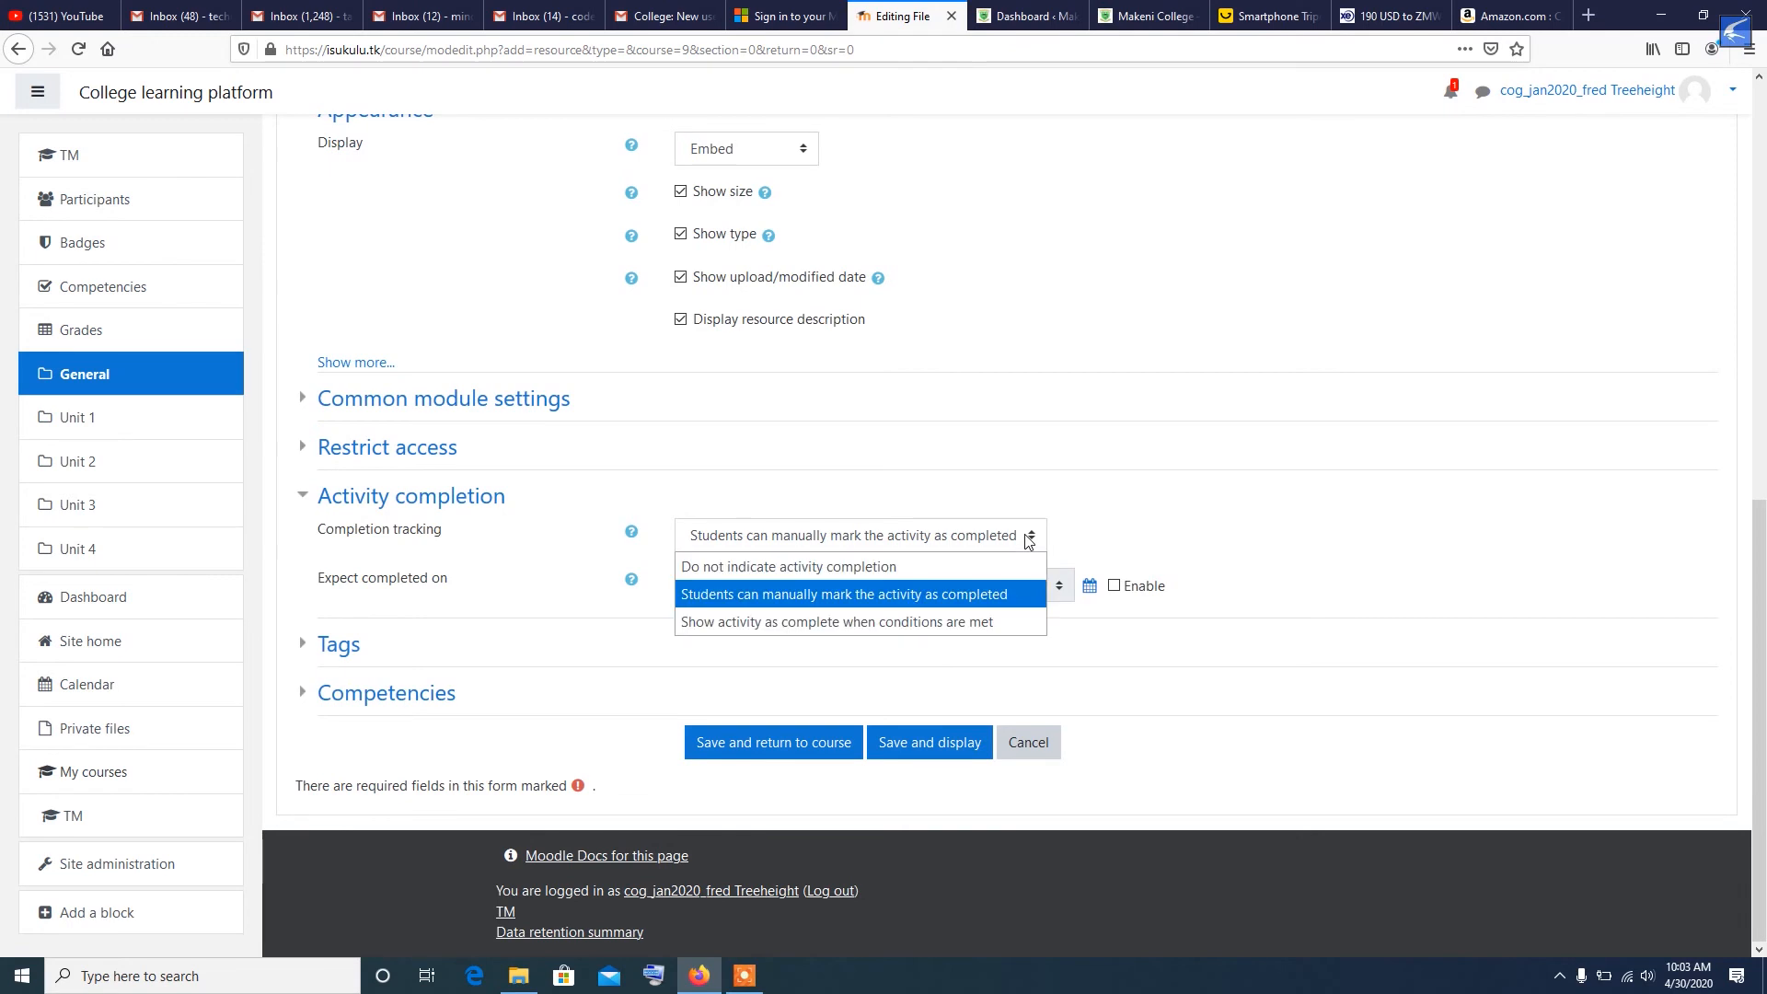
{"action": "left_click", "coordinate": [834, 626]}
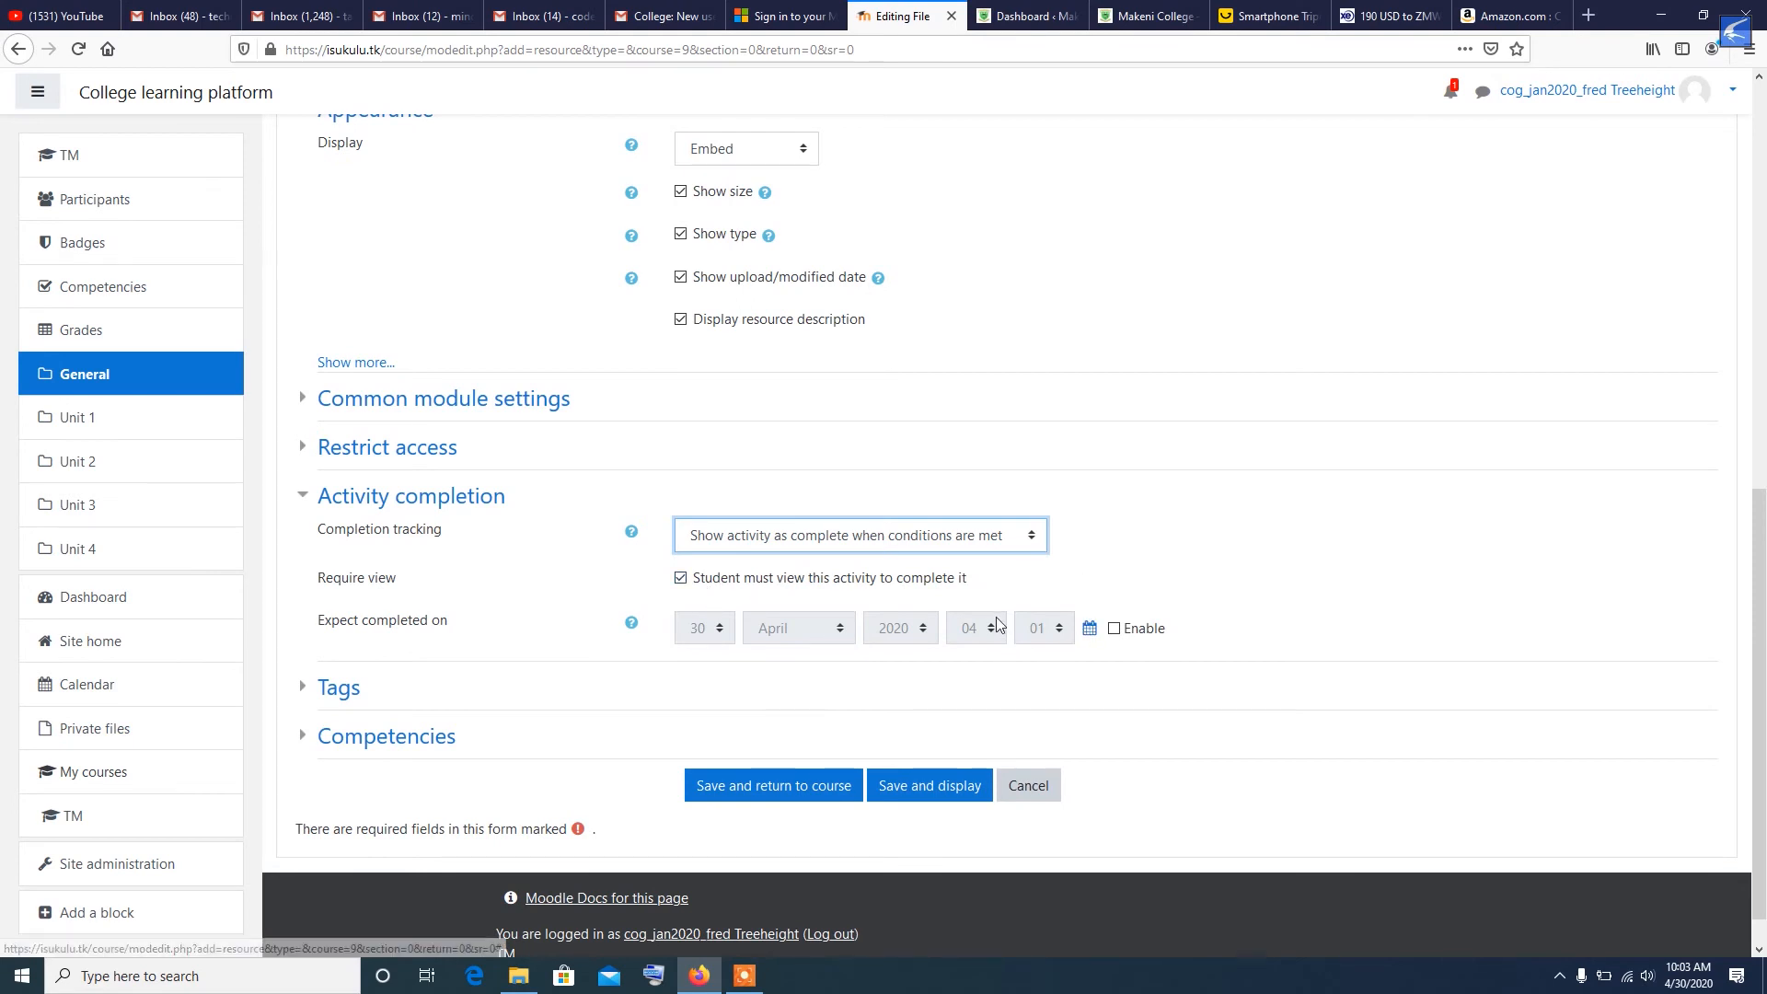
- Enable the expected completion date with September as its month, and save the resource, returning to the course
{"action": "left_click", "coordinate": [1114, 630]}
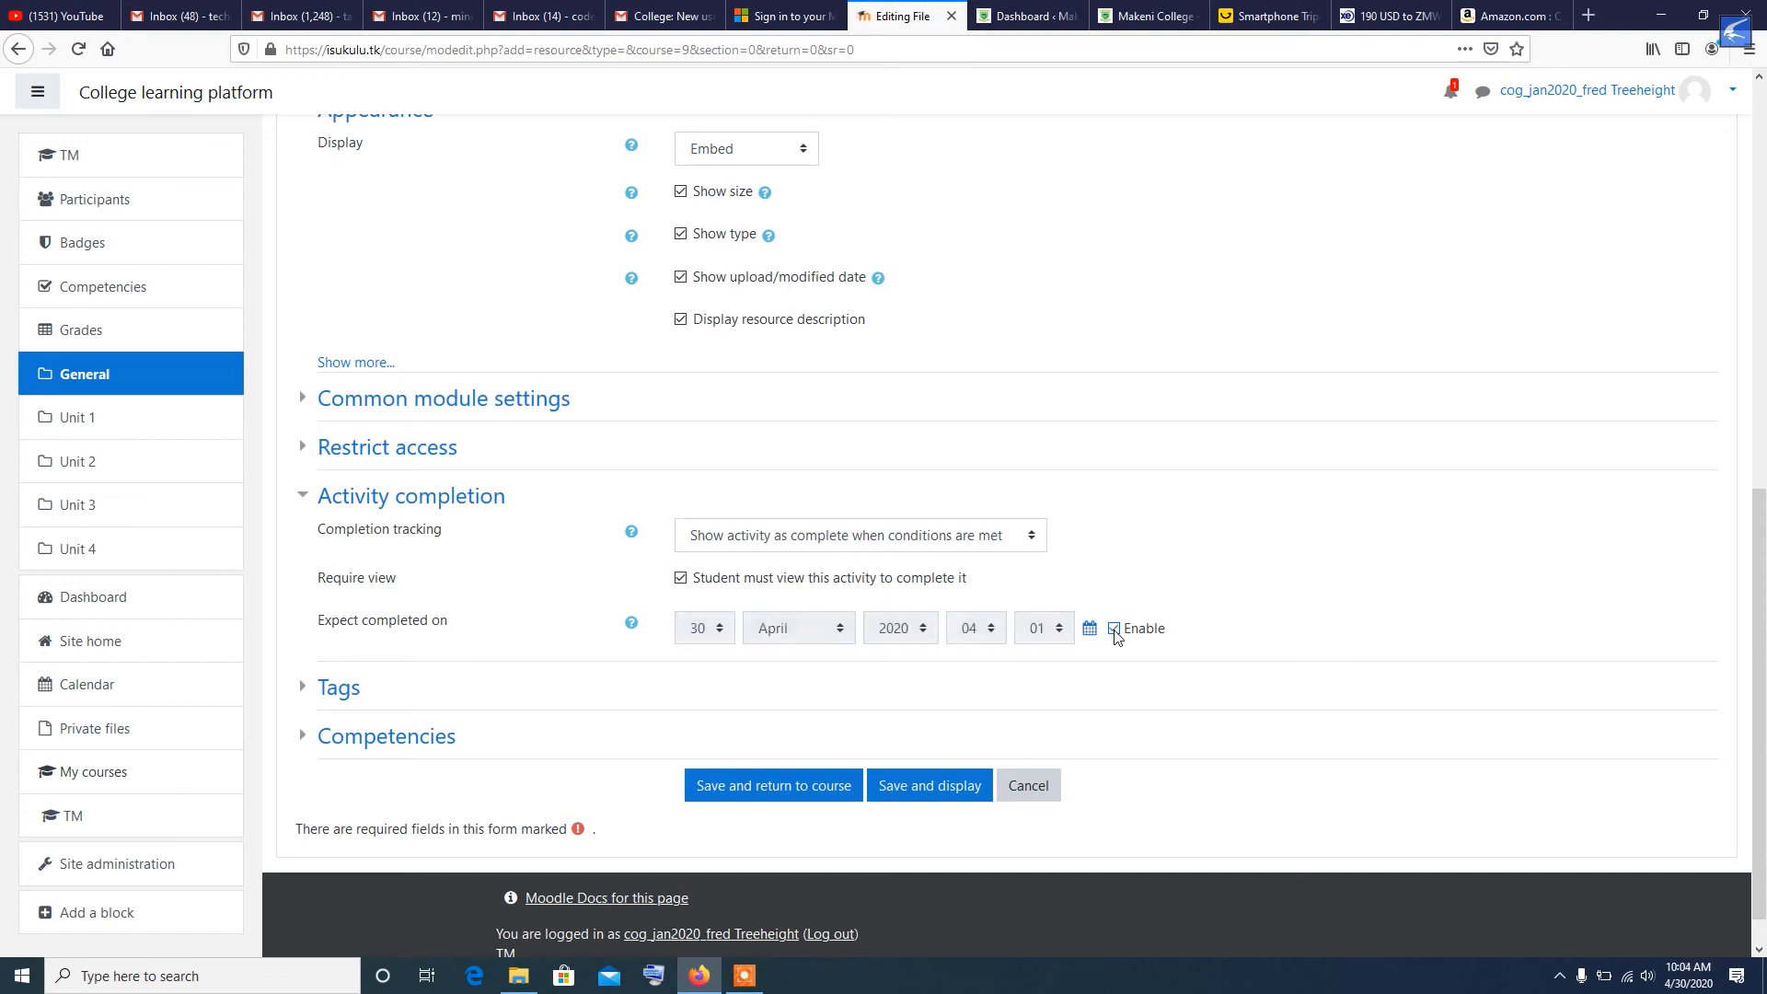
{"action": "left_click", "coordinate": [807, 630]}
{"action": "left_click", "coordinate": [798, 514]}
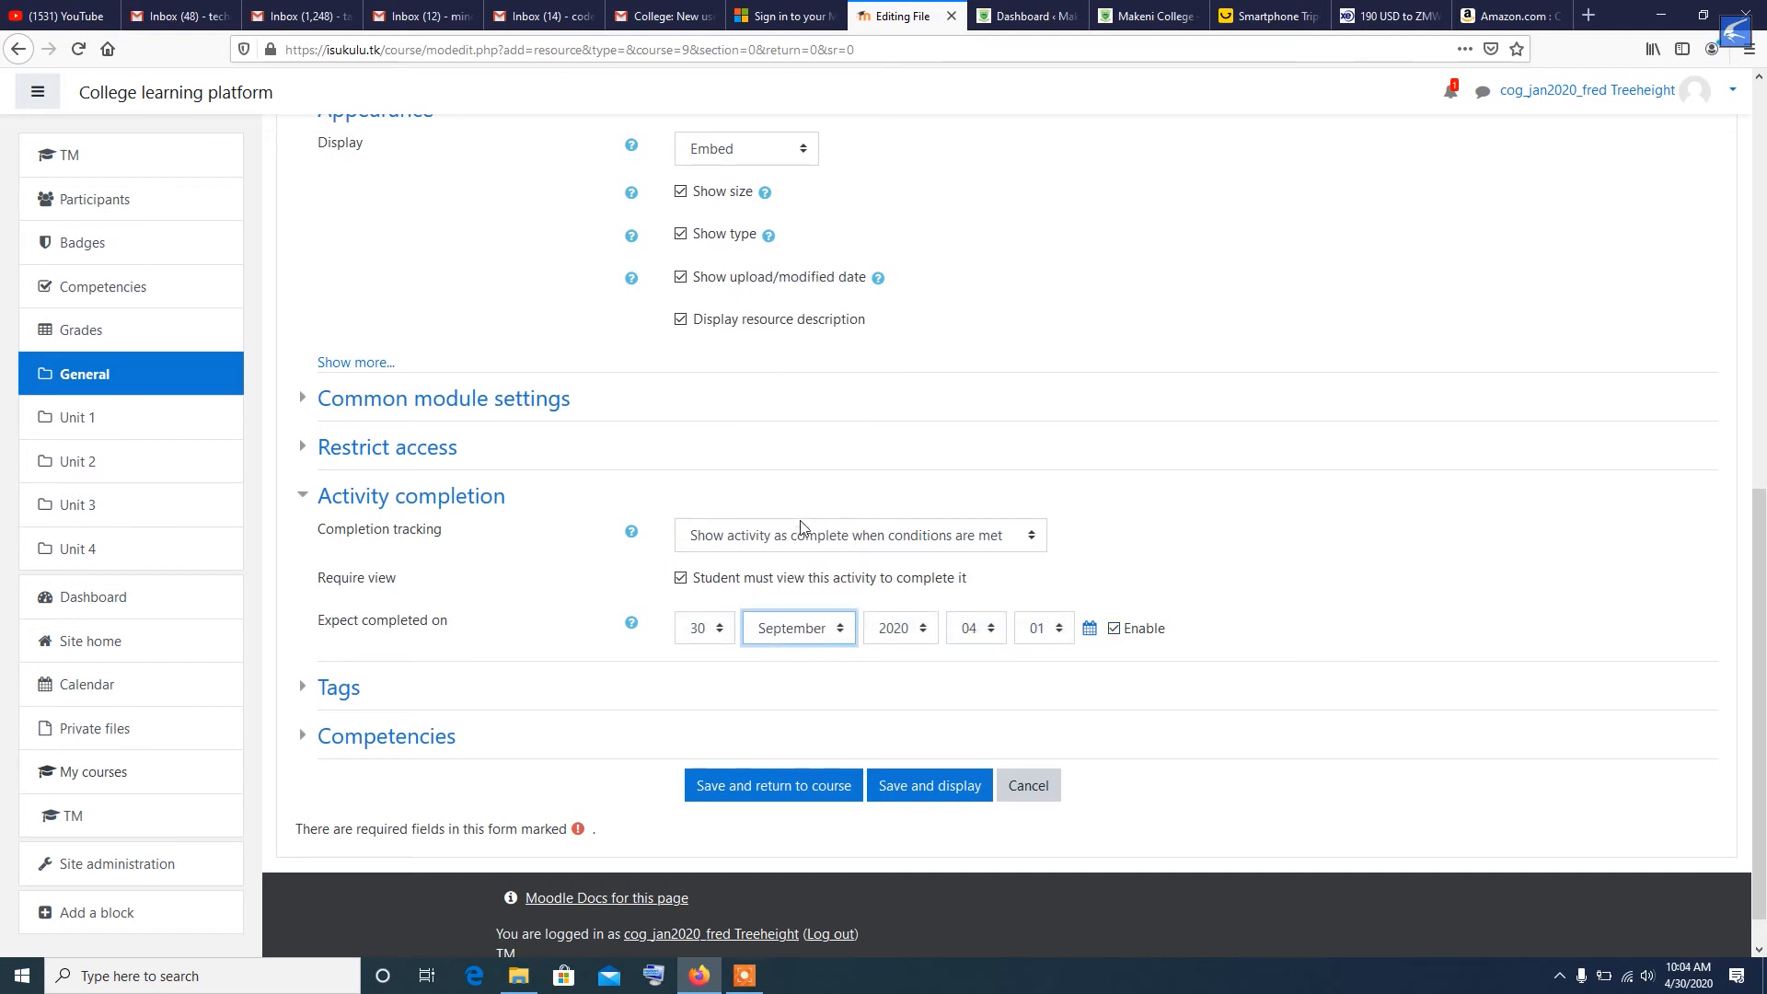
{"action": "left_click", "coordinate": [1357, 596]}
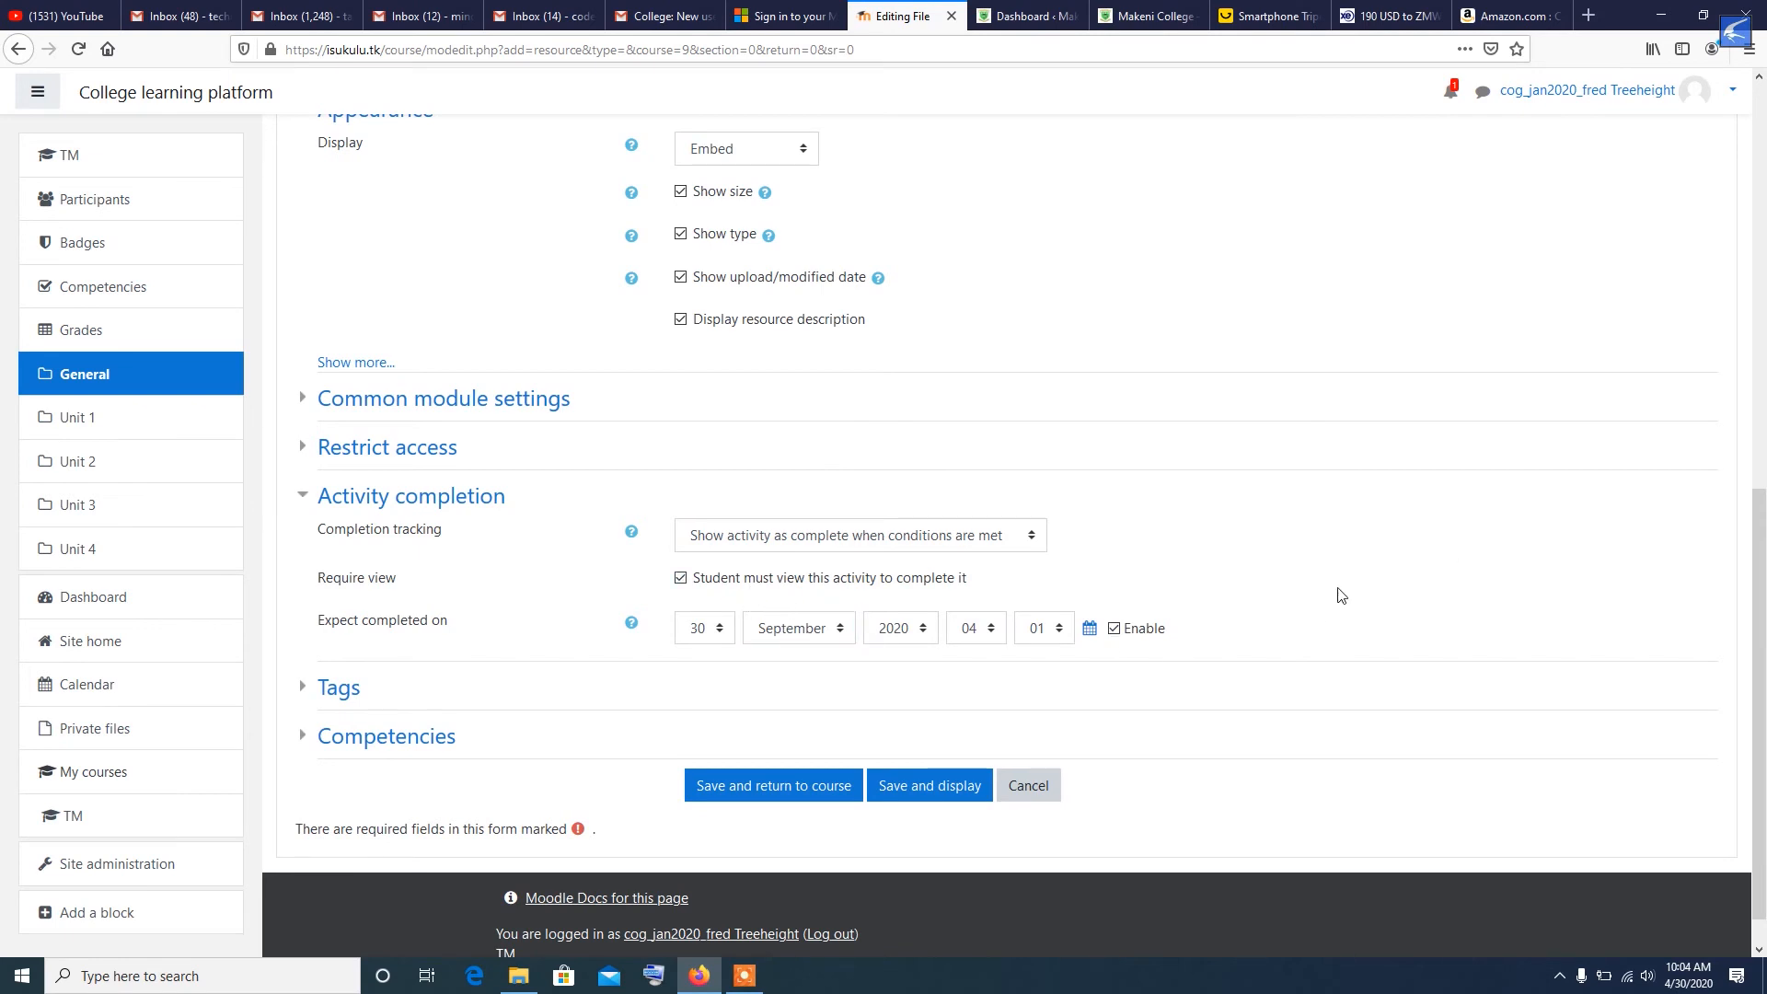
{"action": "scroll", "coordinate": [1339, 595], "scroll_direction": "down", "scroll_amount": 1}
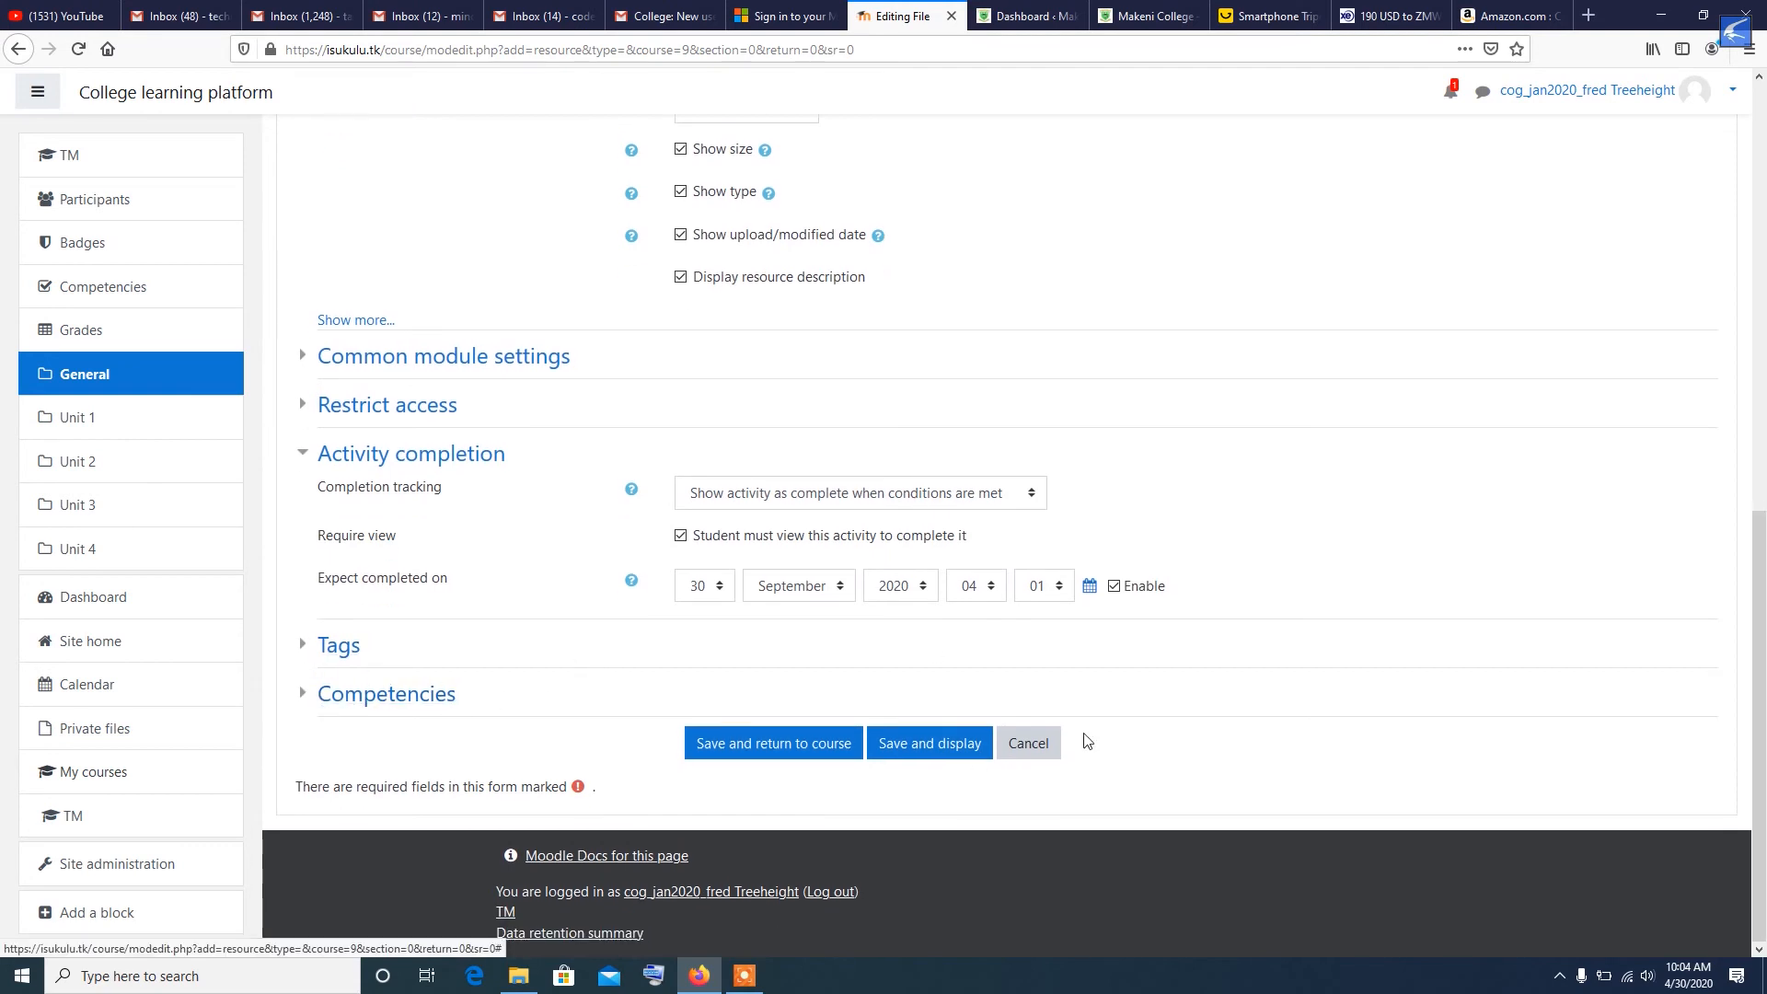
{"action": "left_click", "coordinate": [756, 741]}
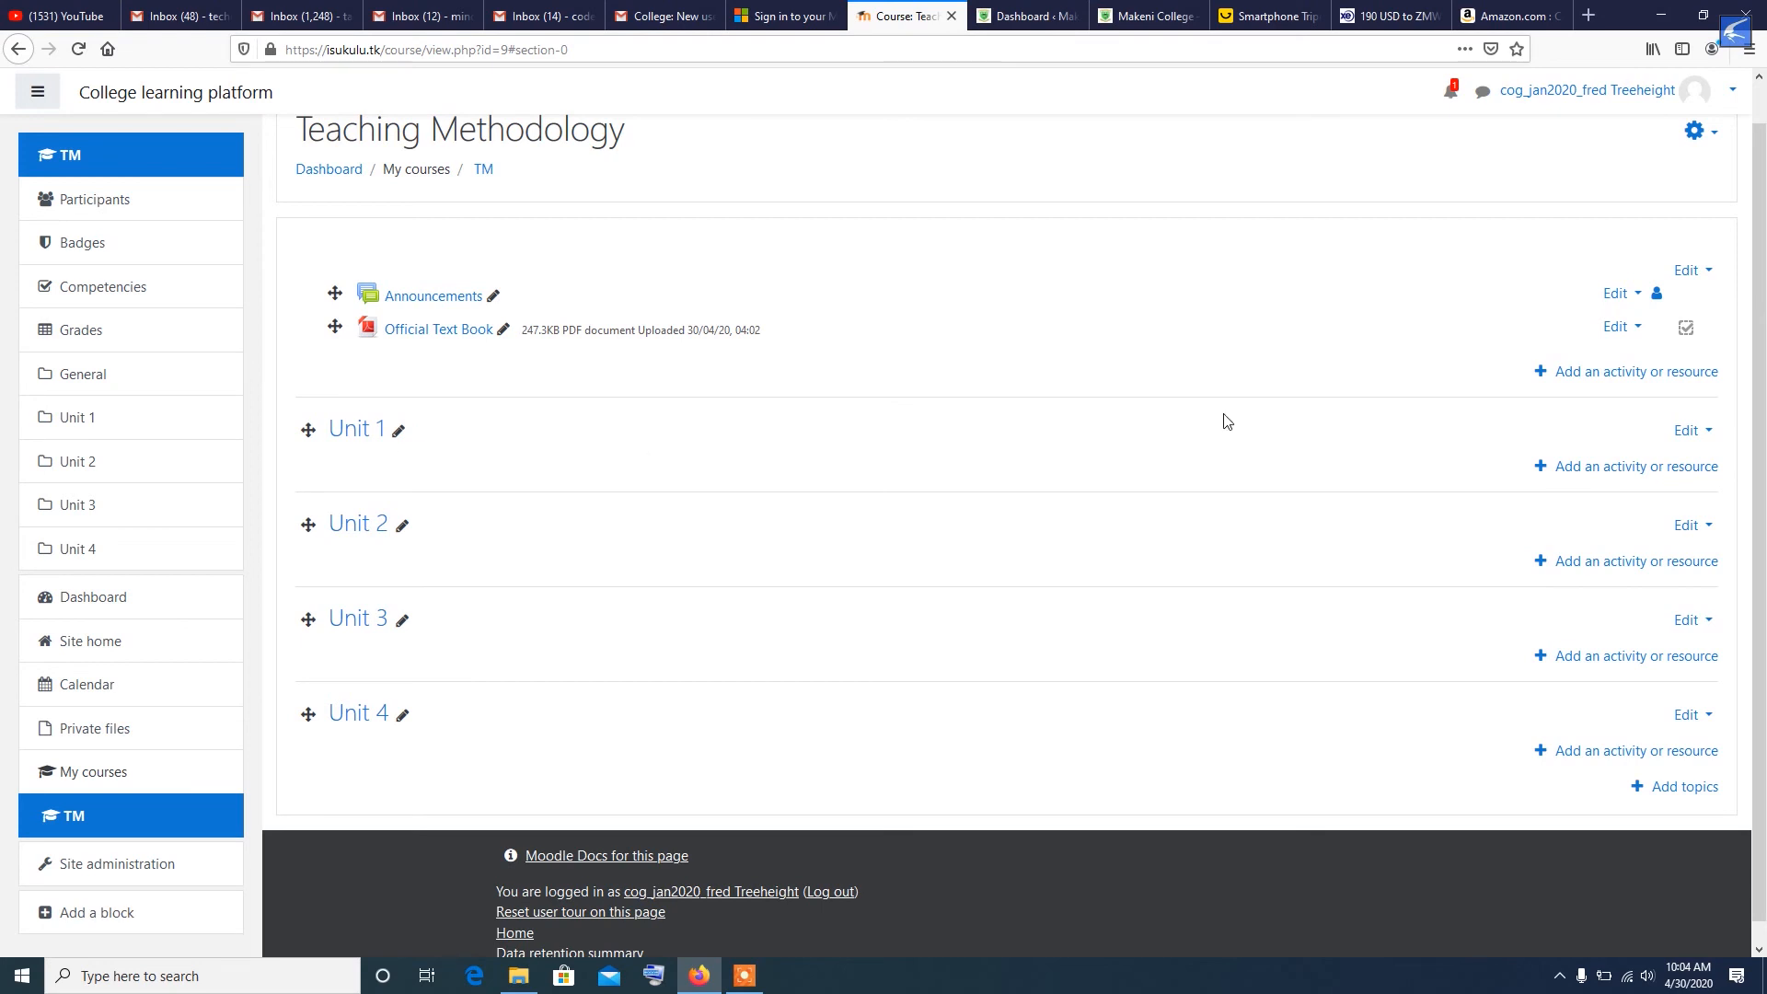
- Start a new File resource in Unit 1
{"action": "left_click", "coordinate": [1593, 471]}
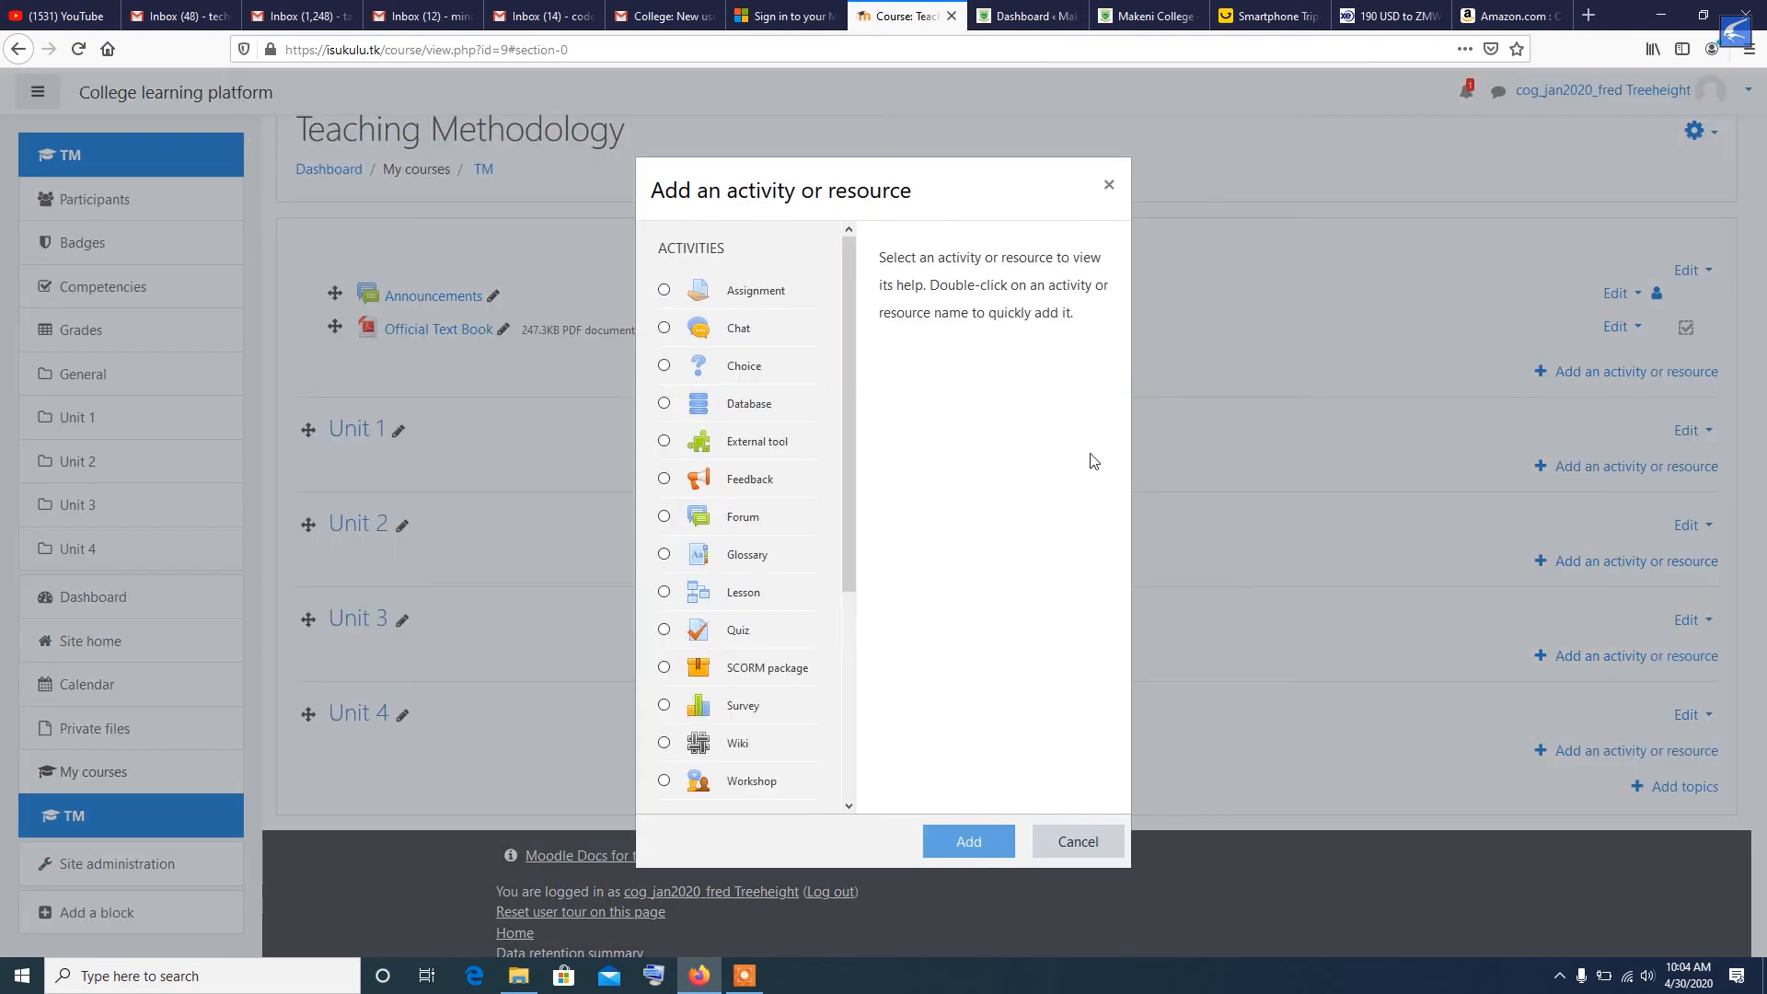
{"action": "mouse_move", "coordinate": [853, 305]}
{"action": "left_mouse_down"}
{"action": "mouse_move", "coordinate": [856, 345]}
{"action": "mouse_move", "coordinate": [866, 290]}
{"action": "left_mouse_up"}
{"action": "left_click_drag", "start_coordinate": [842, 458], "coordinate": [873, 714]}
{"action": "left_click_drag", "start_coordinate": [851, 626], "coordinate": [843, 681]}
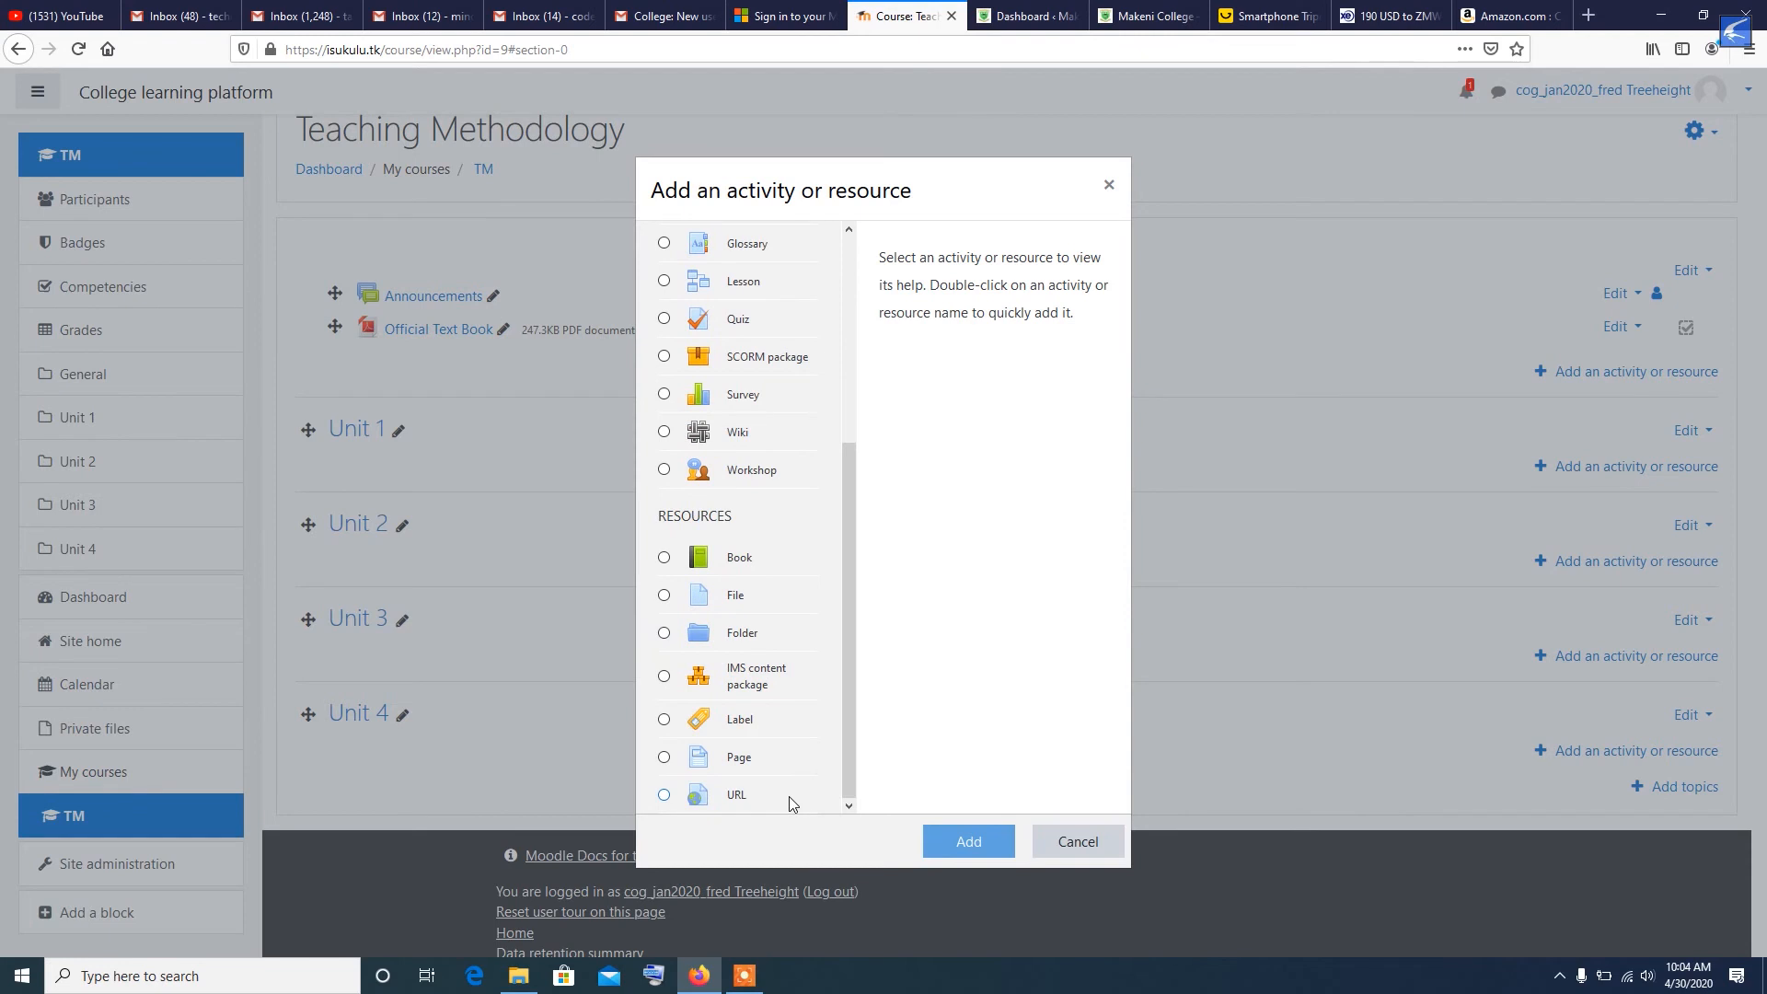
{"action": "left_click", "coordinate": [664, 595]}
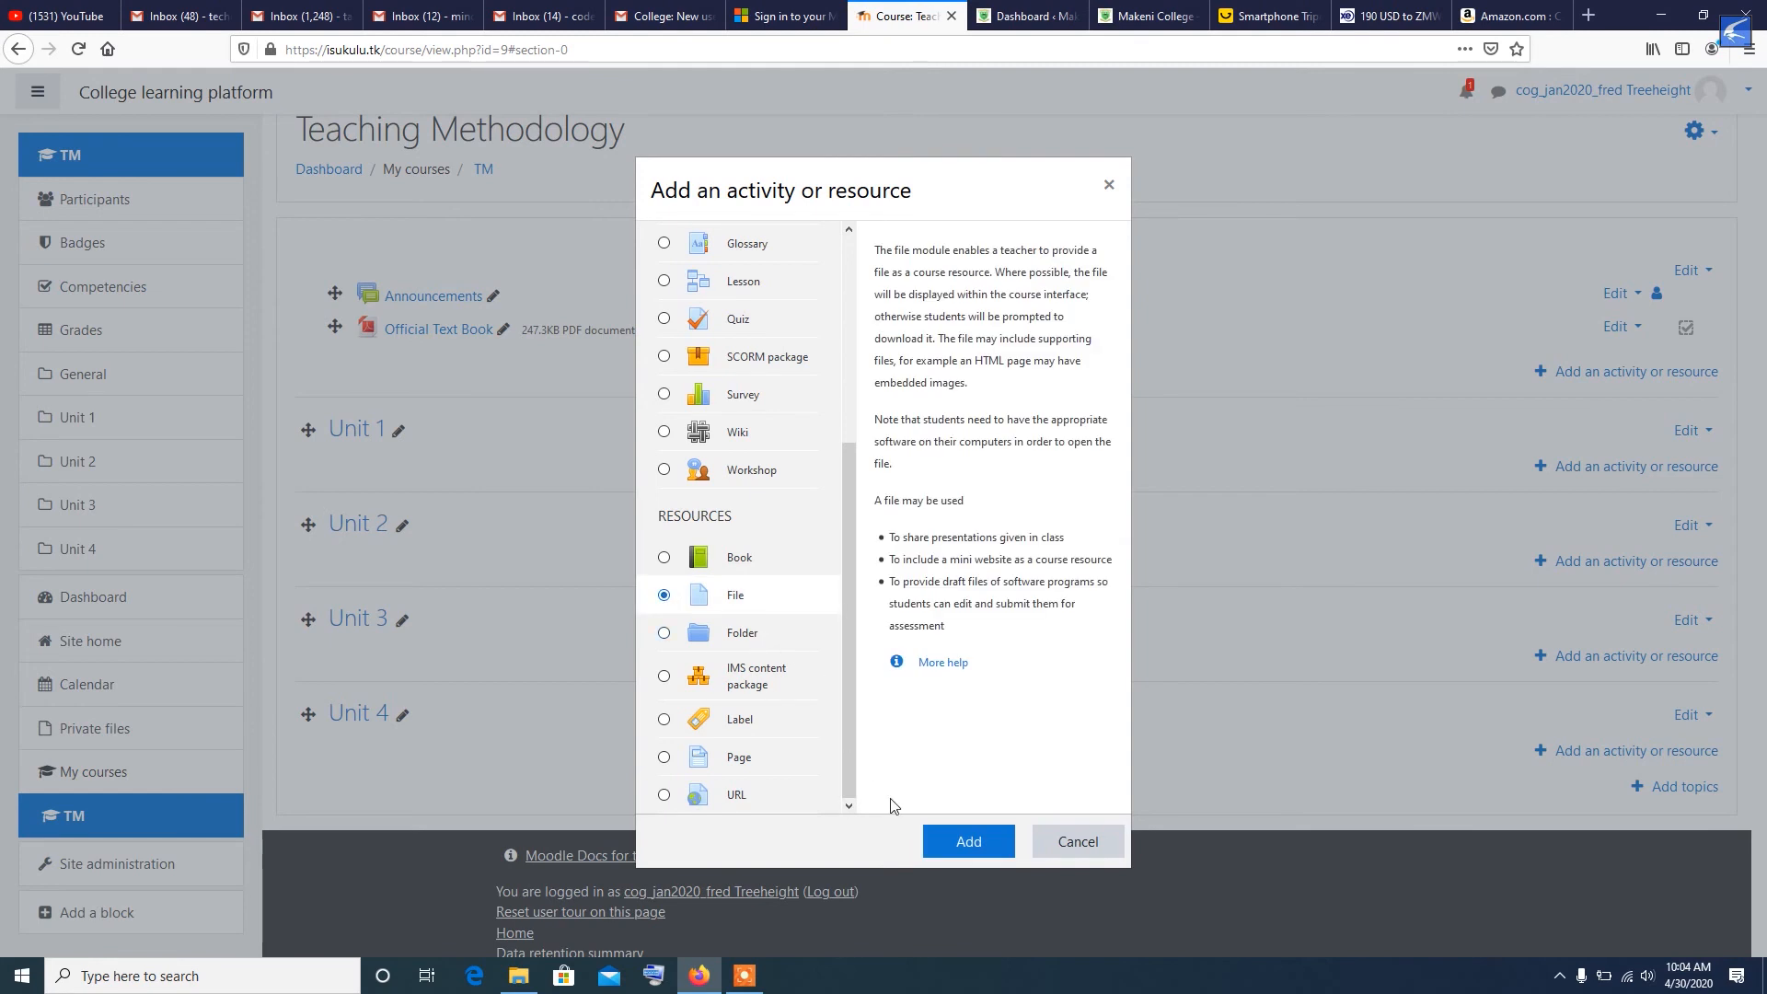
{"action": "left_click", "coordinate": [965, 844]}
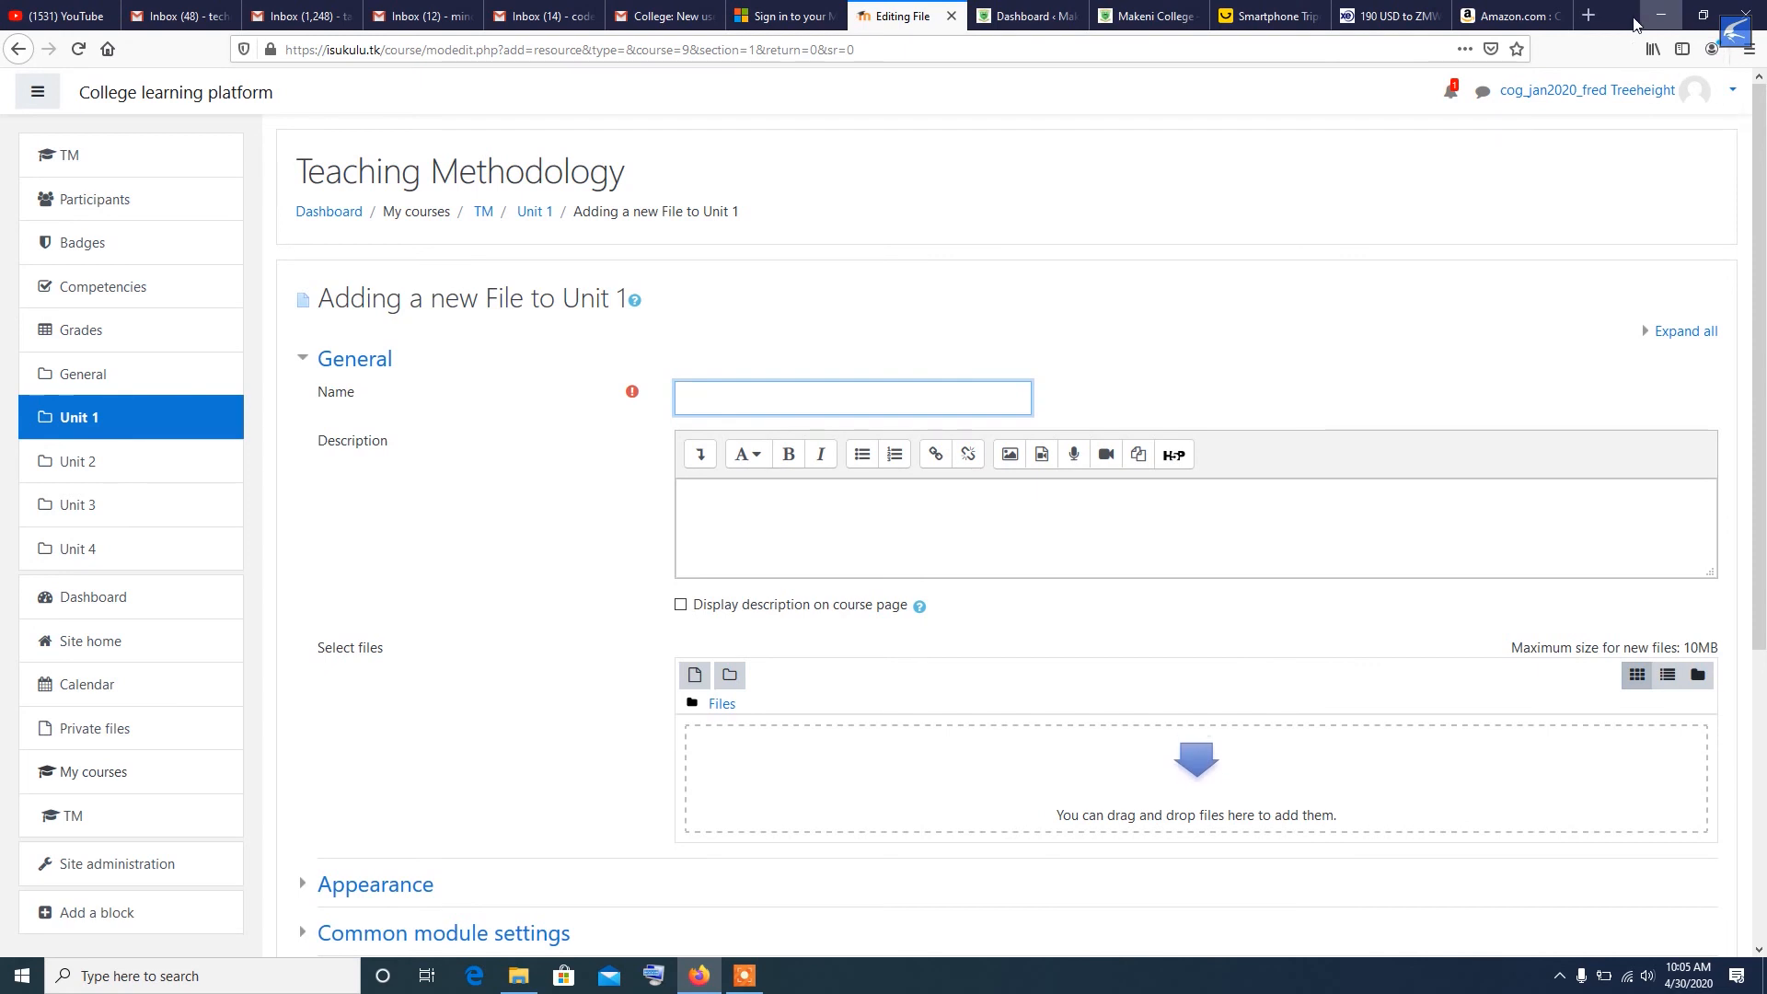
- Move the New Rich Text Document file on the desktop next to mask1.pdf, clear of the browser window
{"action": "left_click", "coordinate": [1702, 15]}
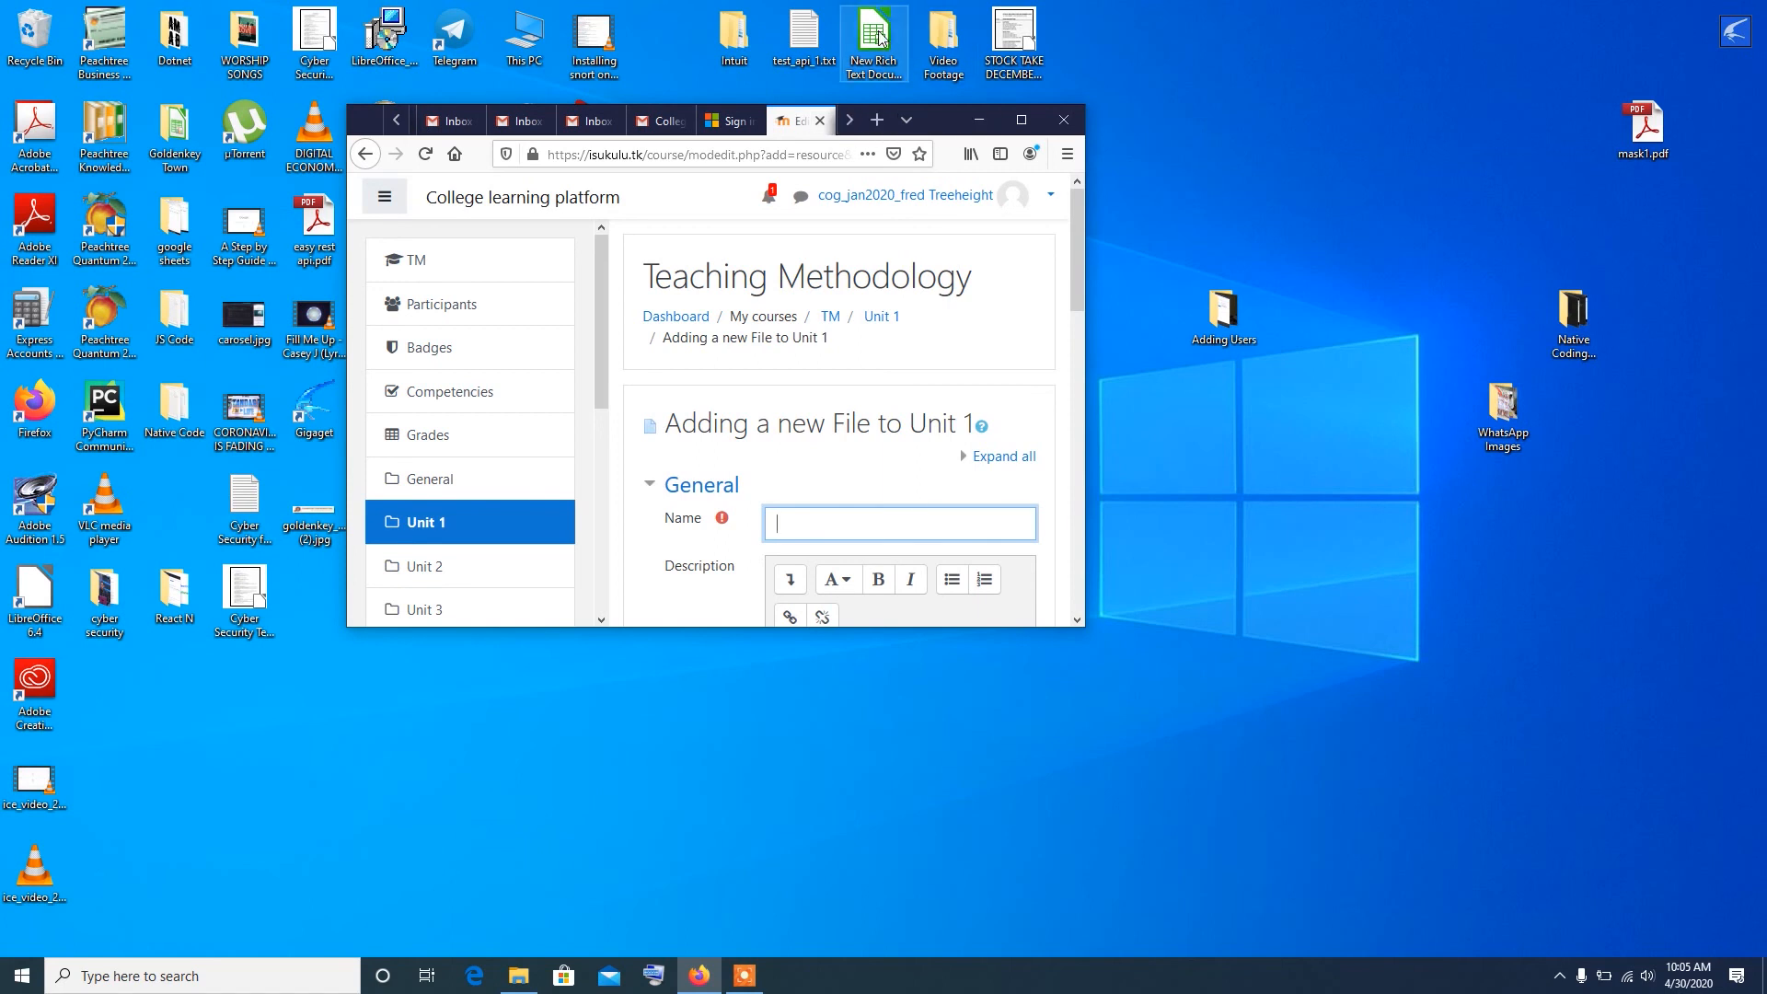
{"action": "left_click_drag", "start_coordinate": [881, 39], "coordinate": [1553, 97]}
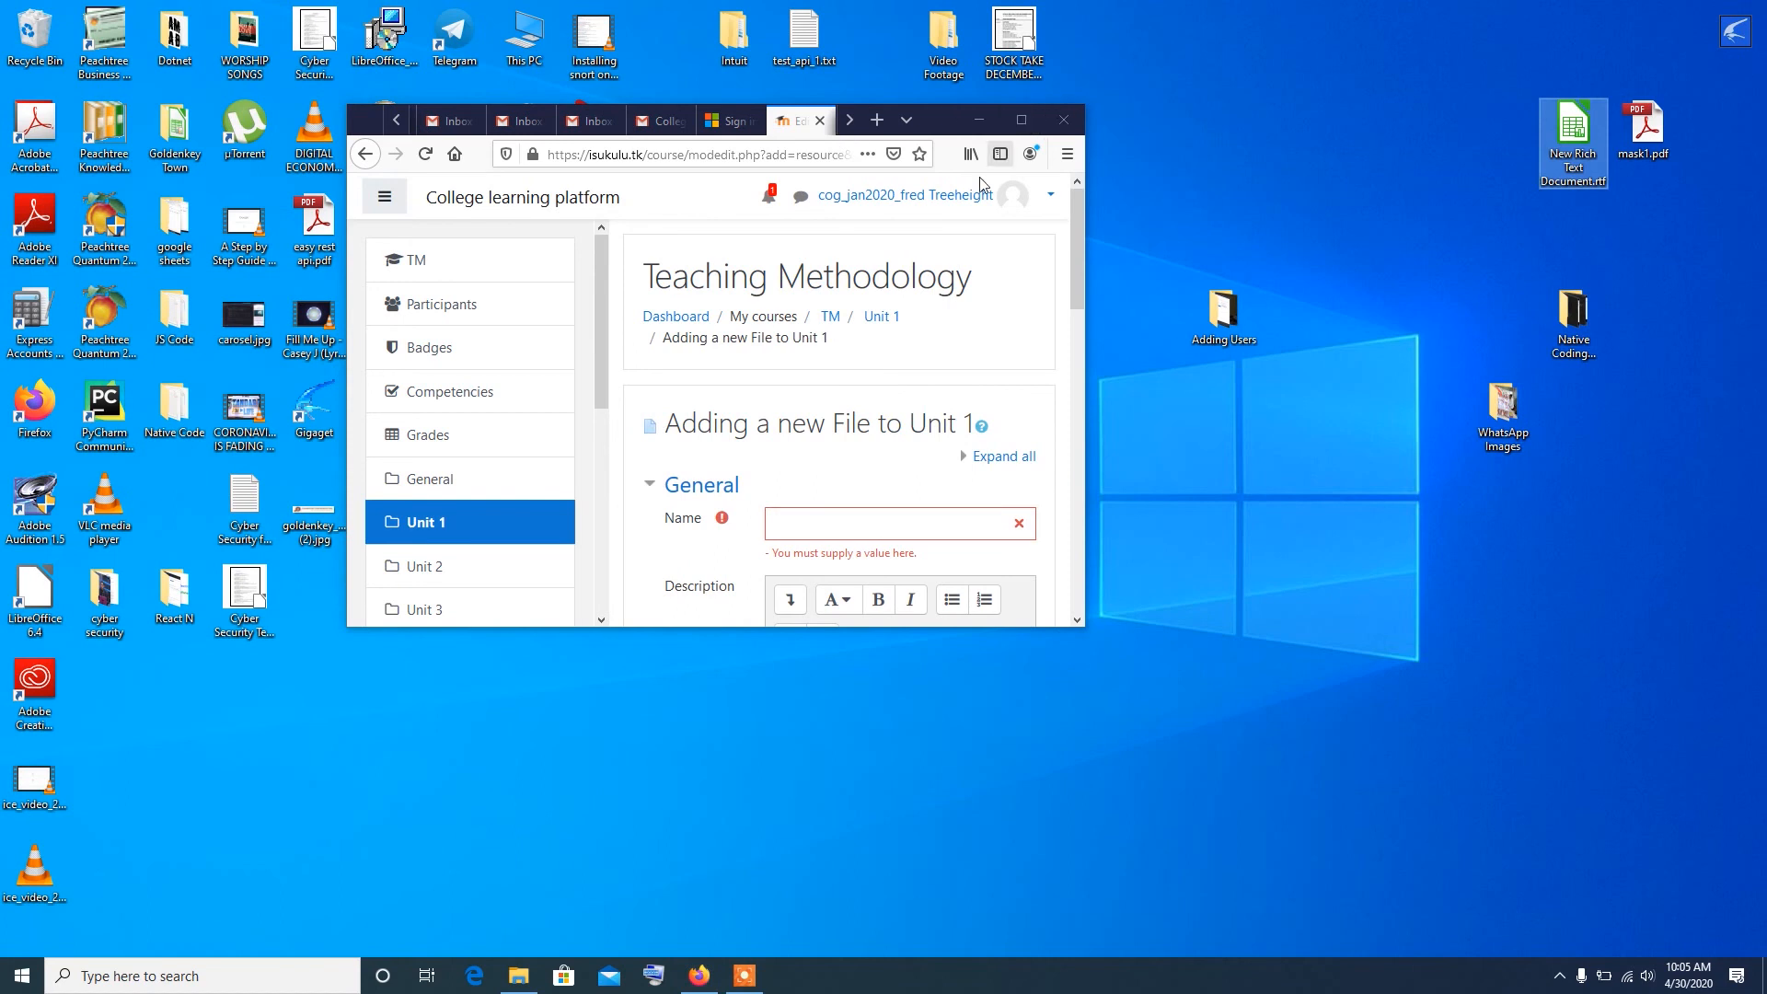
{"action": "left_click", "coordinate": [1021, 120]}
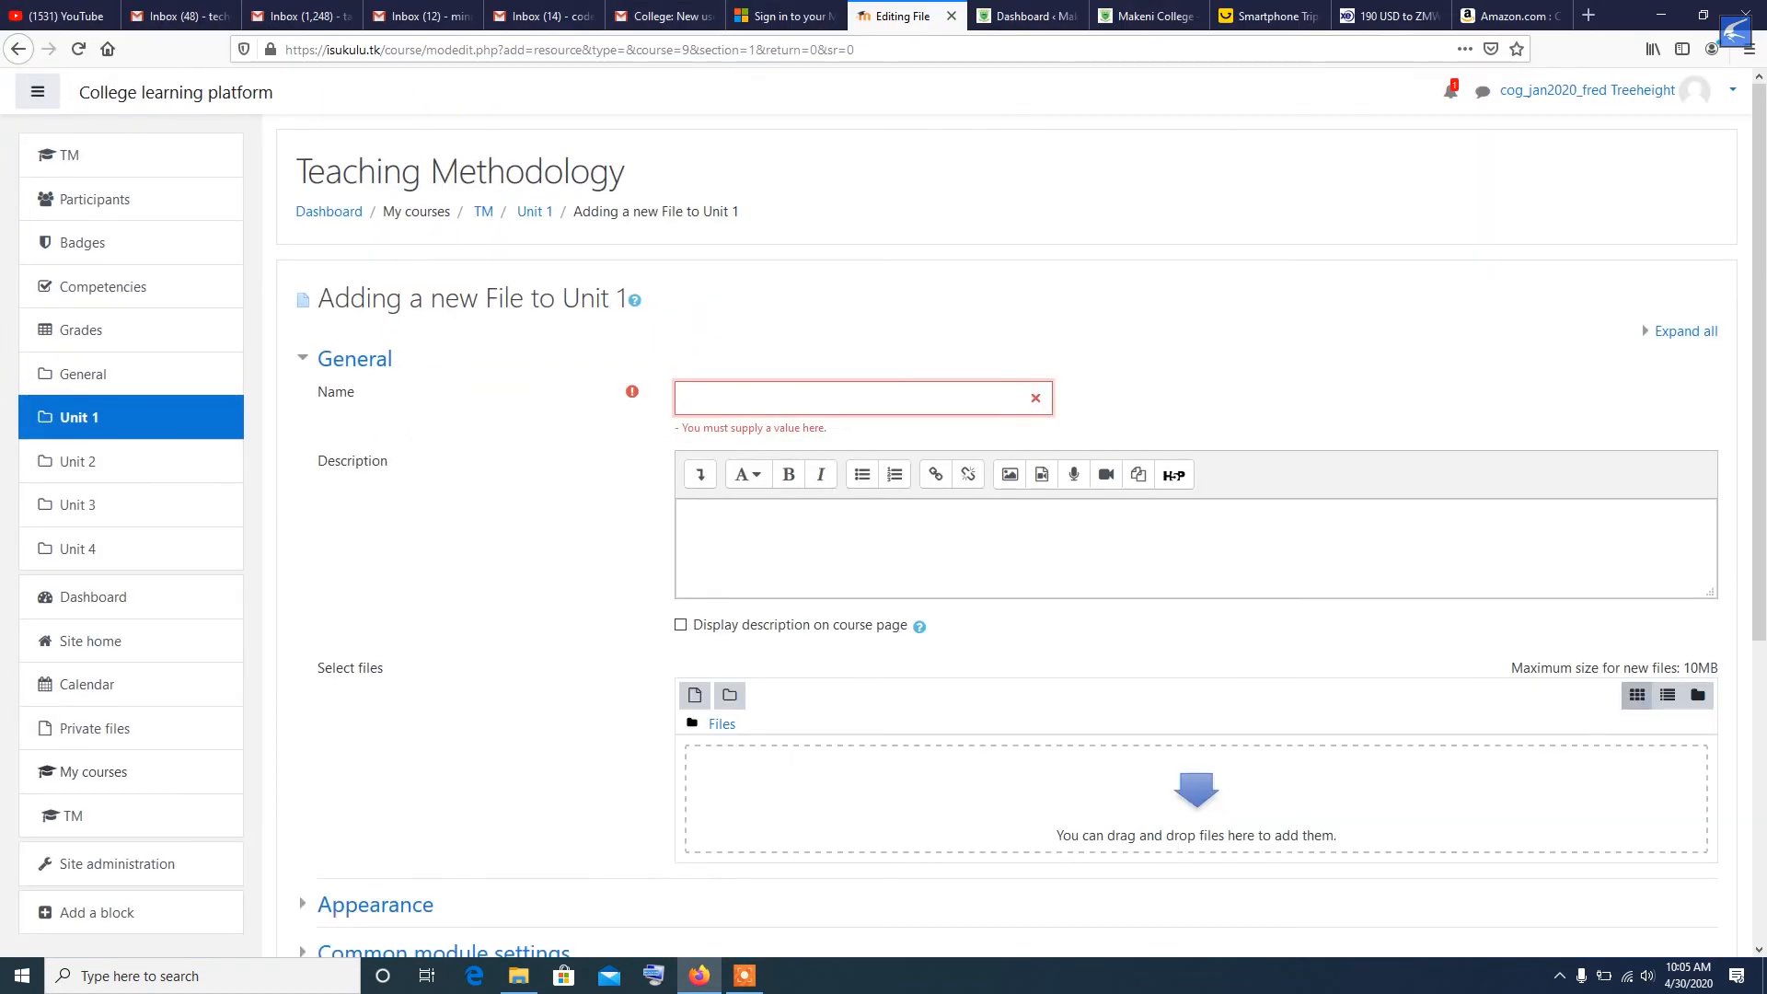
- Name the new file resource "Unit 2 Reading"
{"action": "type", "text": "Unit 2 Reading"}
{"action": "left_click", "coordinate": [787, 533]}
- Copy the resource's name into its description and enable displaying the description on the course page
{"action": "left_click_drag", "start_coordinate": [782, 398], "coordinate": [690, 398]}
{"action": "right_click", "coordinate": [690, 397]}
{"action": "left_click", "coordinate": [746, 455]}
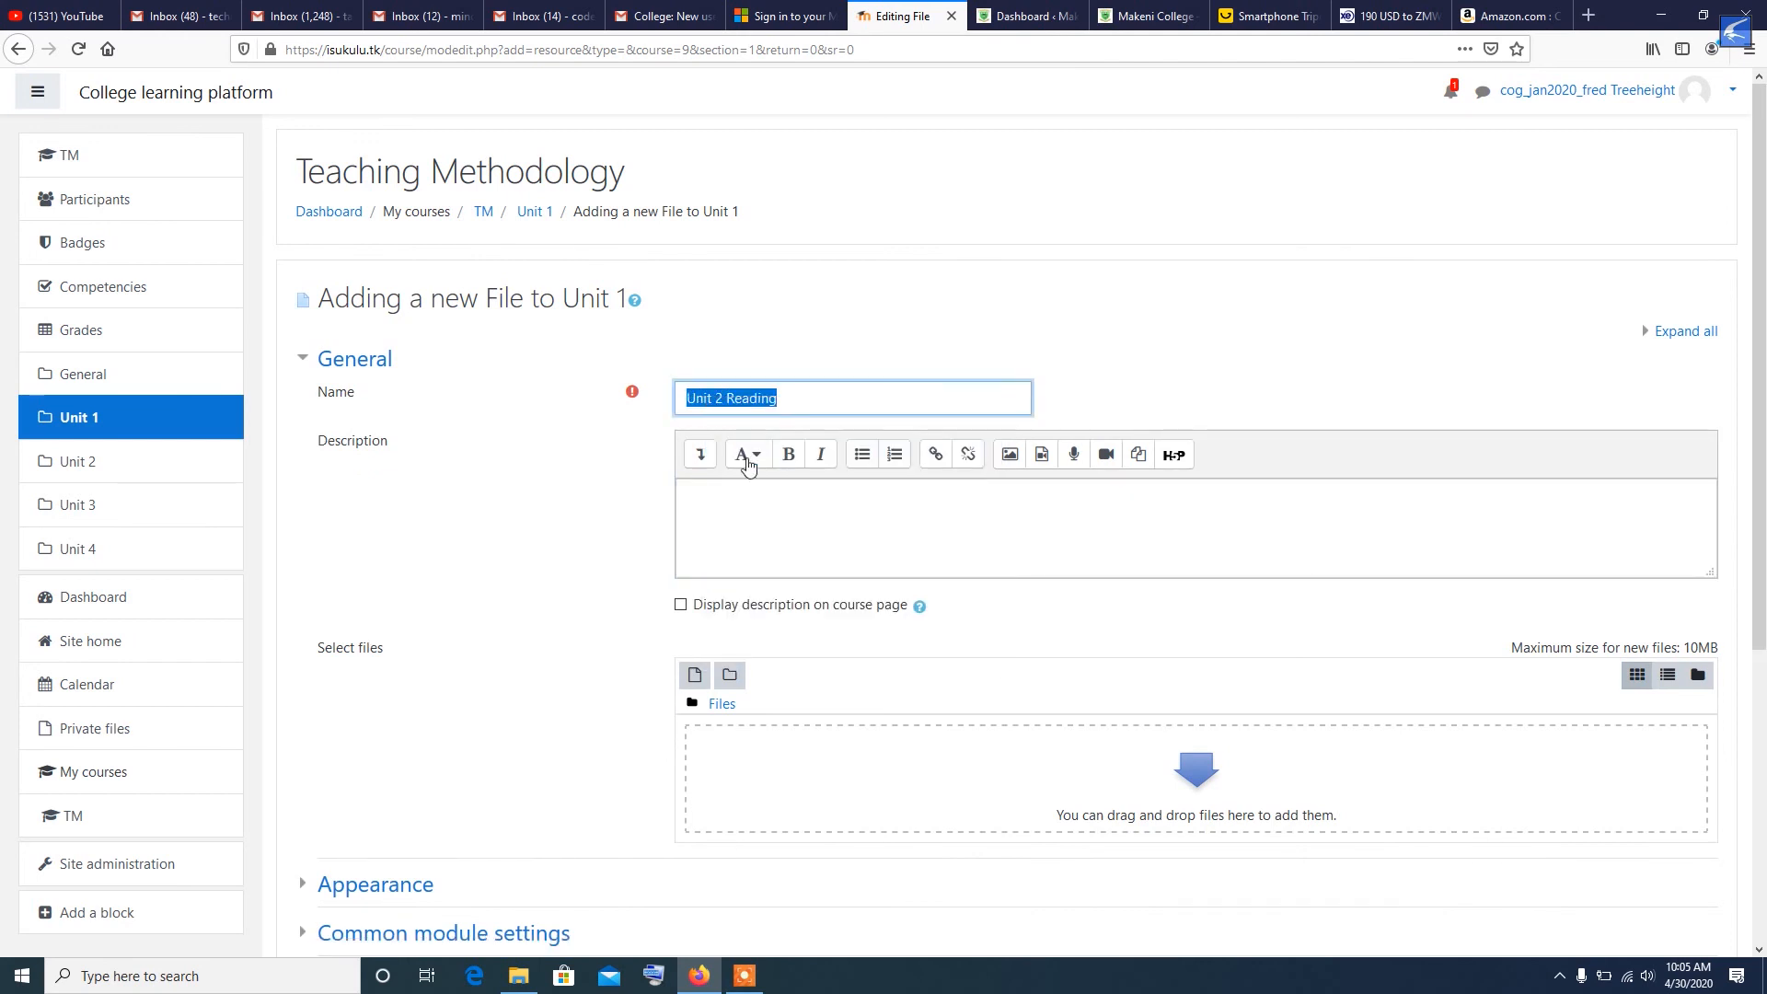
{"action": "right_click", "coordinate": [711, 510]}
{"action": "left_click", "coordinate": [769, 581]}
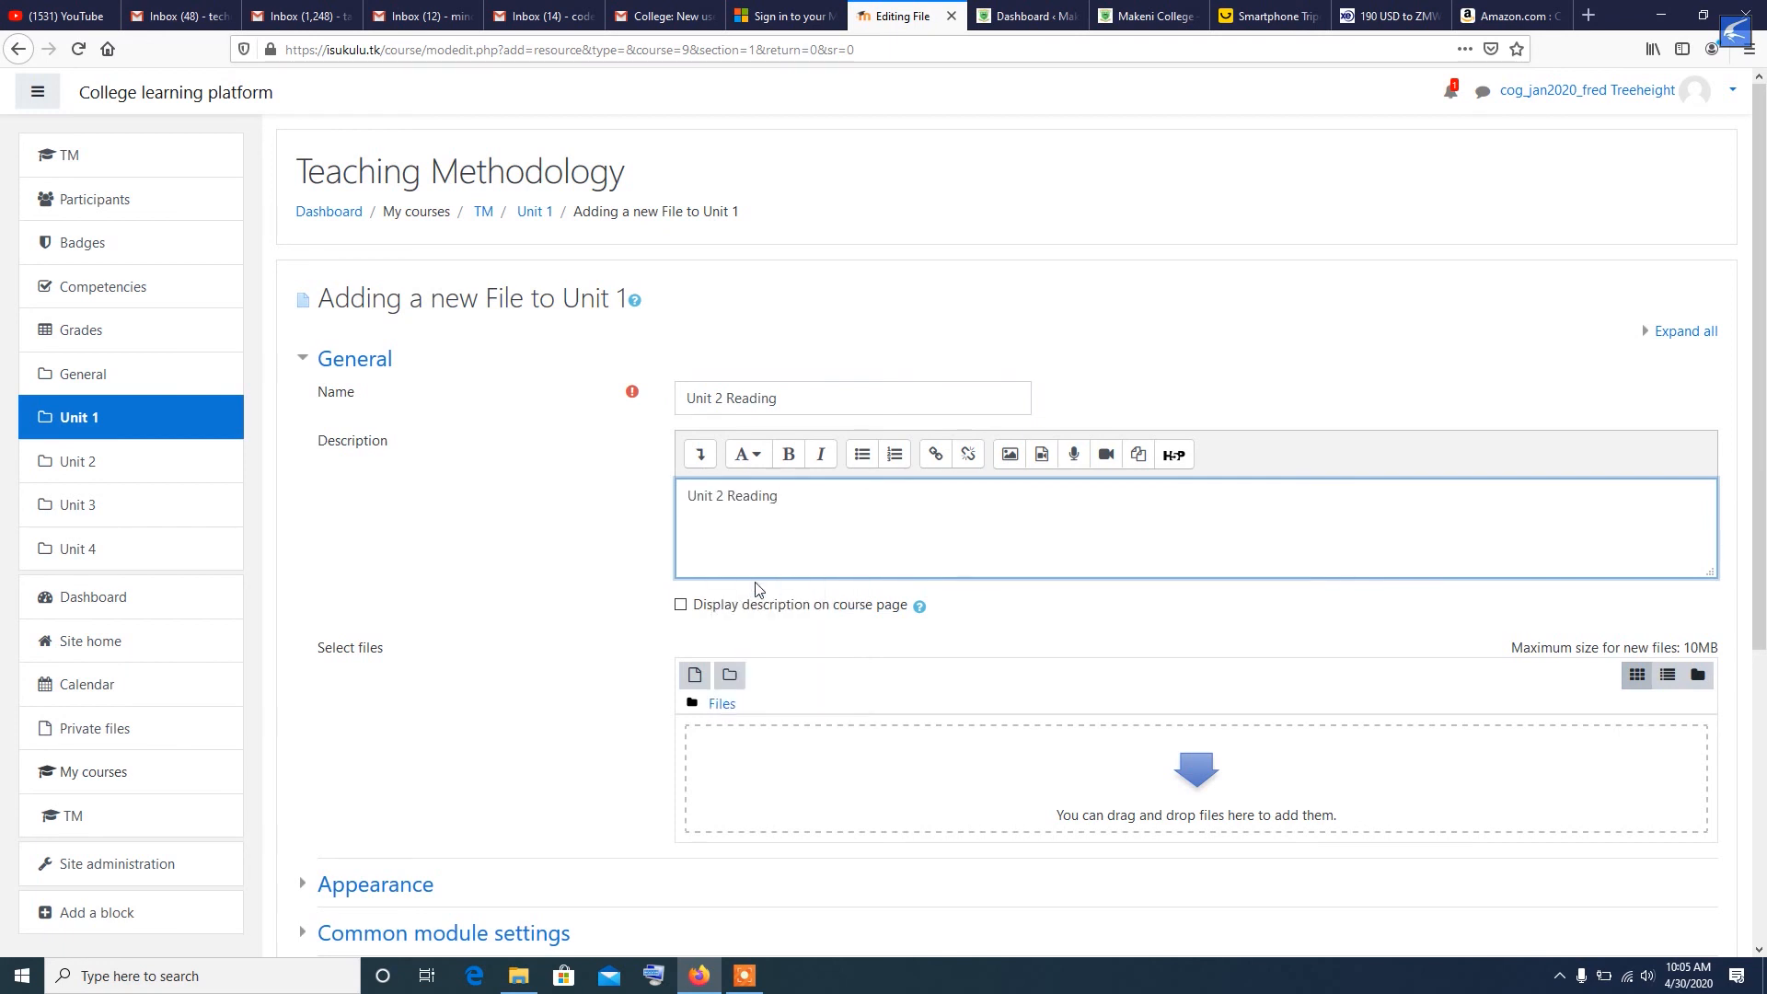
{"action": "left_click", "coordinate": [681, 606]}
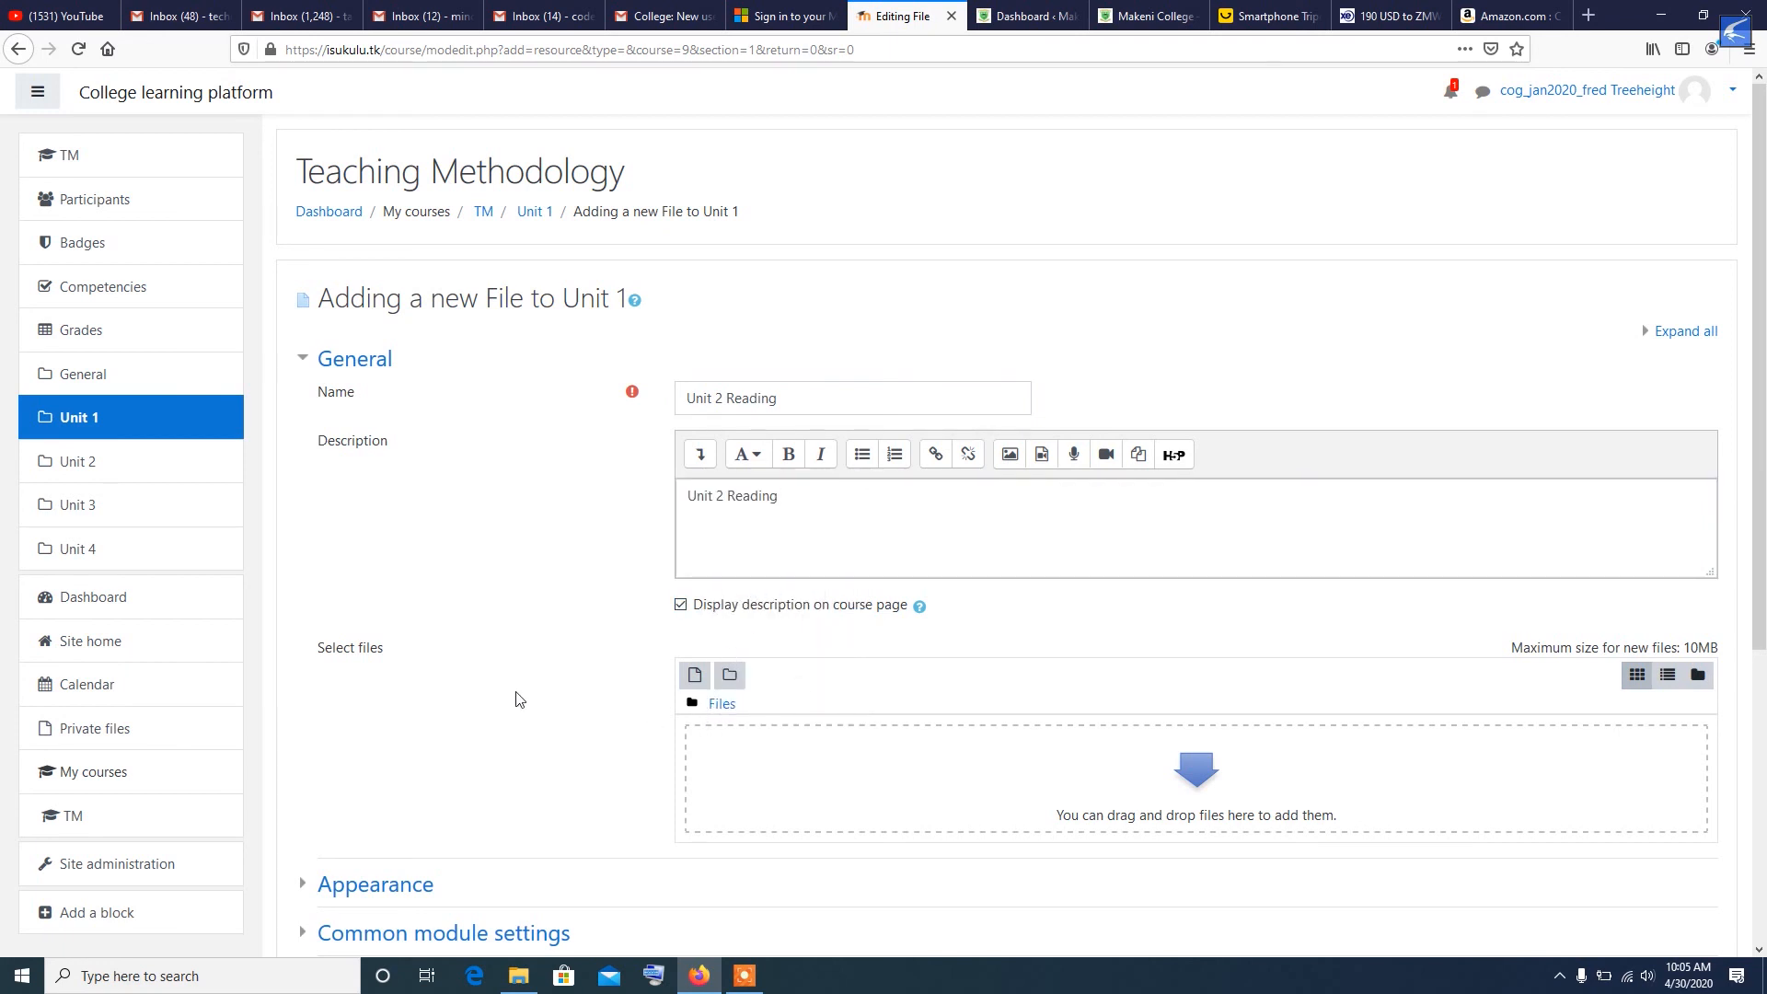
- Add the New Rich Text Document file from the desktop to the resource's files
{"action": "left_click", "coordinate": [1711, 15]}
{"action": "left_click_drag", "start_coordinate": [1573, 129], "coordinate": [1272, 371]}
{"action": "left_click_drag", "start_coordinate": [1079, 276], "coordinate": [1201, 395]}
{"action": "left_click", "coordinate": [1305, 412]}
{"action": "left_click_drag", "start_coordinate": [1305, 412], "coordinate": [1003, 589]}
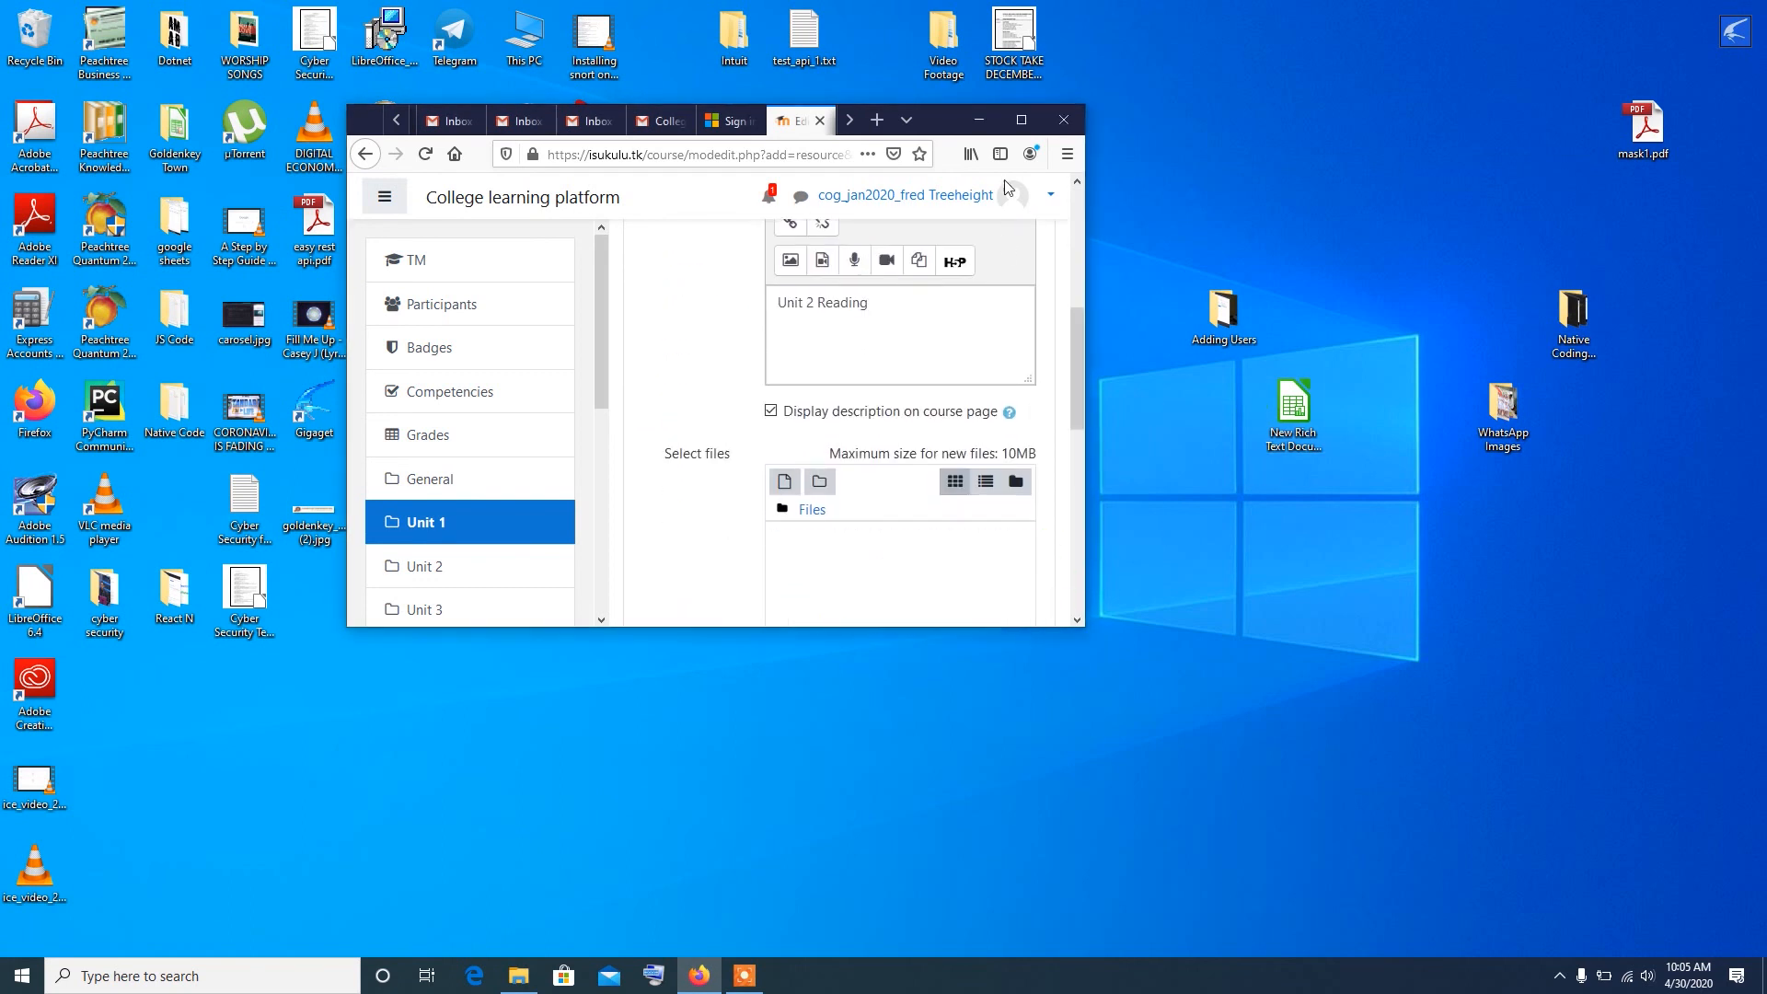
{"action": "left_click", "coordinate": [1022, 116]}
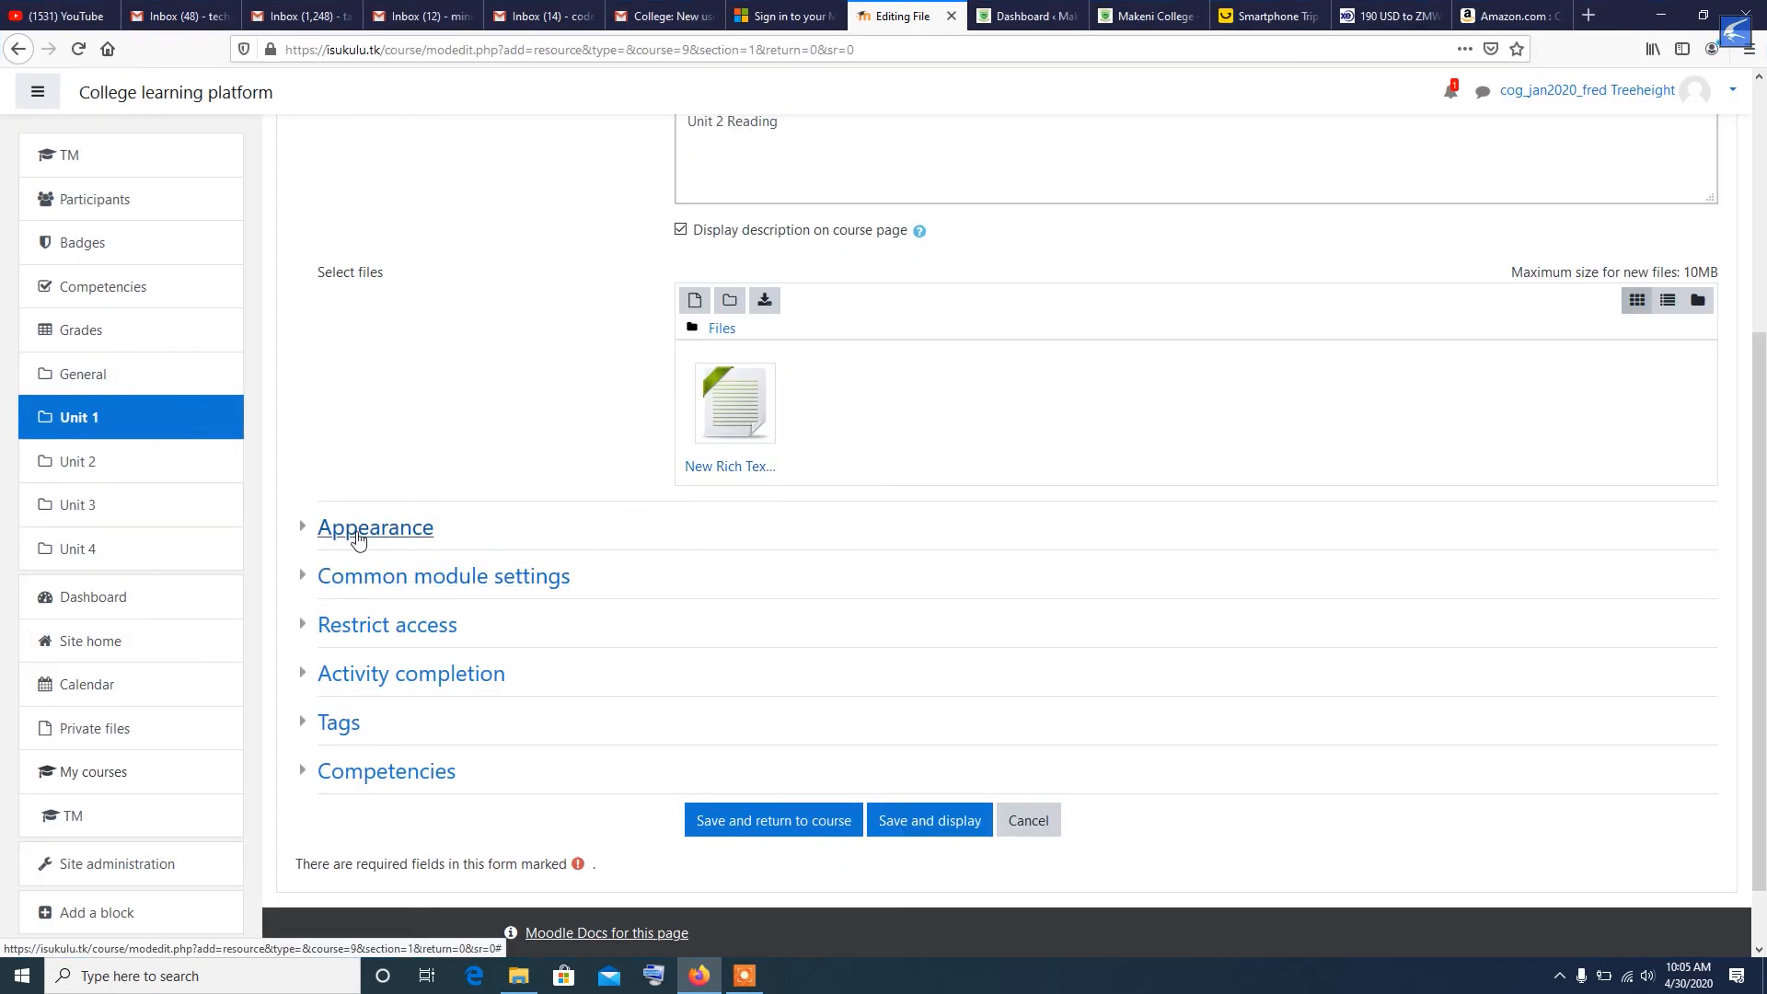
- Enable showing the file's size, type and upload/modified date, and keep the display option on Automatic
{"action": "left_click", "coordinate": [302, 526]}
{"action": "left_click", "coordinate": [681, 609]}
{"action": "left_click", "coordinate": [681, 651]}
{"action": "left_click", "coordinate": [681, 696]}
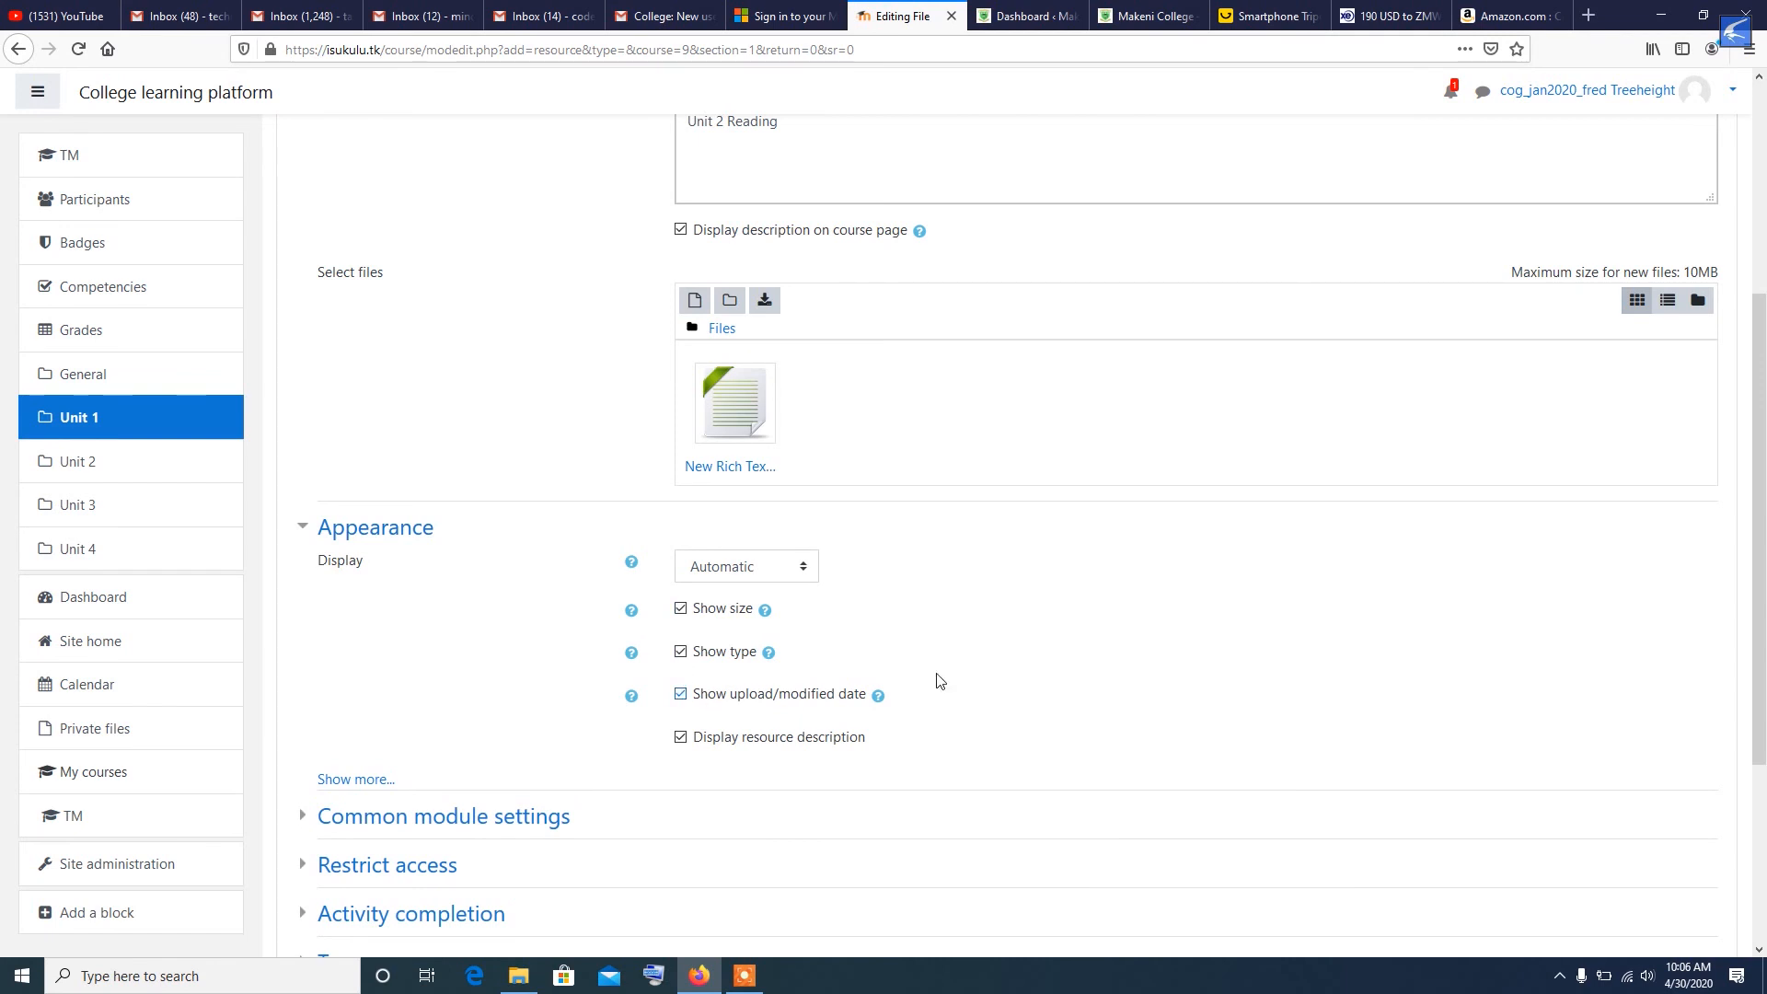
{"action": "left_click", "coordinate": [799, 568]}
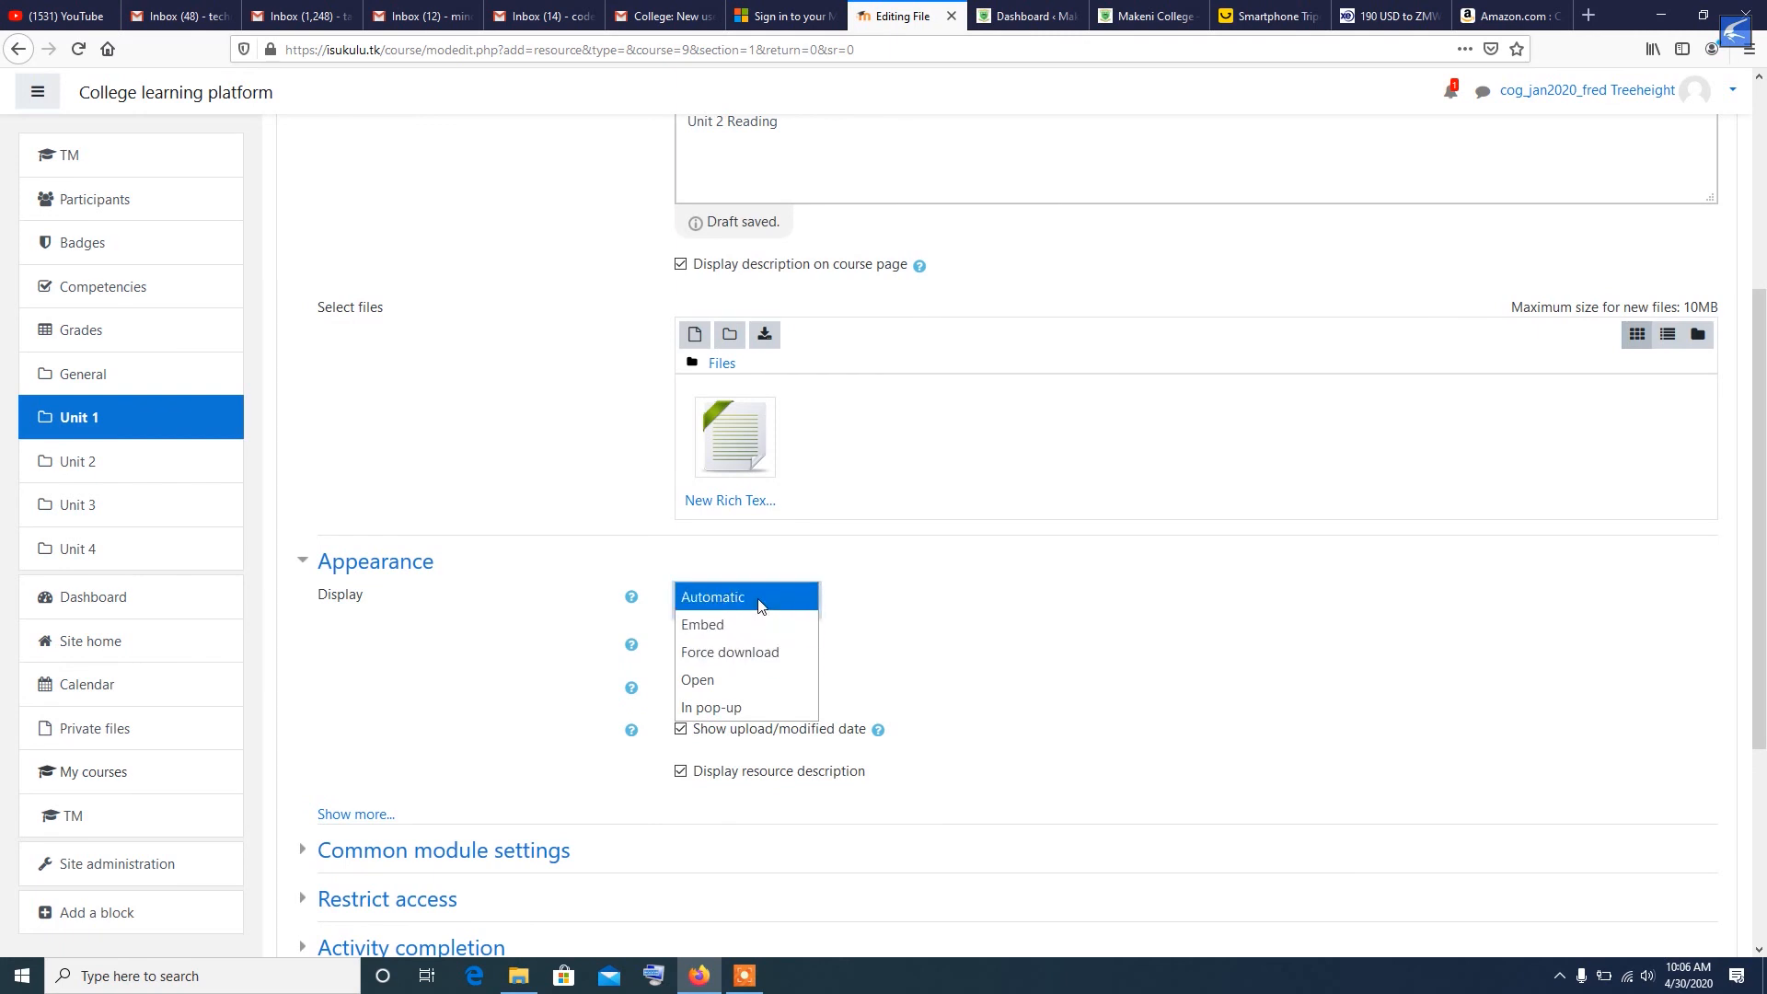
{"action": "left_click", "coordinate": [781, 600]}
{"action": "left_click", "coordinate": [1107, 685]}
- Set the resource's completion tracking to "Show activity as complete when conditions are met"
{"action": "scroll", "coordinate": [1104, 682], "scroll_direction": "down", "scroll_amount": 4}
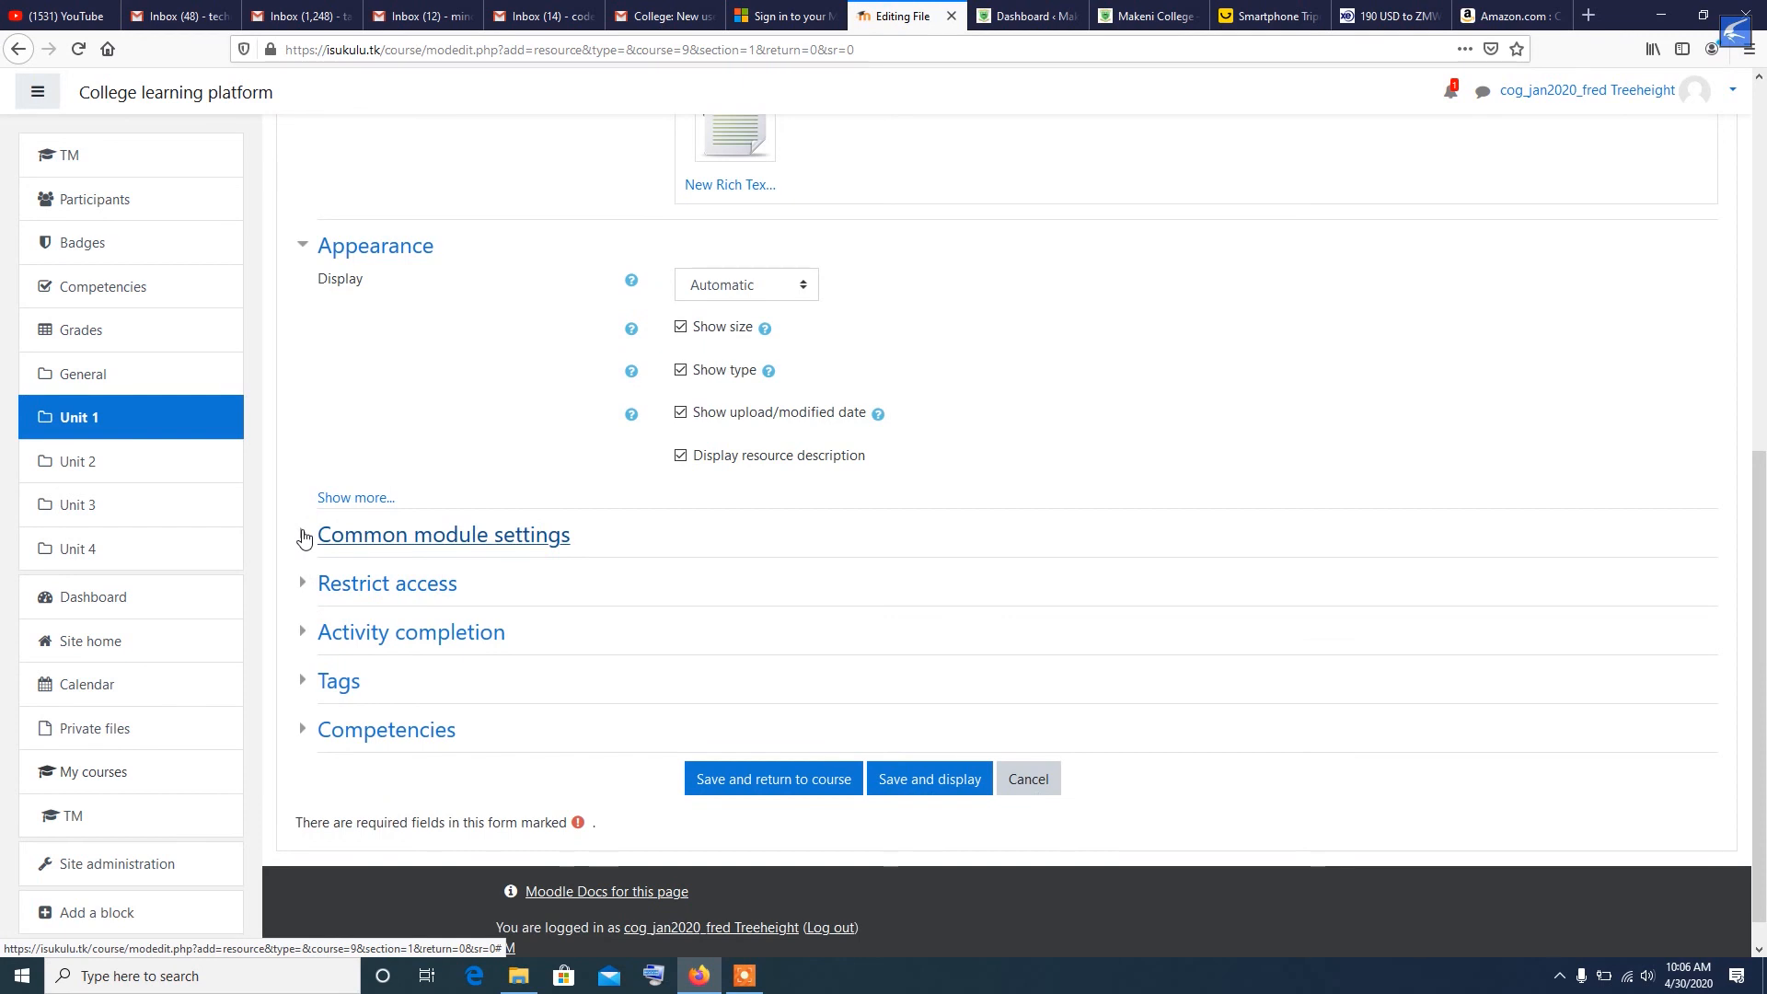
{"action": "left_click", "coordinate": [305, 538]}
{"action": "left_click", "coordinate": [304, 538]}
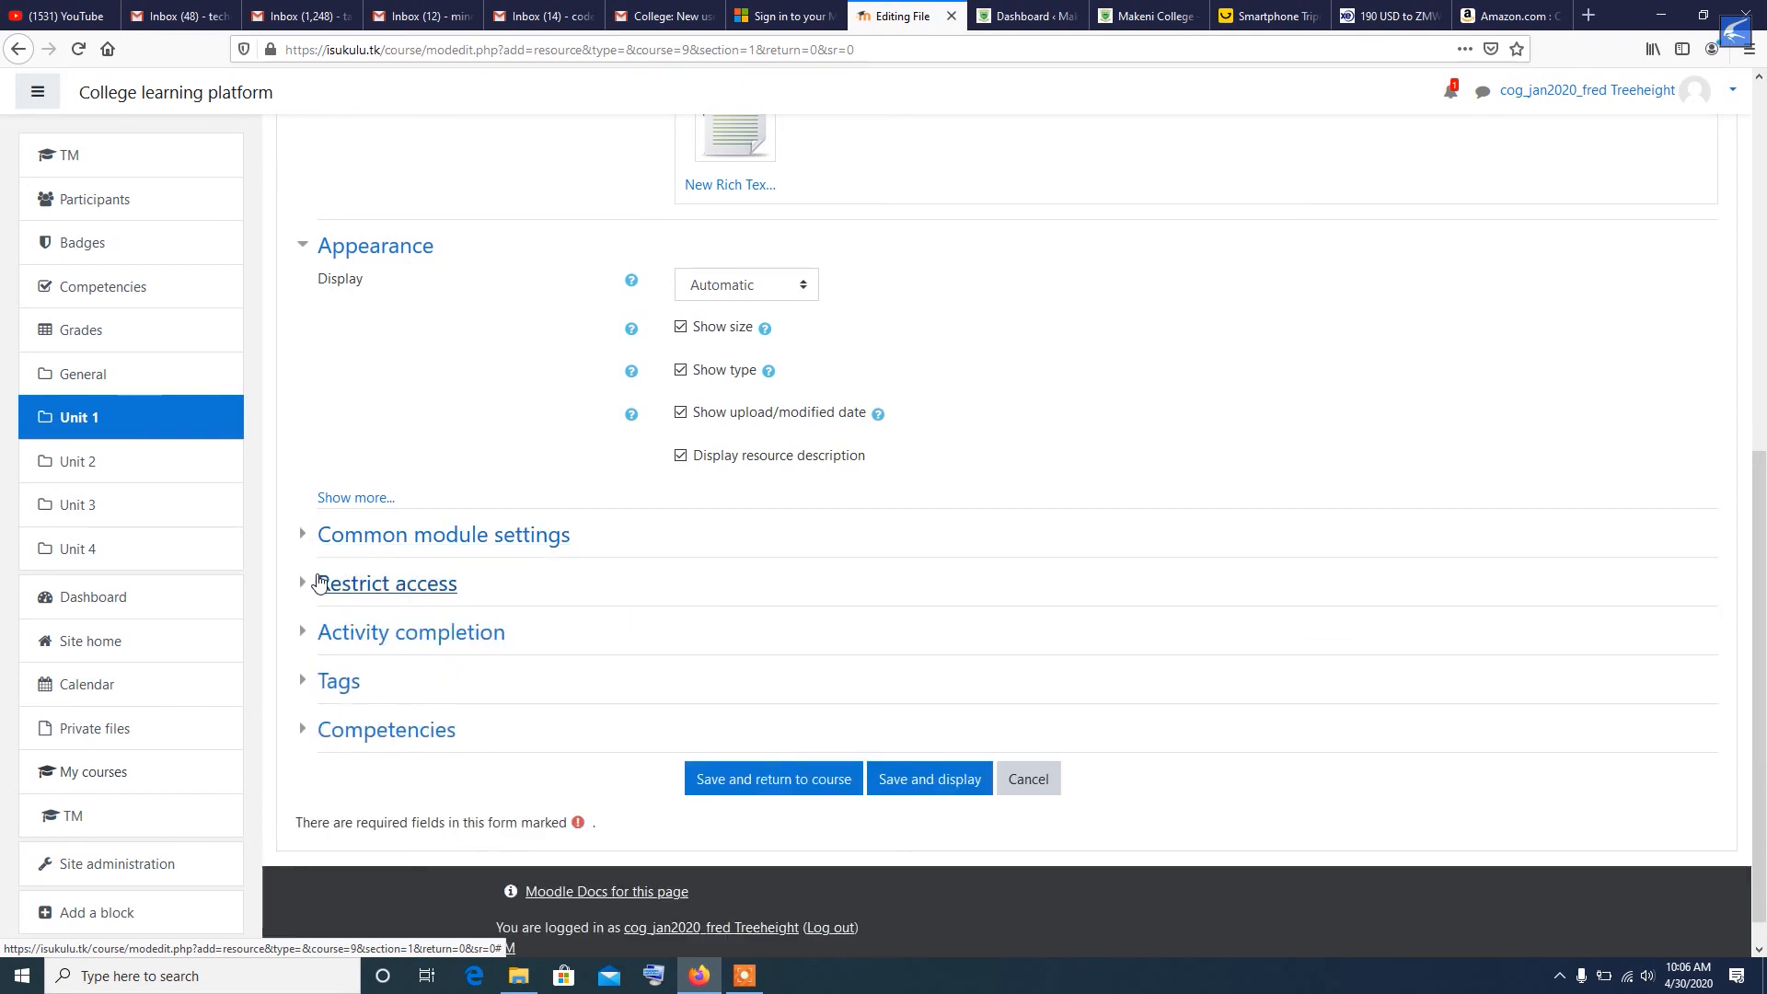
{"action": "left_click", "coordinate": [304, 638]}
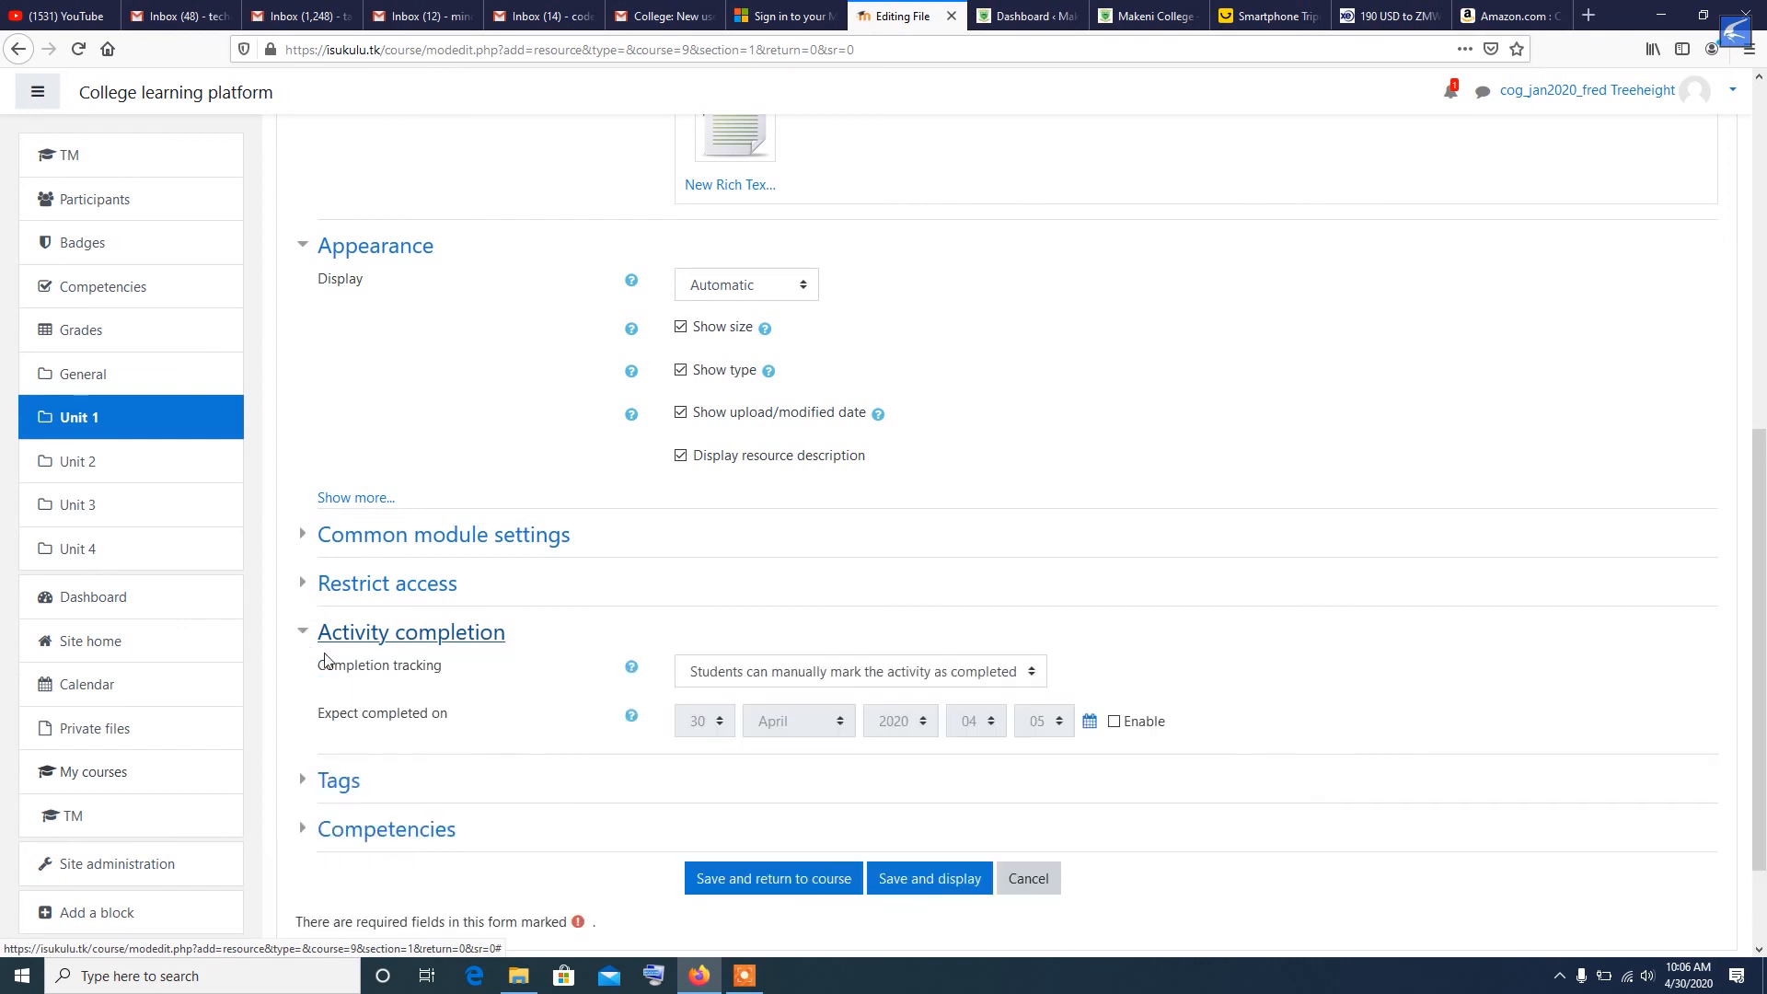
{"action": "left_click", "coordinate": [762, 671]}
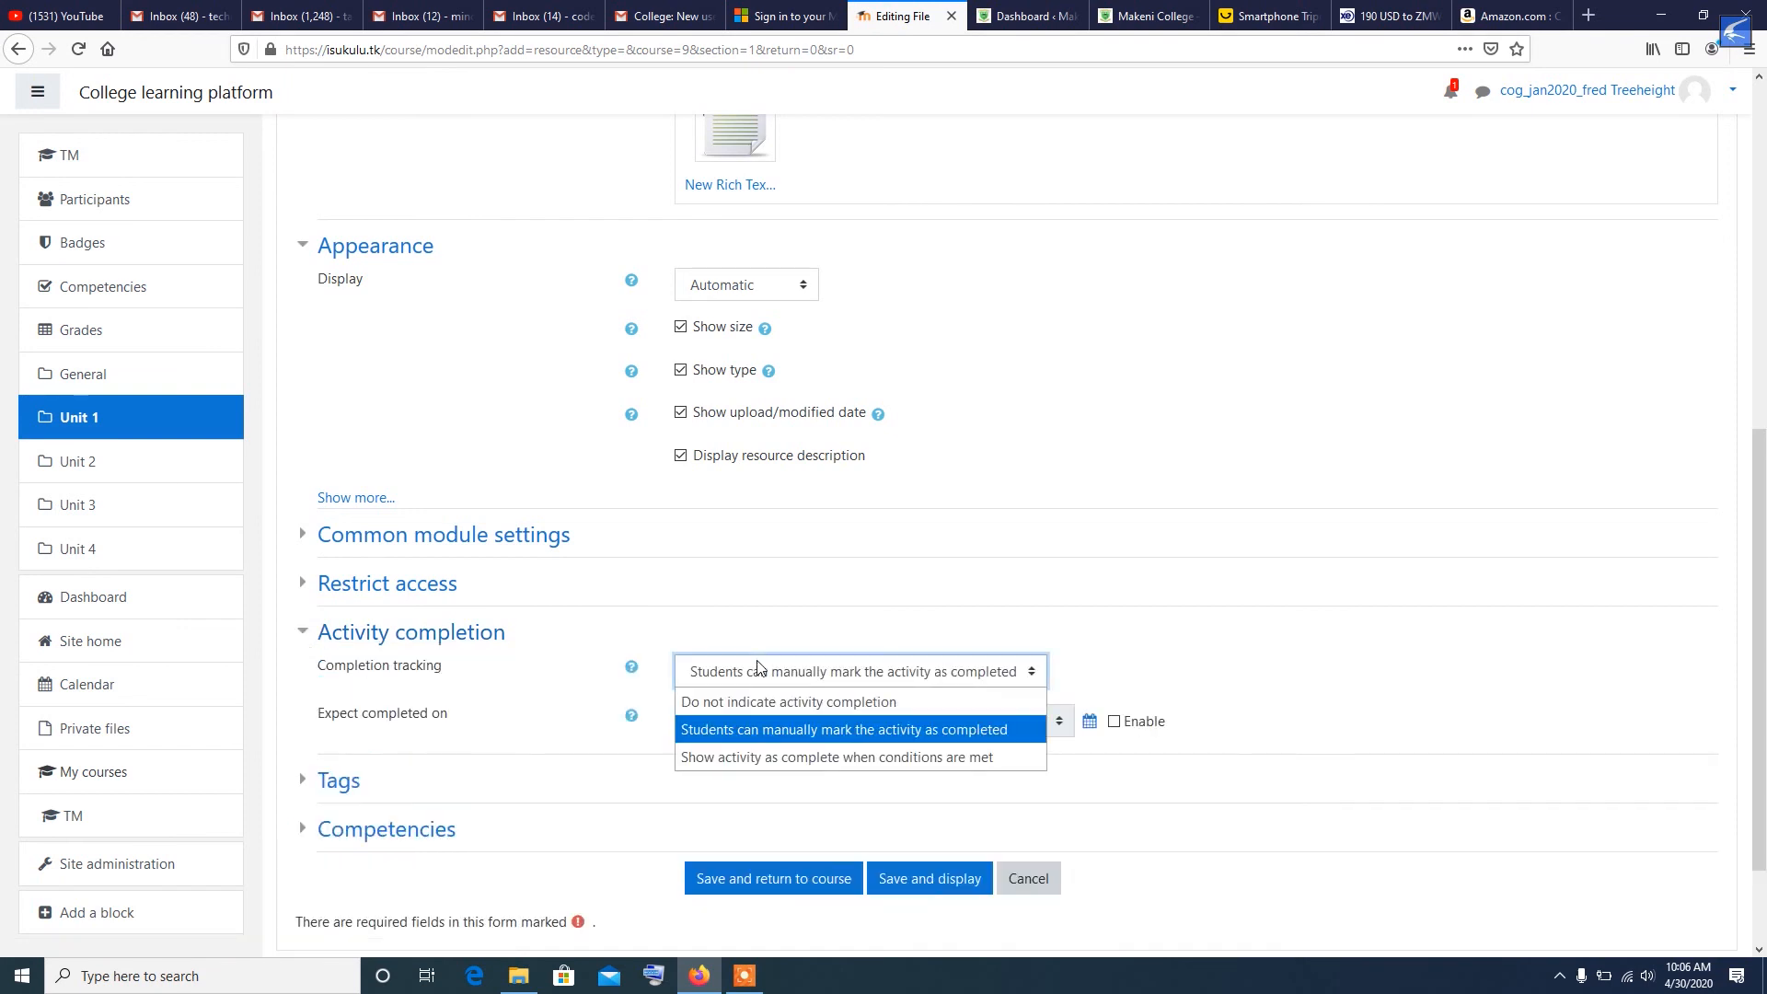
{"action": "left_click", "coordinate": [783, 756]}
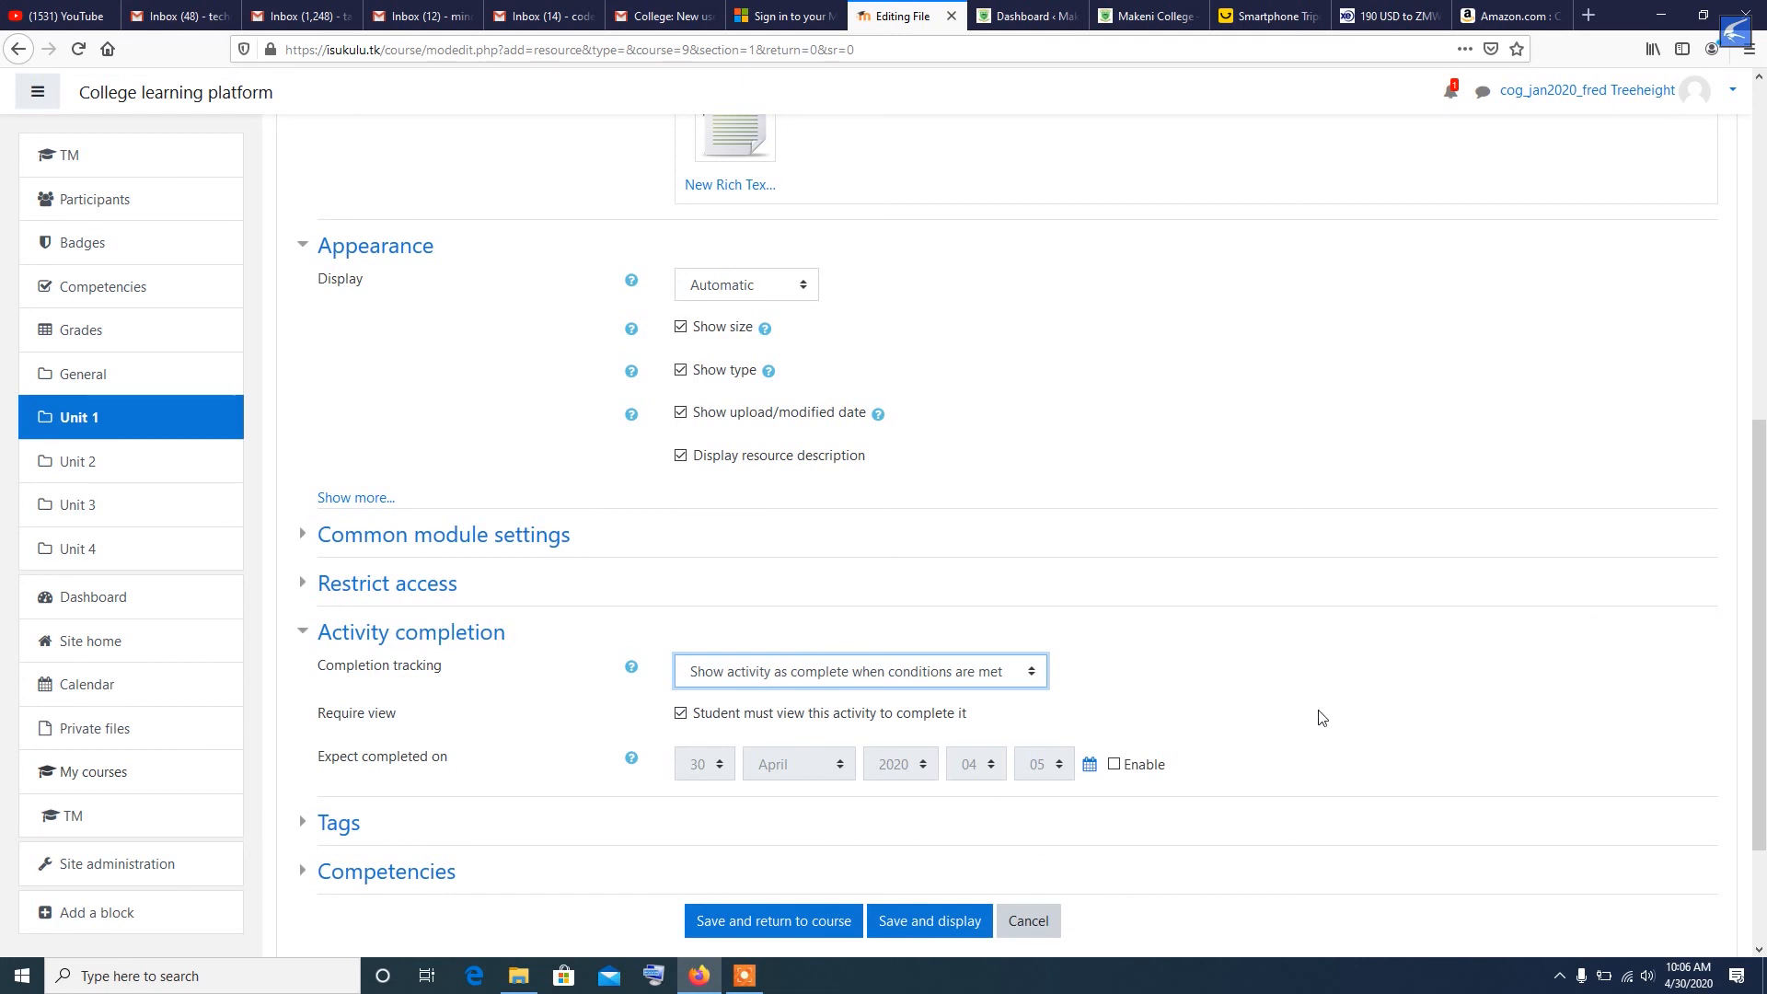
- Enable the expected completion date with August as its month, and save the resource, returning to the course
{"action": "left_click", "coordinate": [1138, 773]}
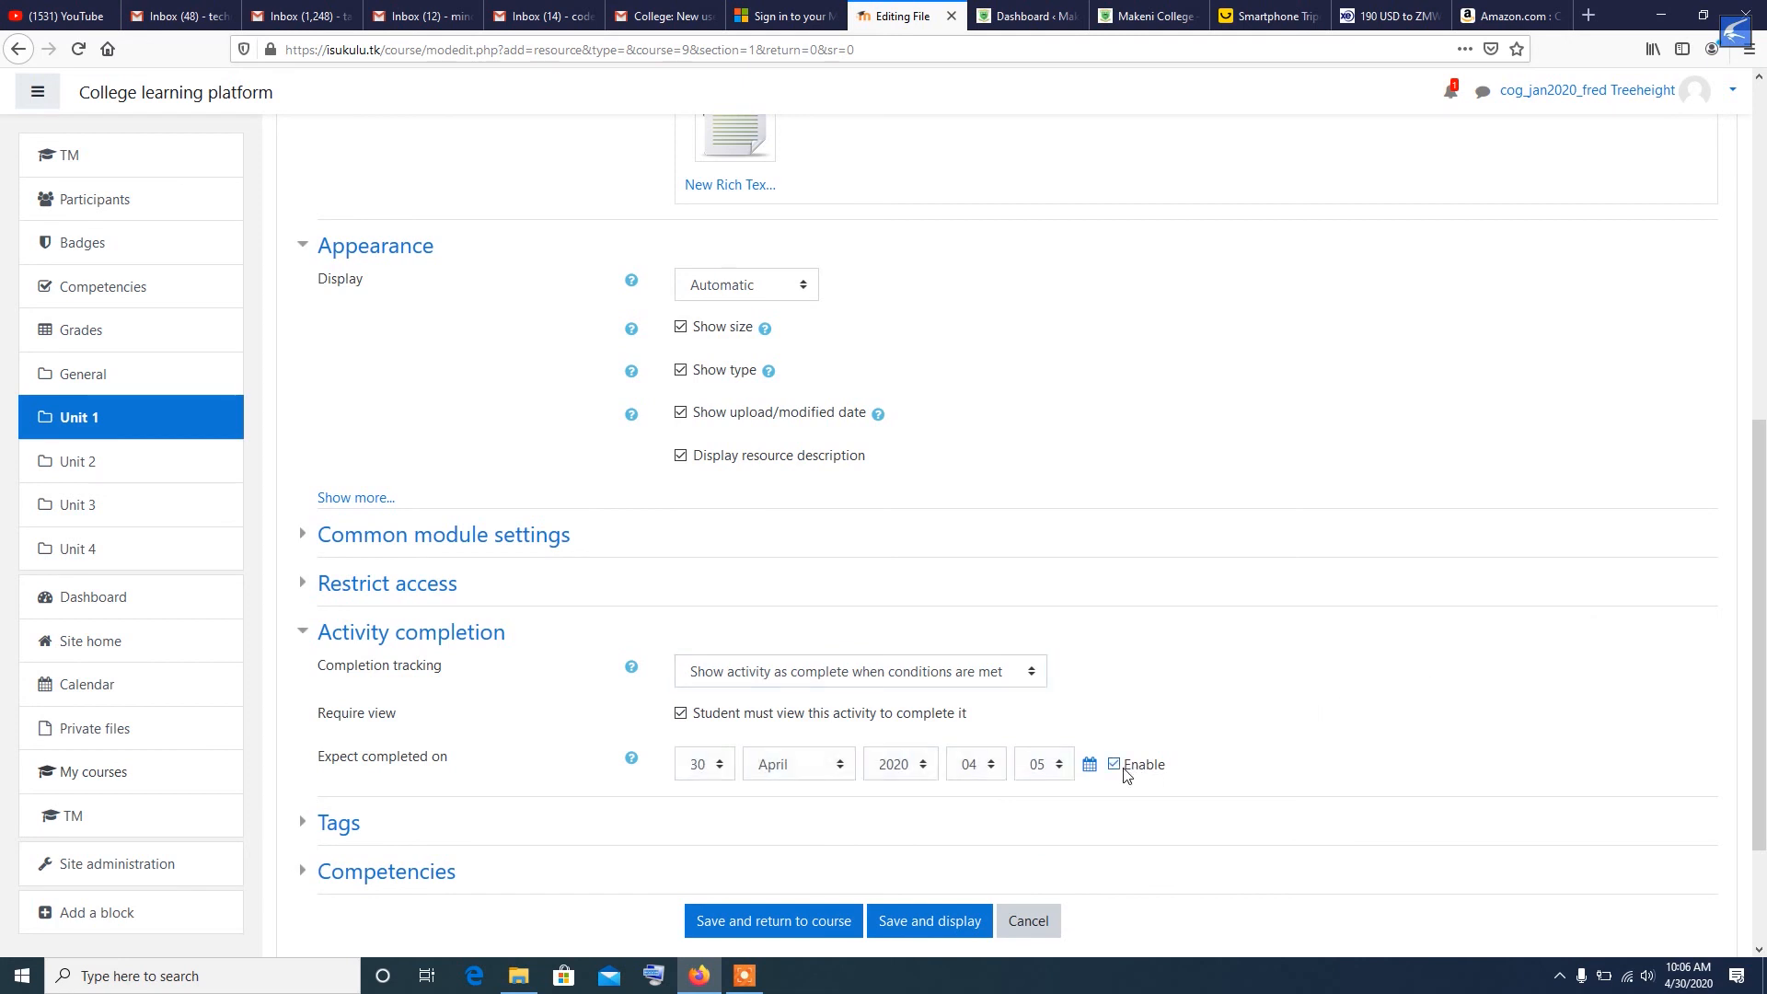
{"action": "left_click", "coordinate": [831, 766]}
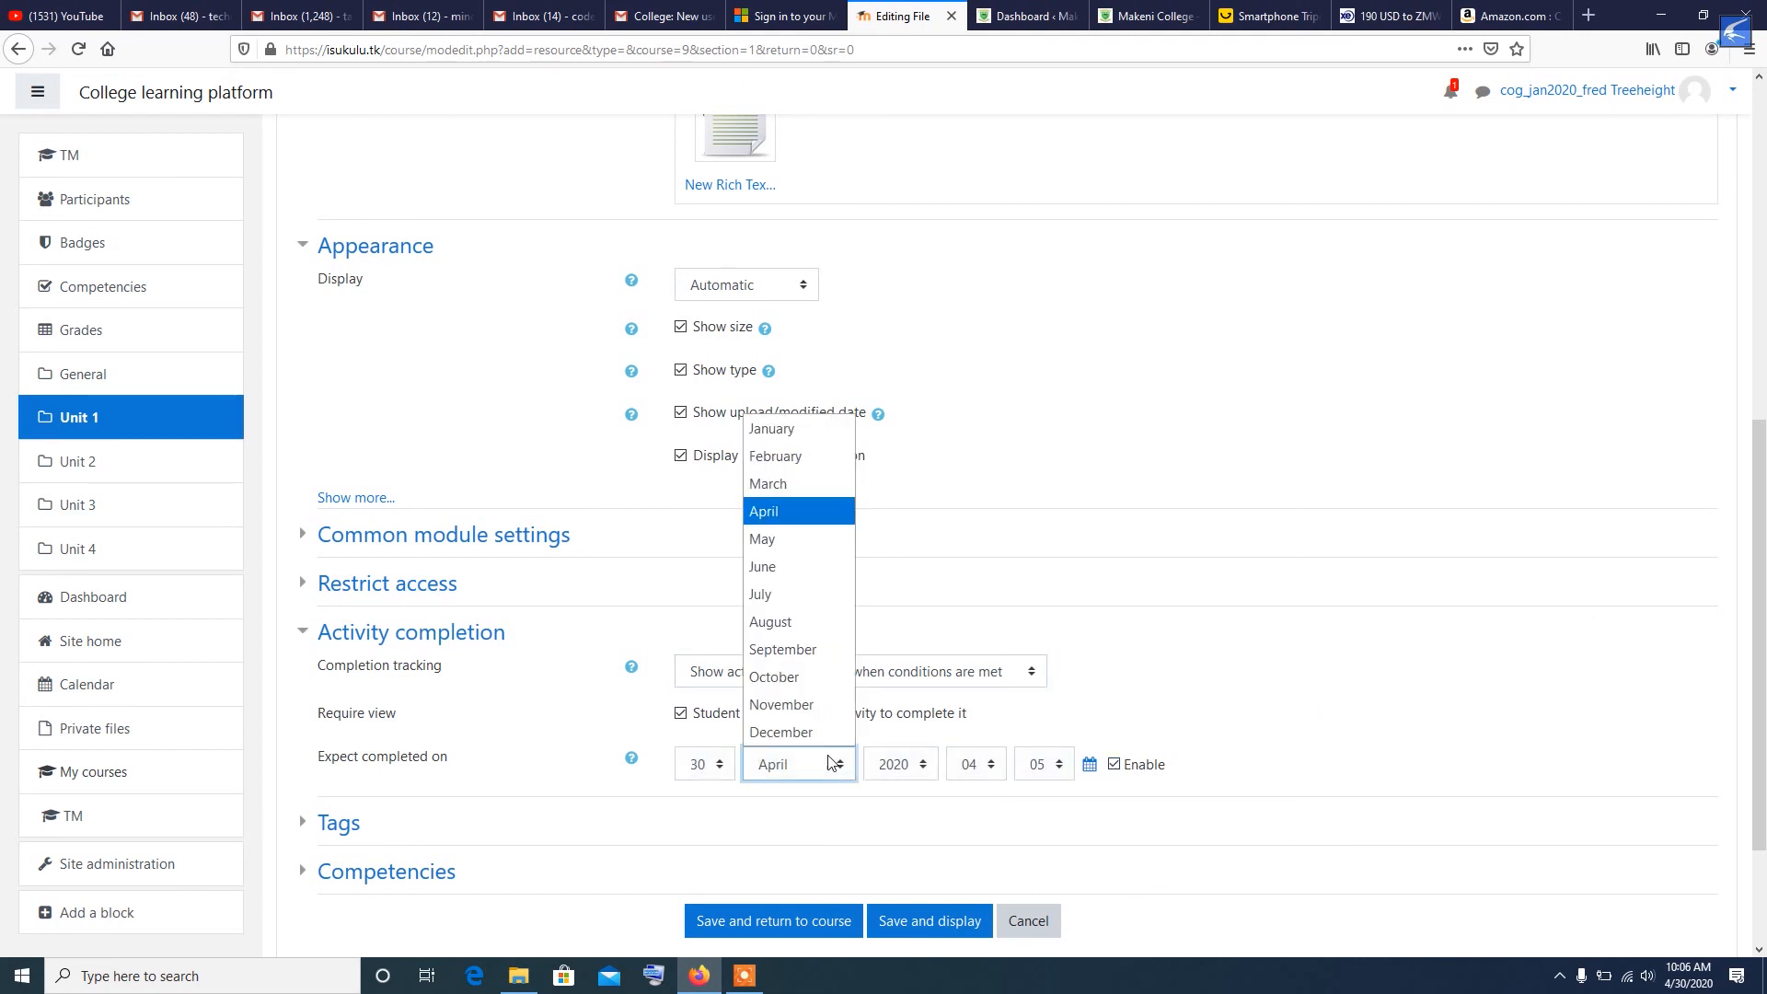
{"action": "left_click", "coordinate": [797, 623]}
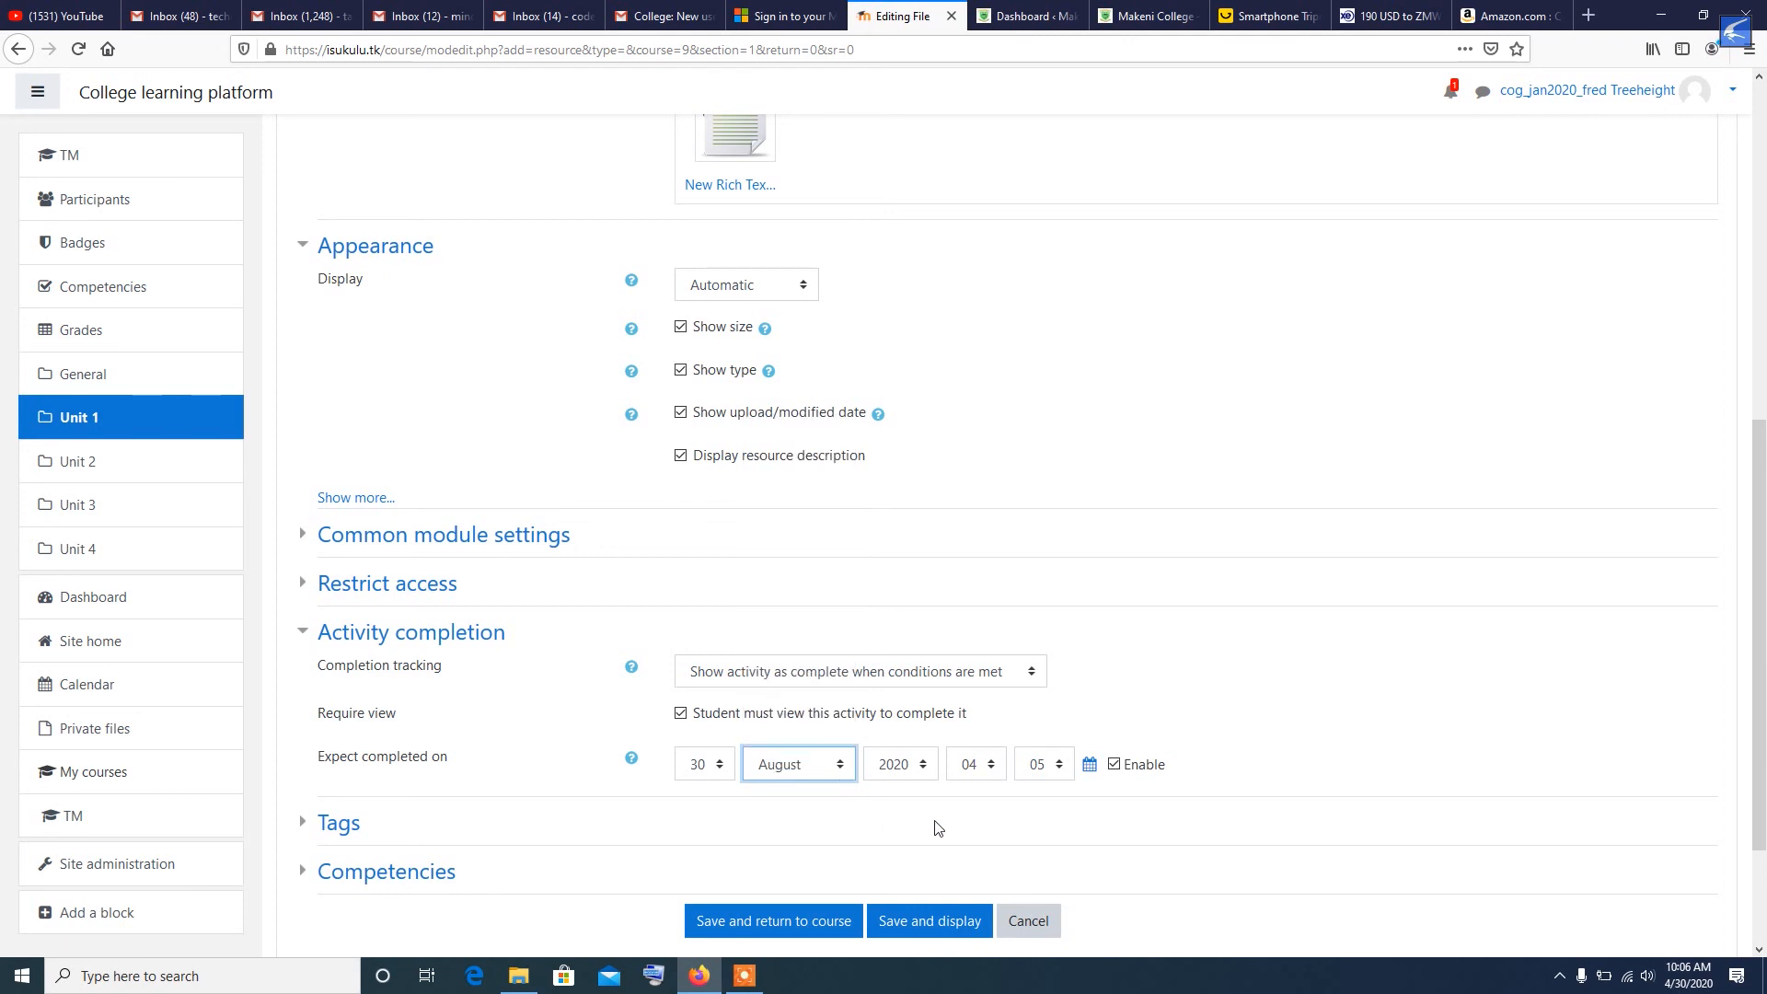
{"action": "scroll", "coordinate": [737, 794], "scroll_direction": "down", "scroll_amount": 3}
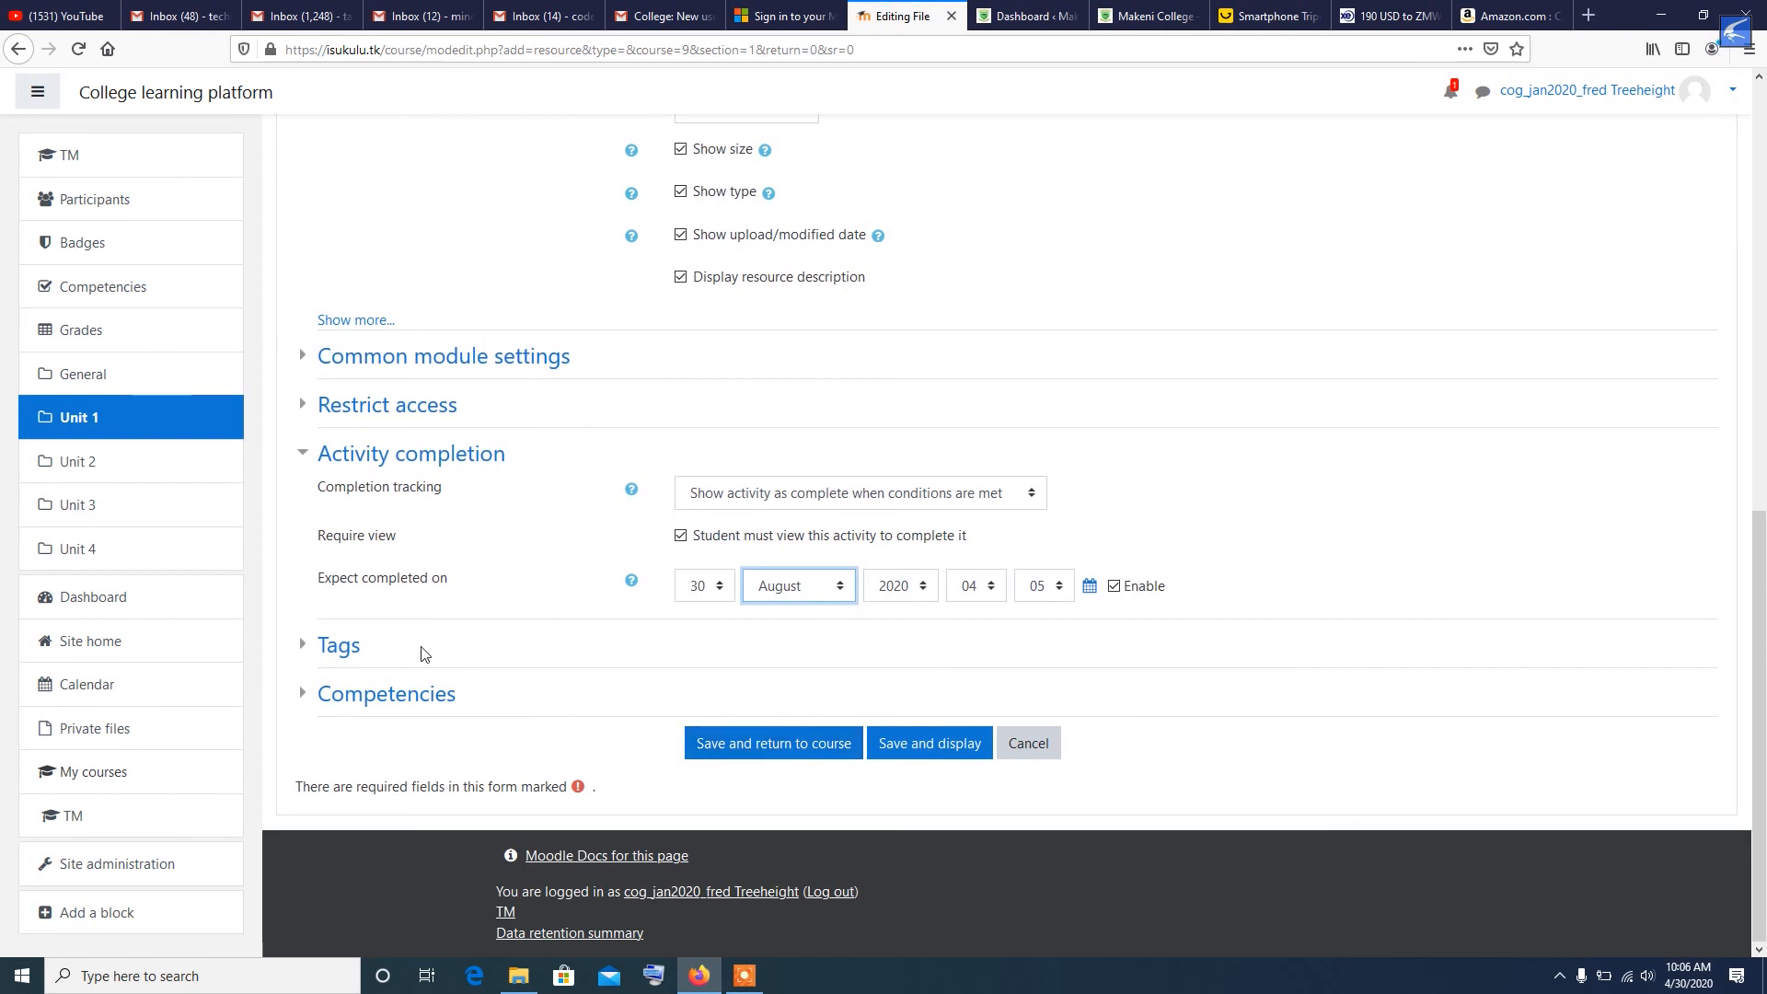
{"action": "left_click", "coordinate": [735, 755]}
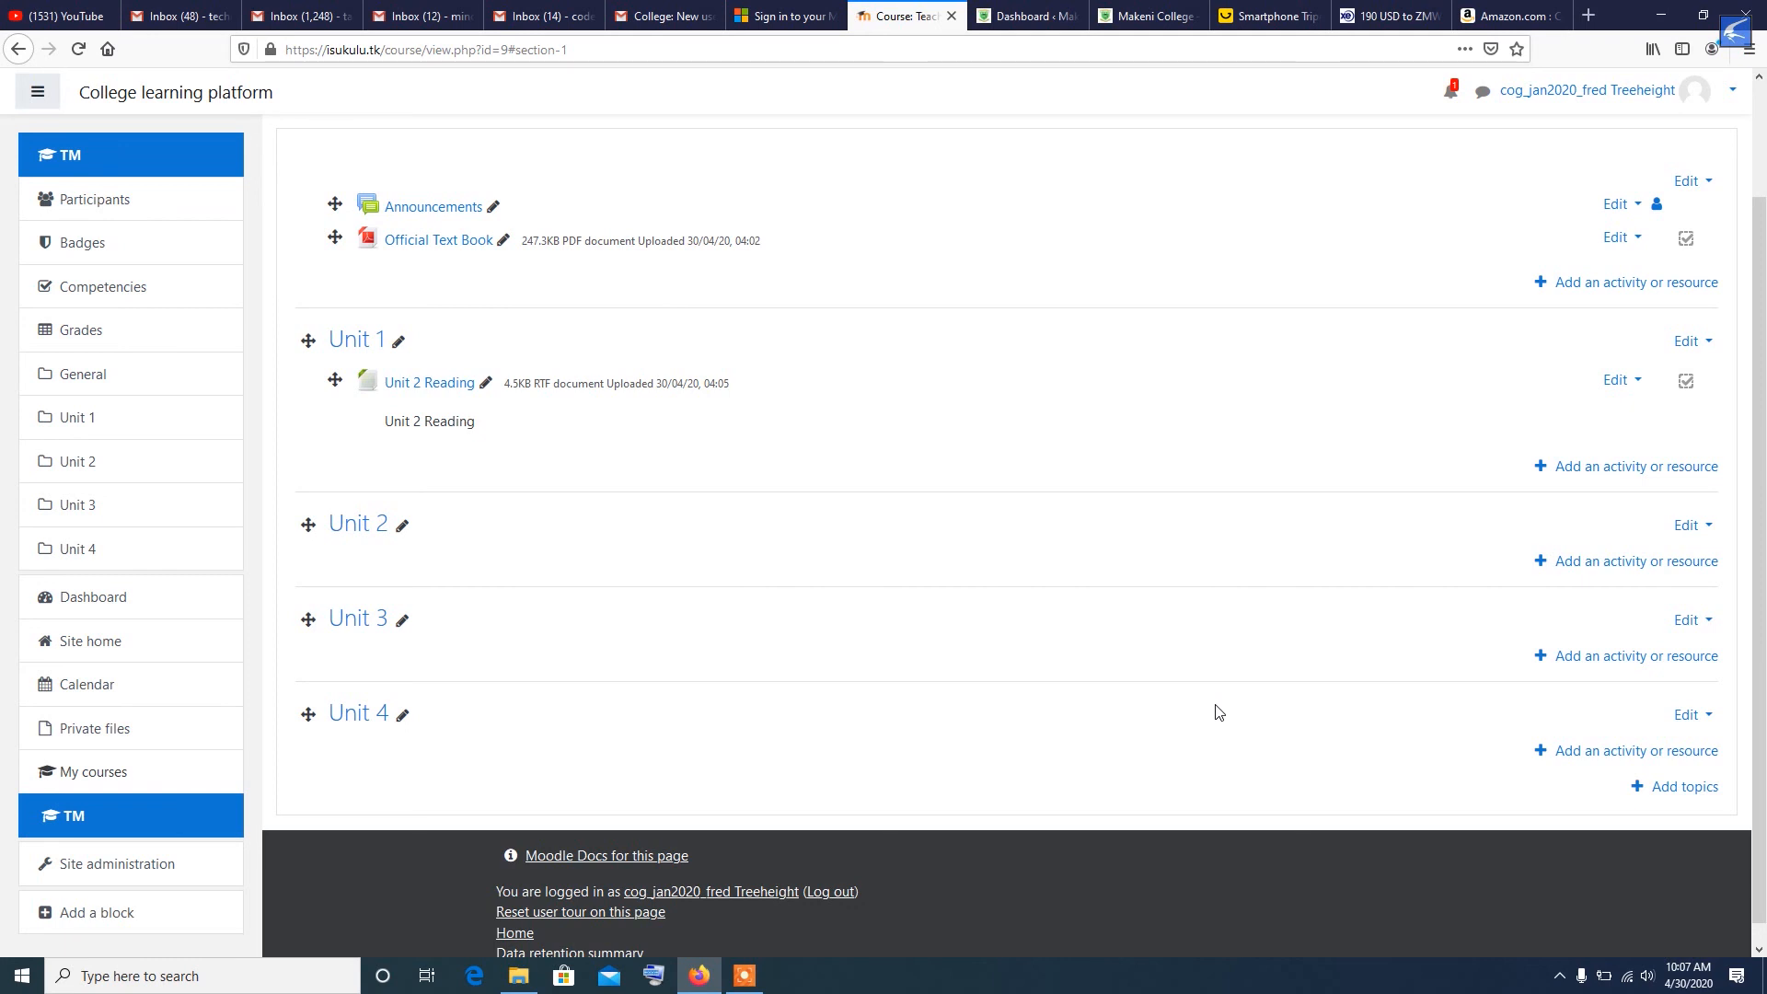
{"action": "scroll", "coordinate": [1217, 711], "scroll_direction": "up", "scroll_amount": 2}
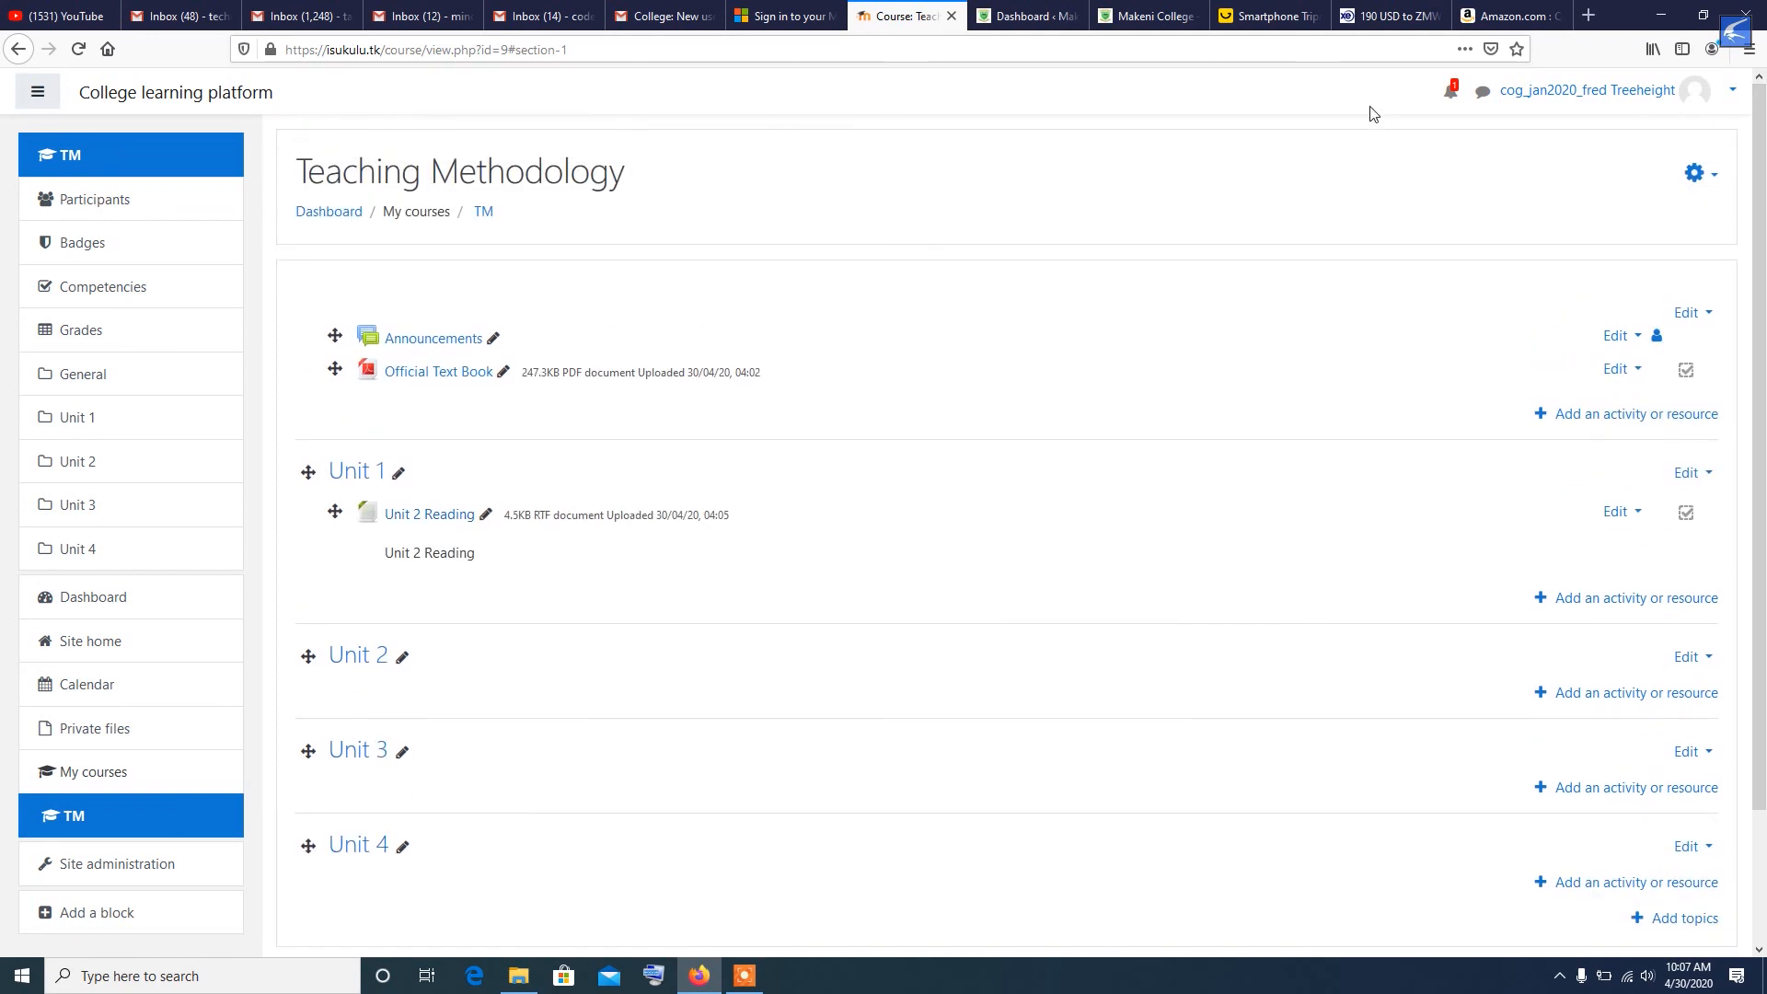
{"action": "scroll", "coordinate": [1205, 329], "scroll_direction": "down", "scroll_amount": 2}
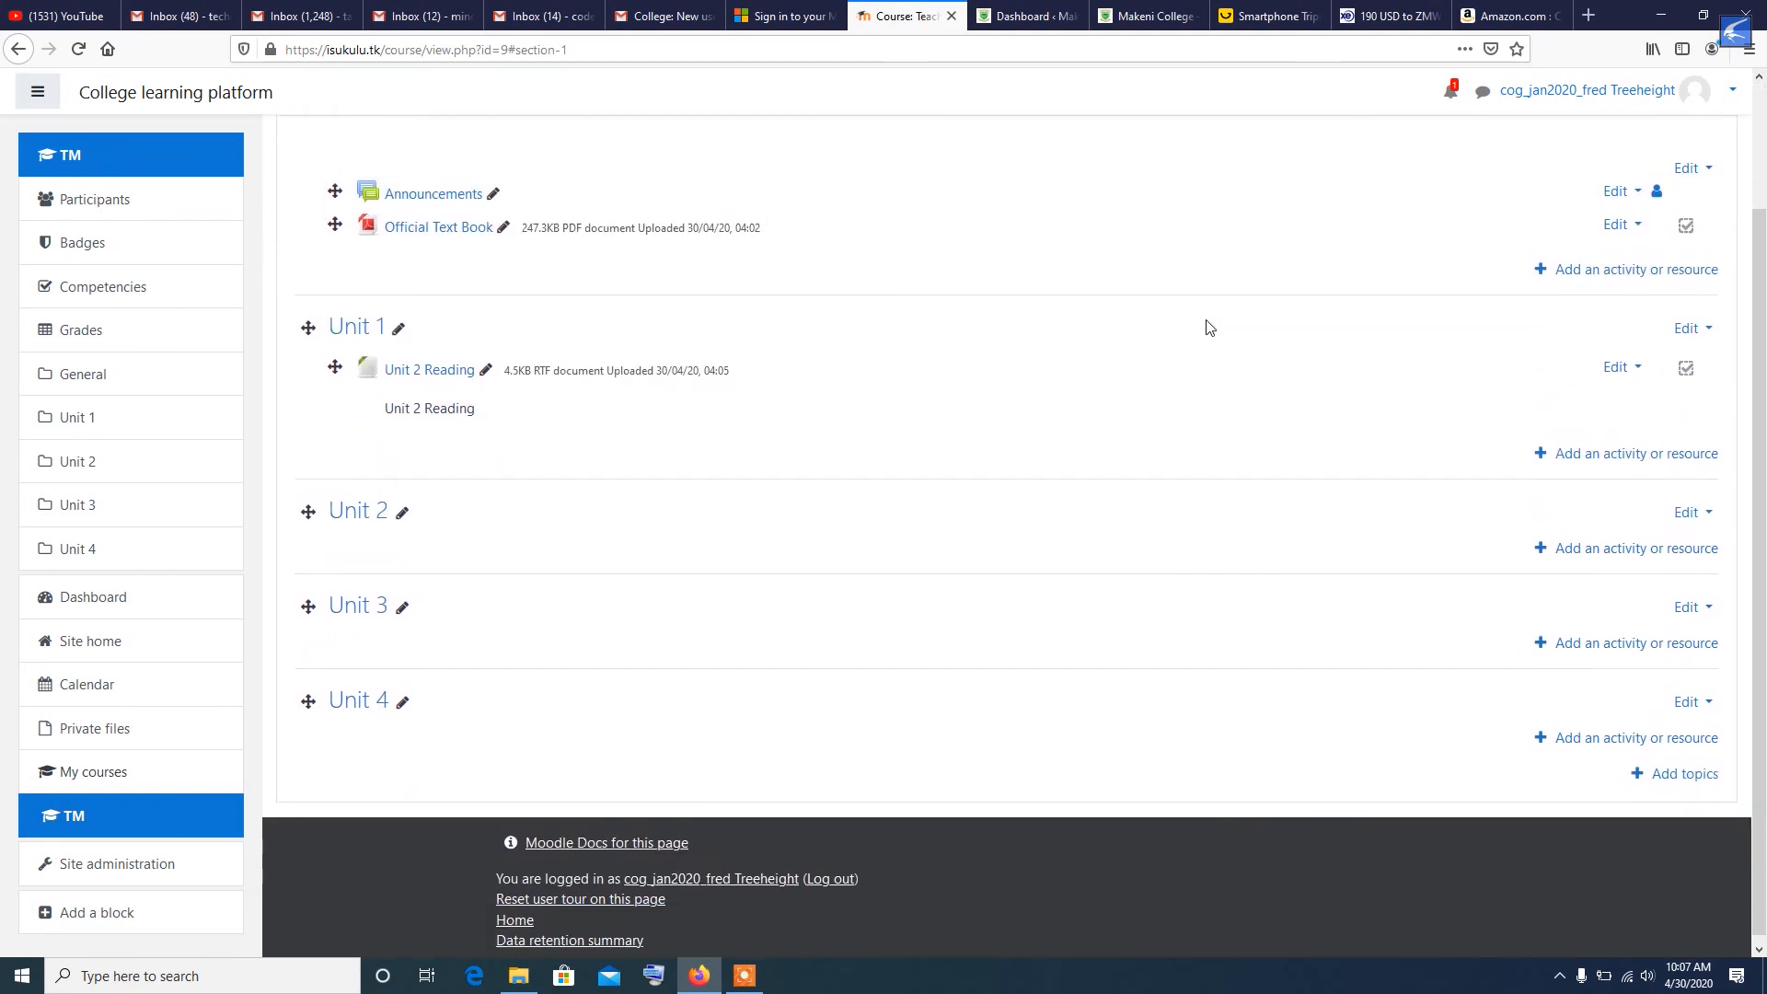